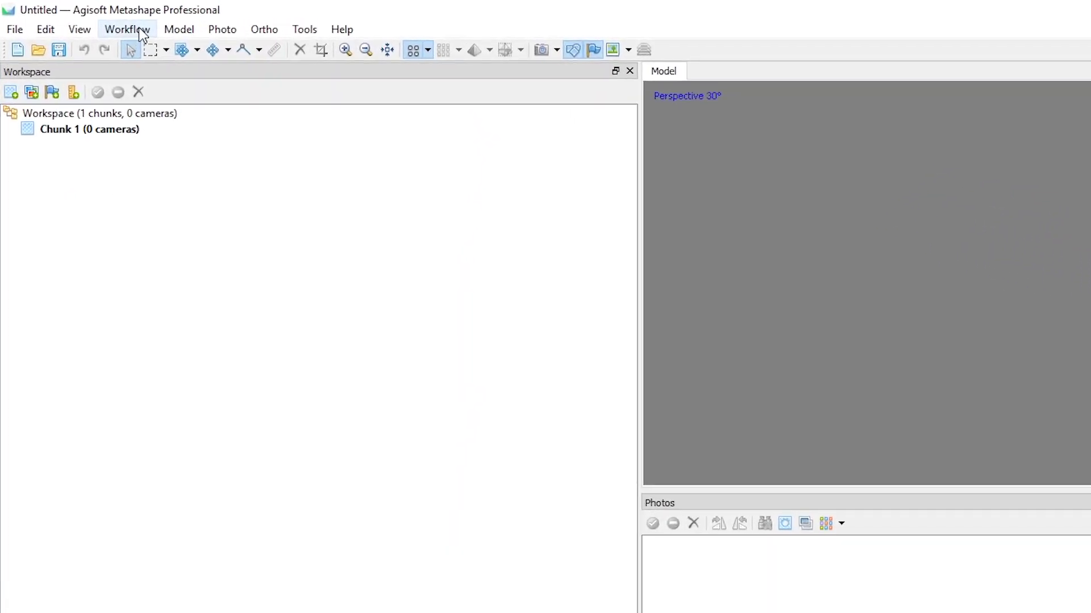
- Open the Workflow menu in the empty untitled project
left_click(138, 29)
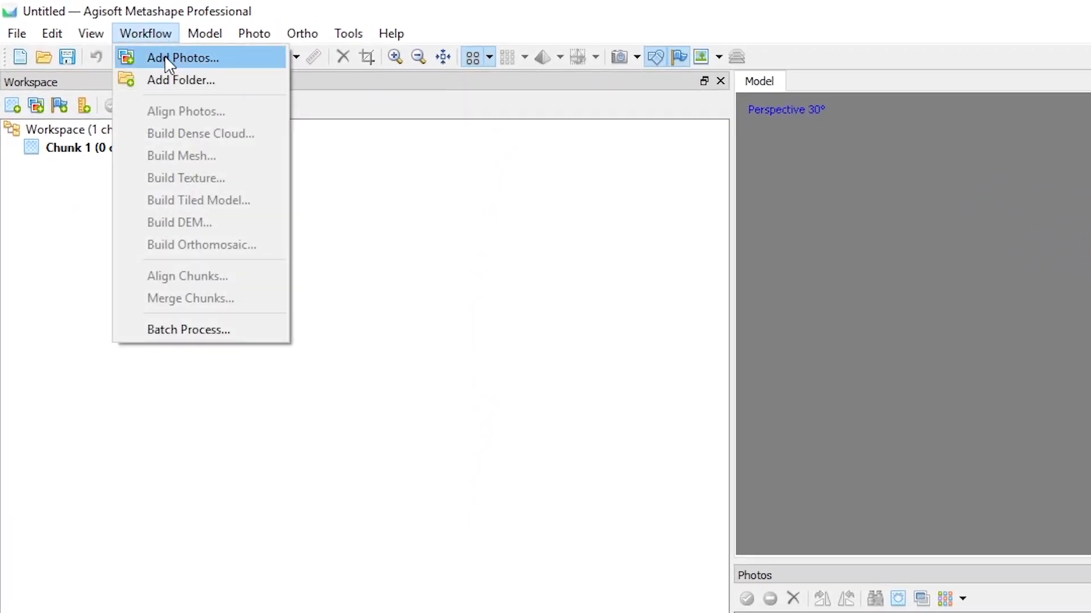
- Add drone photos DJI_0251 through DJI_0264 (14 images) to Chunk 1
left_click(164, 57)
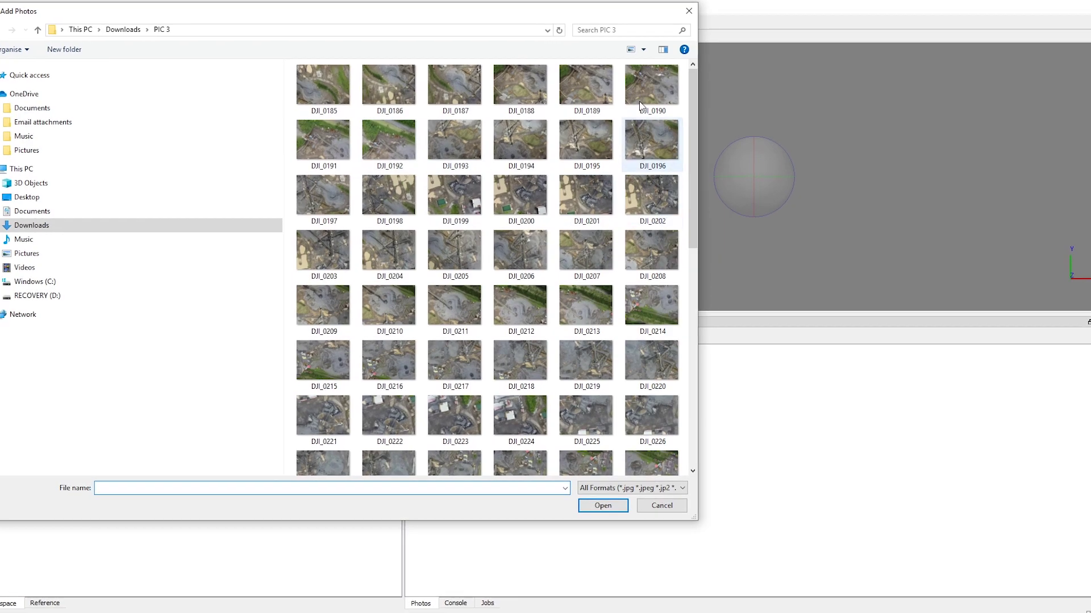
left_click_drag(546, 13, 714, 47)
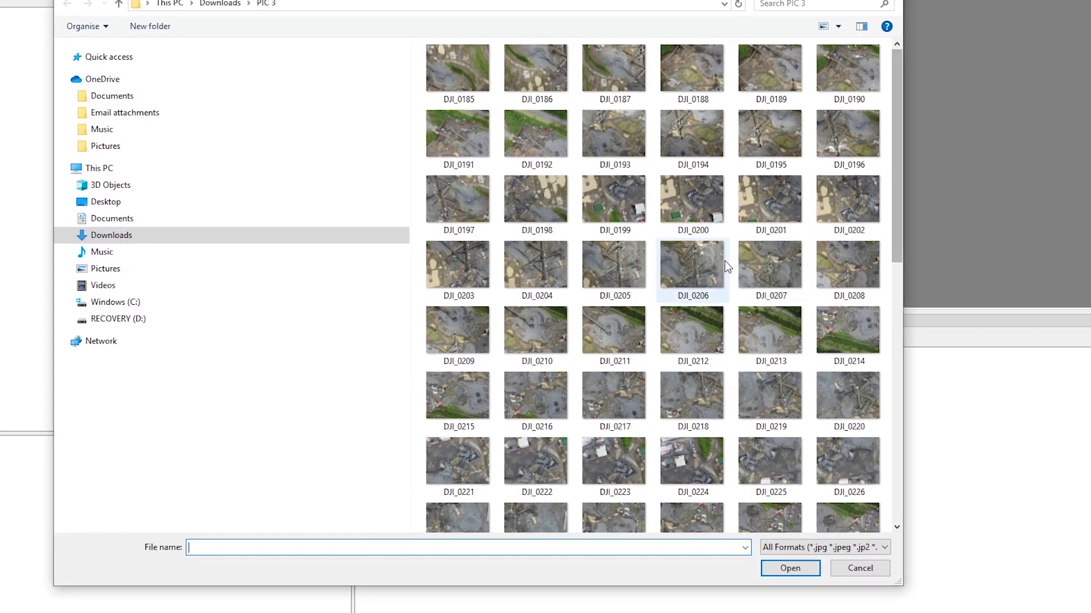
scroll(893, 267, "down", 1)
left_click_drag(898, 267, 887, 479)
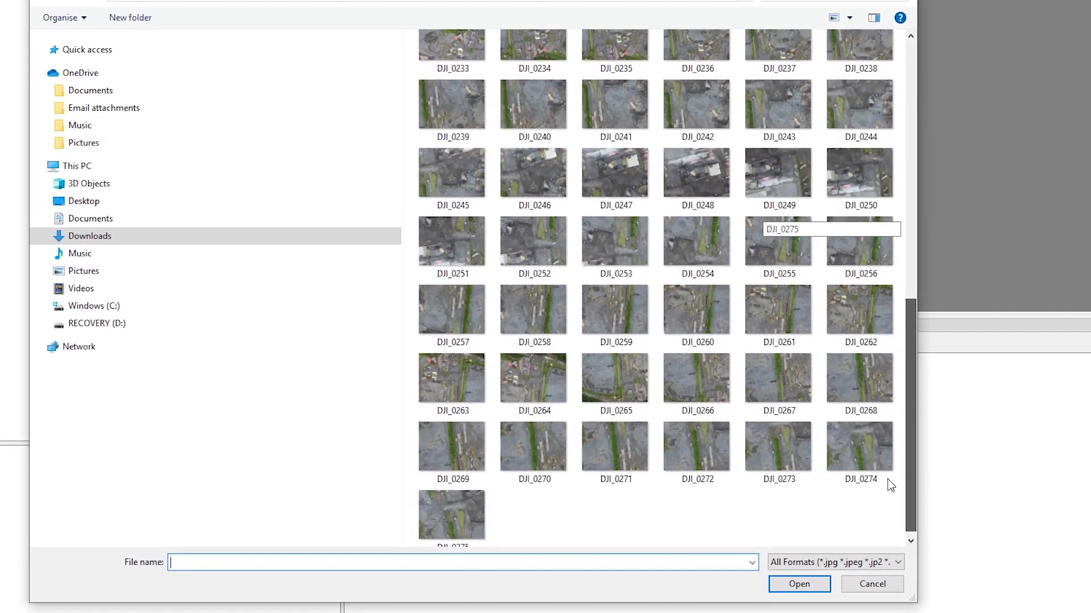
left_click(465, 269)
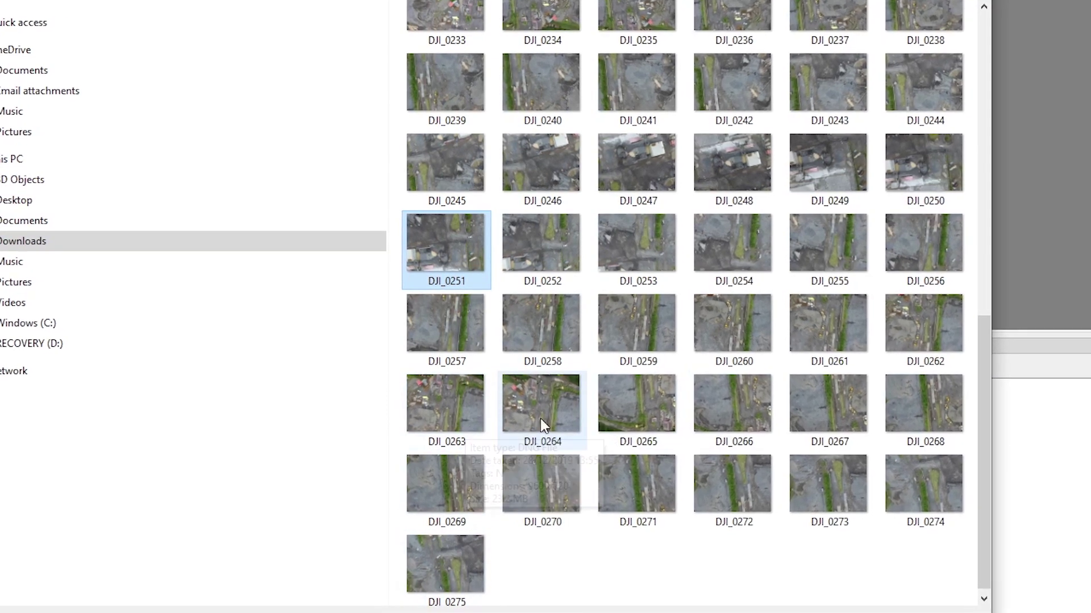
left_click(575, 421, "shift")
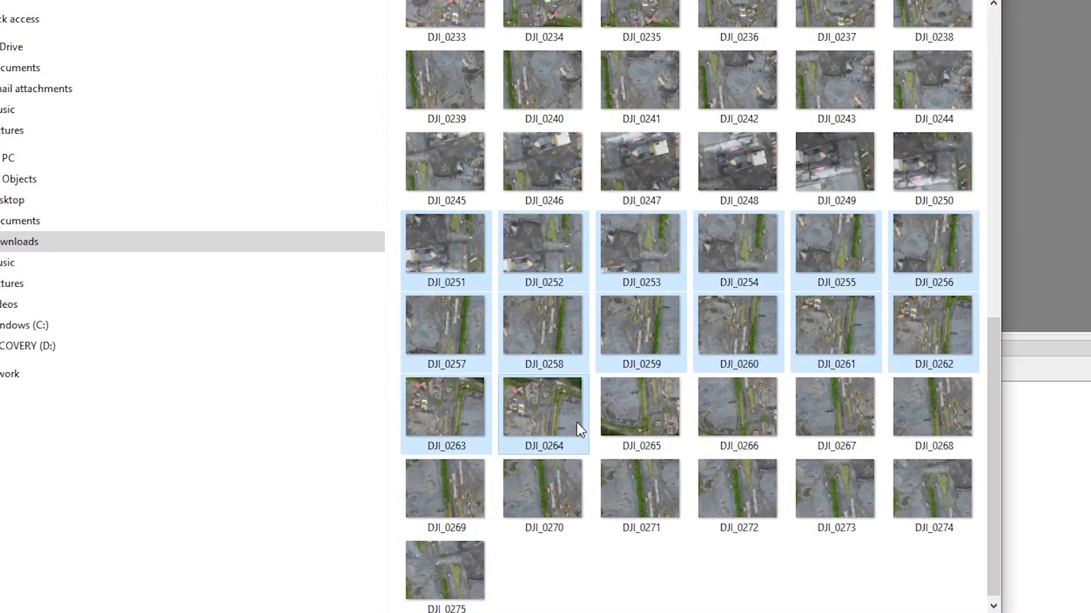
left_click_drag(948, 610, 1046, 488)
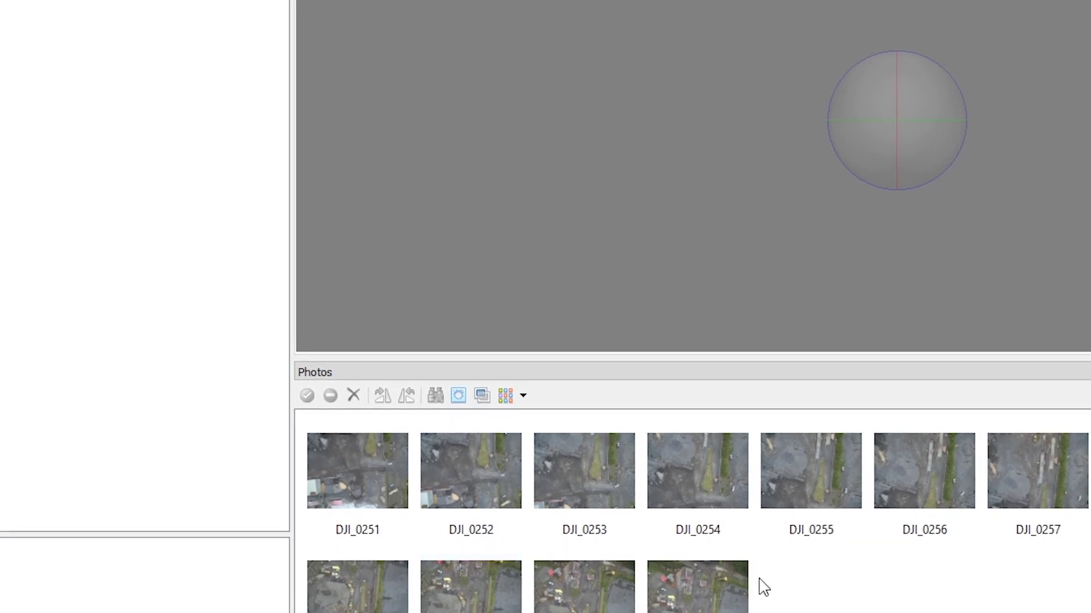
- View photos DJI_0251 and DJI_0252 full-size, zooming into each, then reselect DJI_0251
left_click(382, 477)
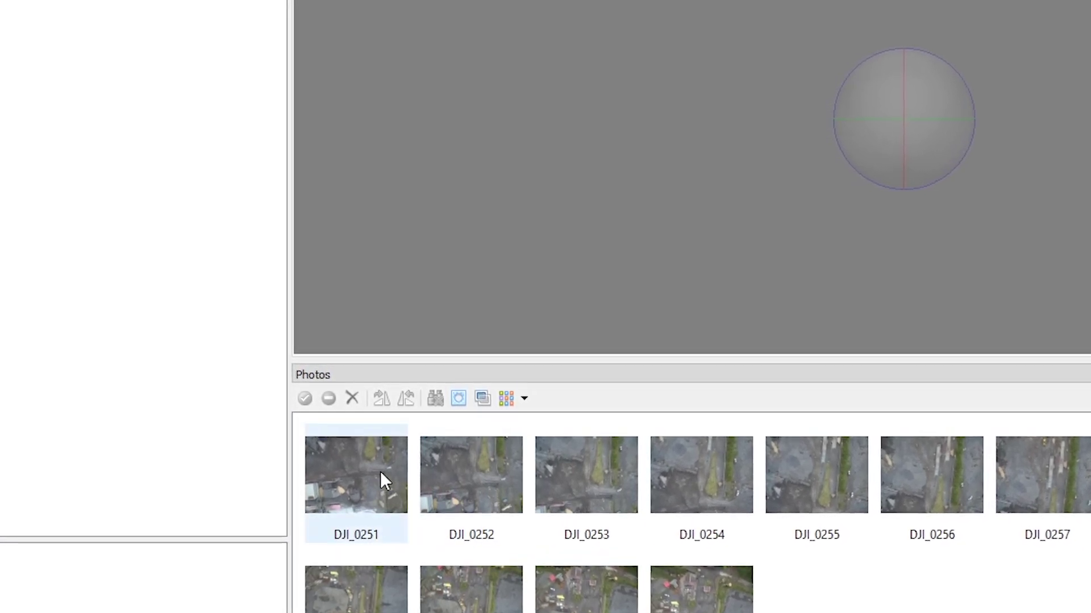
double_click(377, 472)
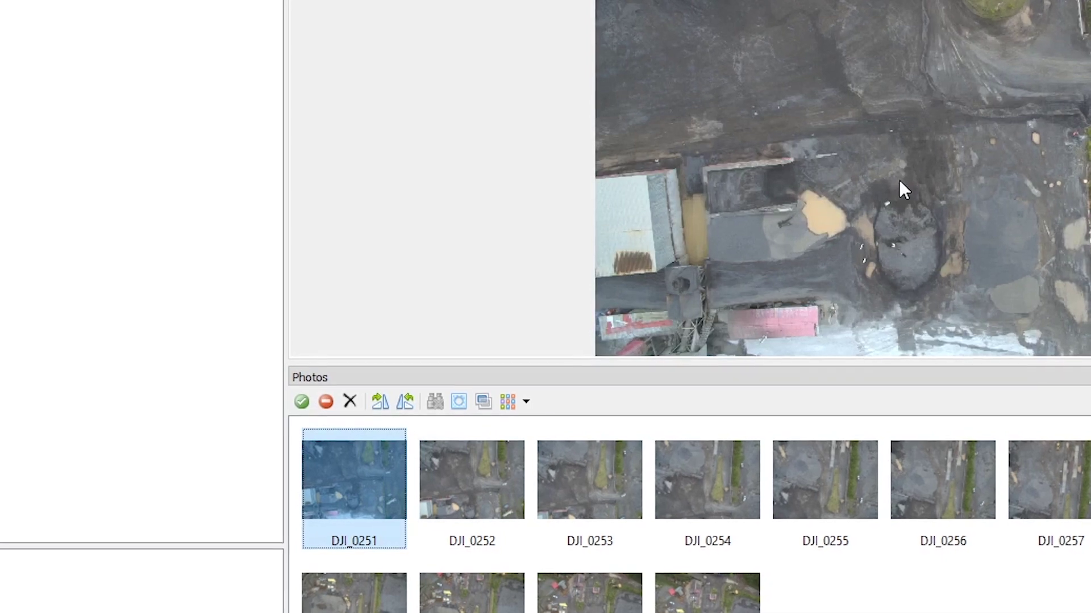
scroll(1078, 220, "up", 3)
scroll(1082, 220, "down", 4)
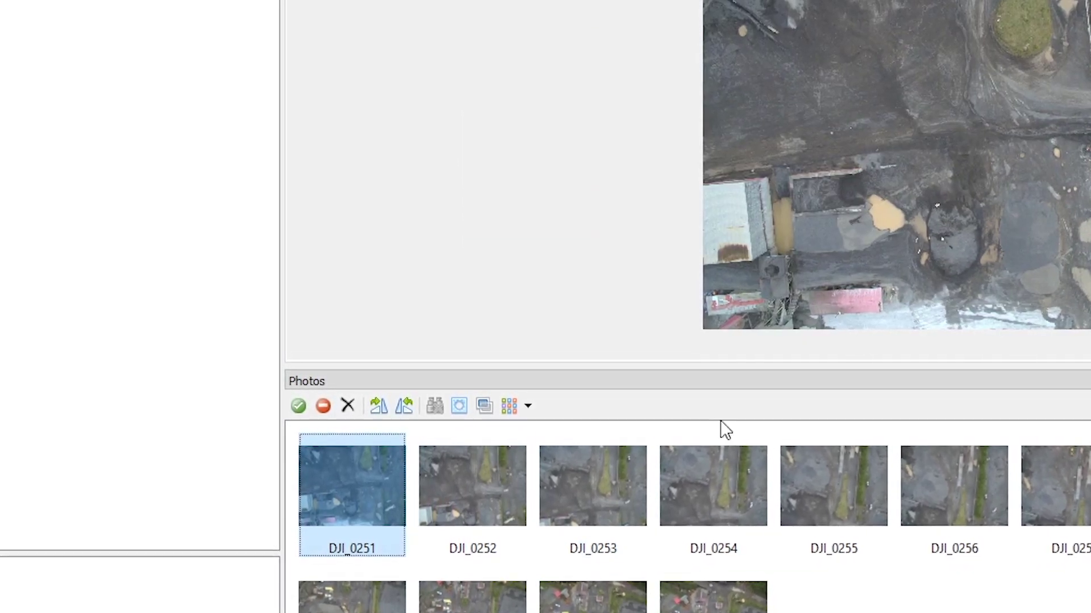
double_click(501, 511)
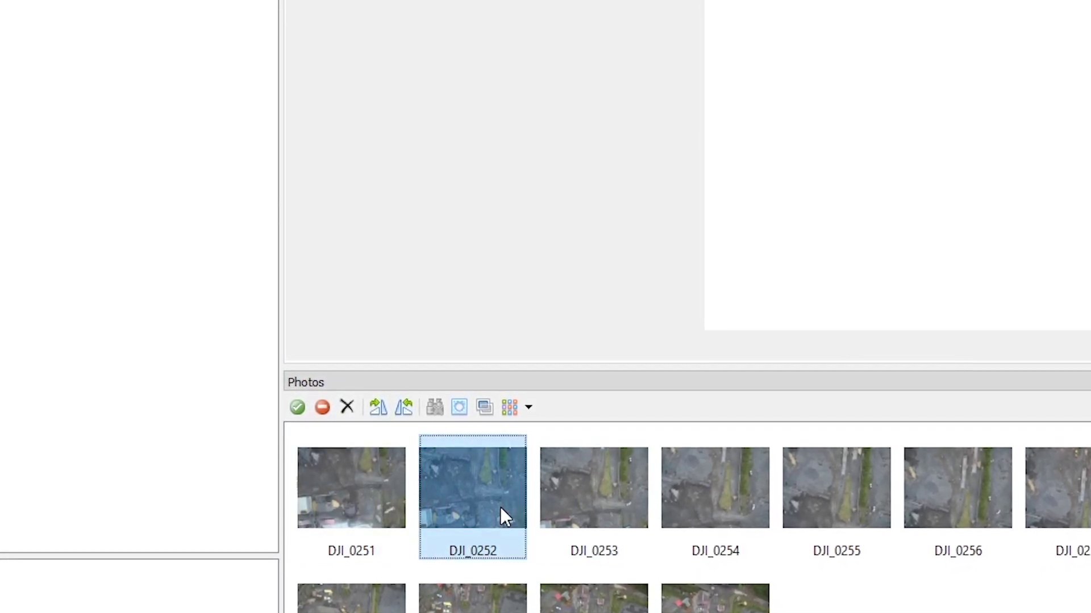
scroll(1017, 108, "down", 1)
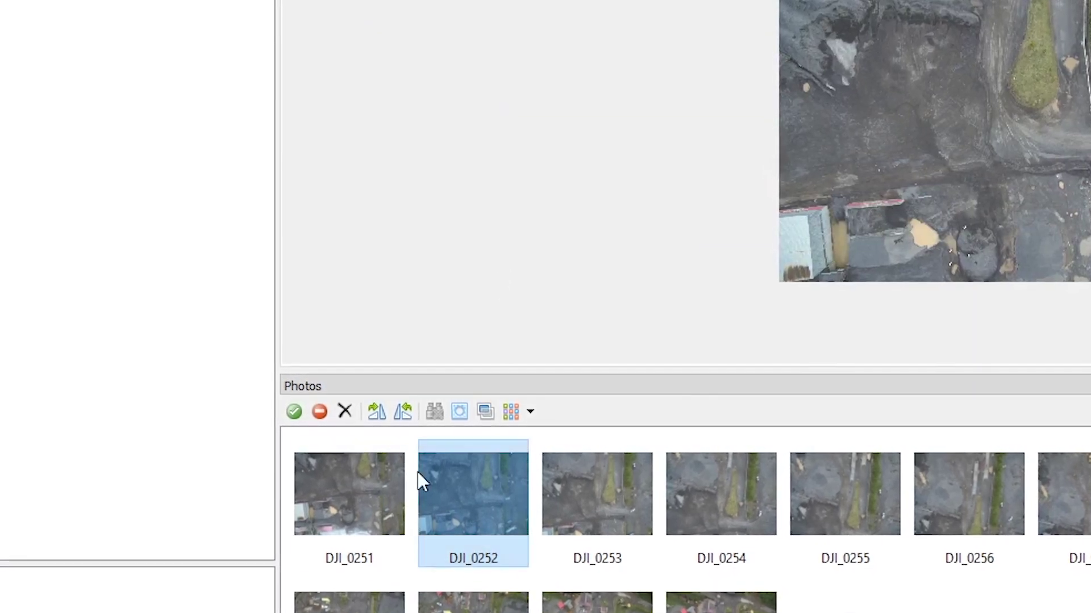
left_click(392, 490)
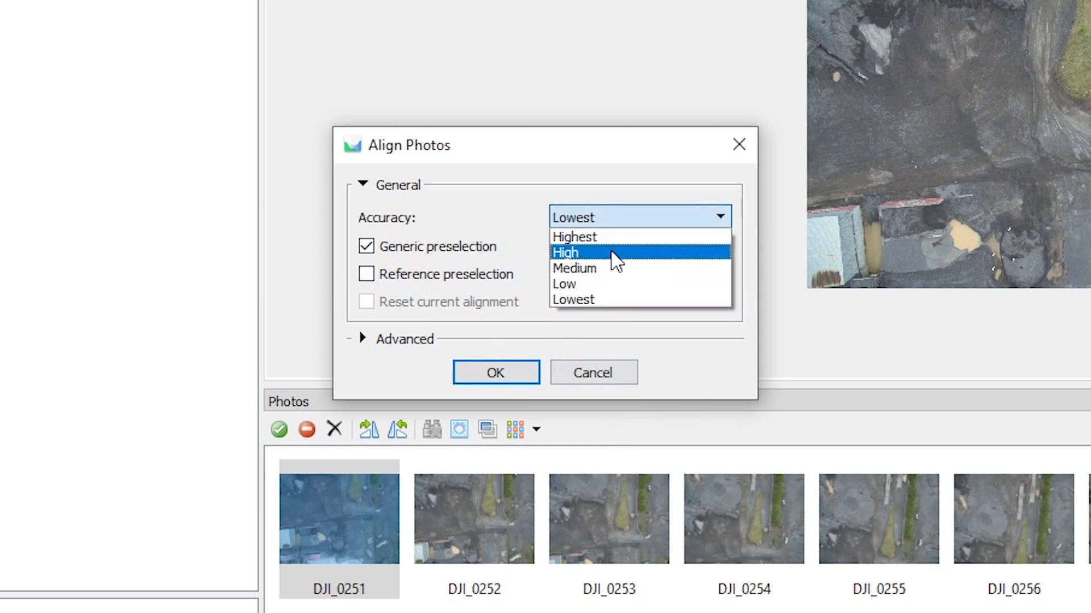
- Align the 14 photos at High accuracy with key point limit 40,000 and tie point limit 0
left_click(573, 254)
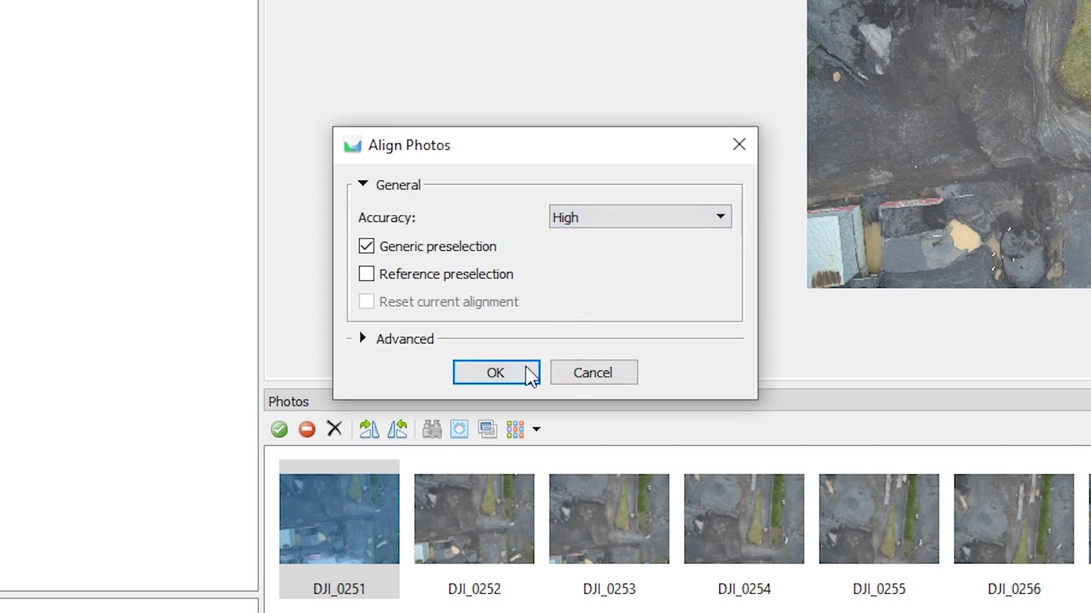
left_click(364, 339)
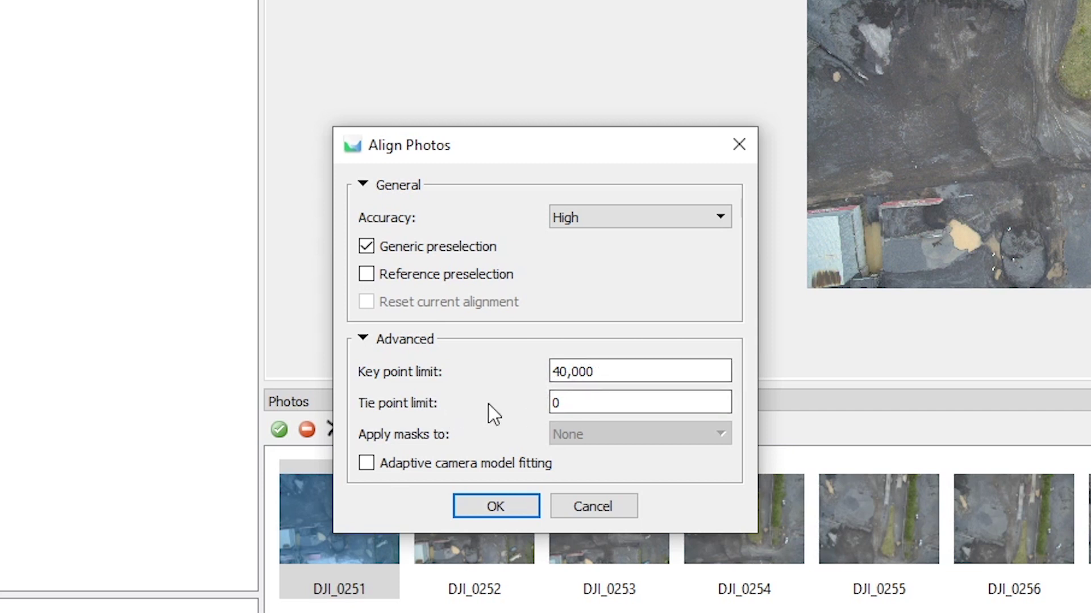
left_click(501, 507)
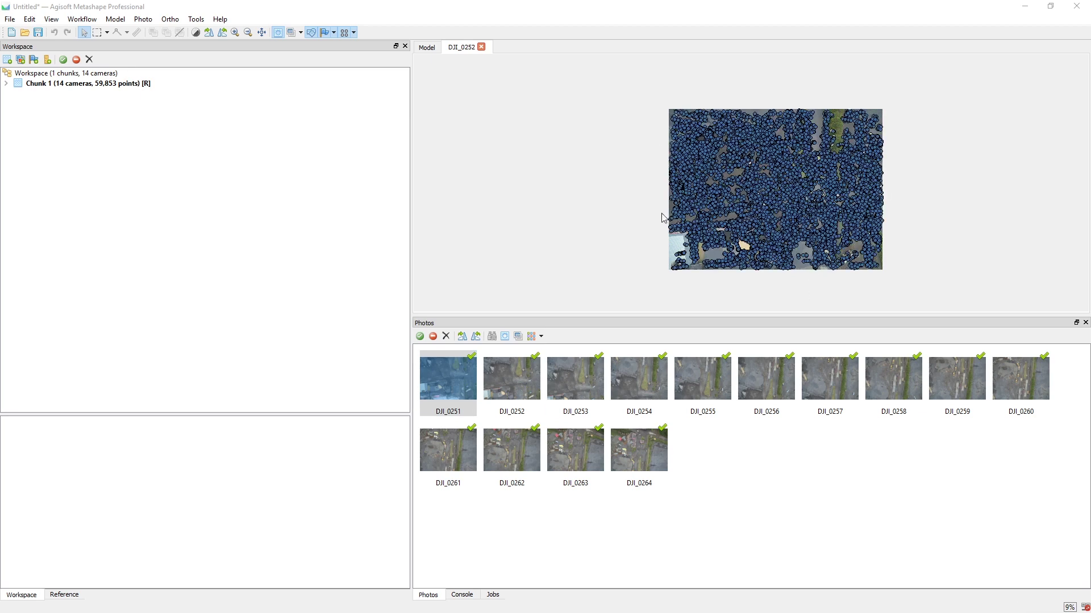
- Show the 59,853-point sparse cloud in the Model view, tilting it obliquely and zooming in
left_click(427, 48)
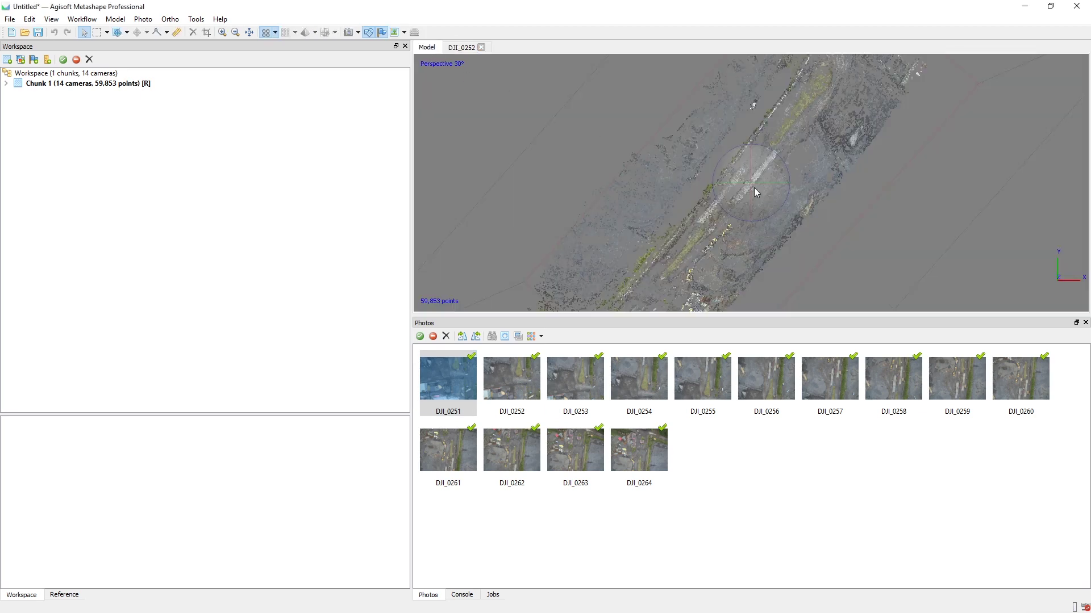
left_click_drag(759, 187, 803, 97)
left_click_drag(717, 177, 743, 166)
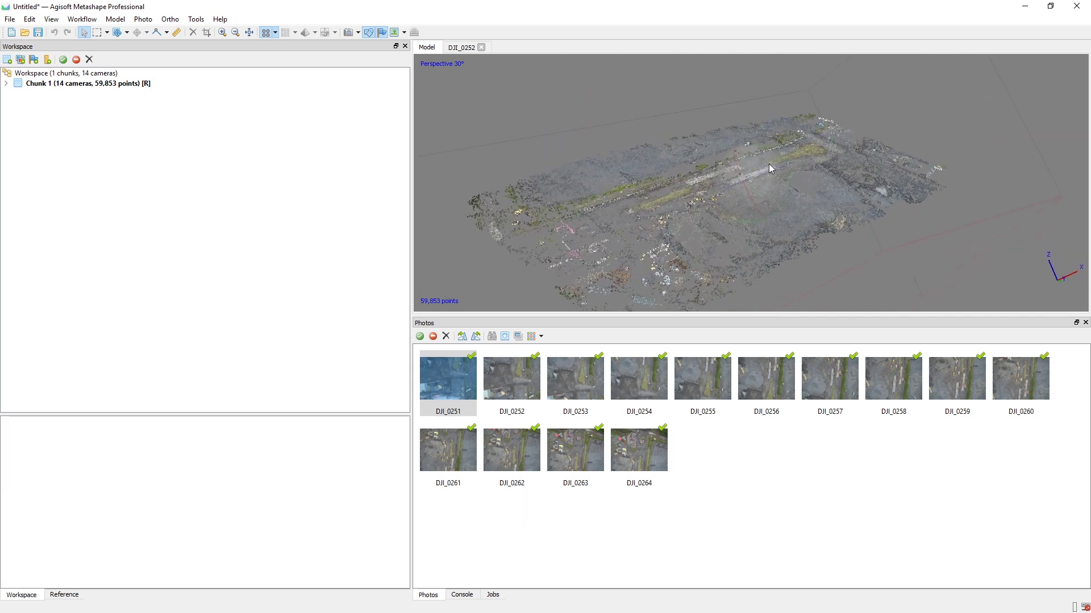
scroll(770, 191, "up", 2)
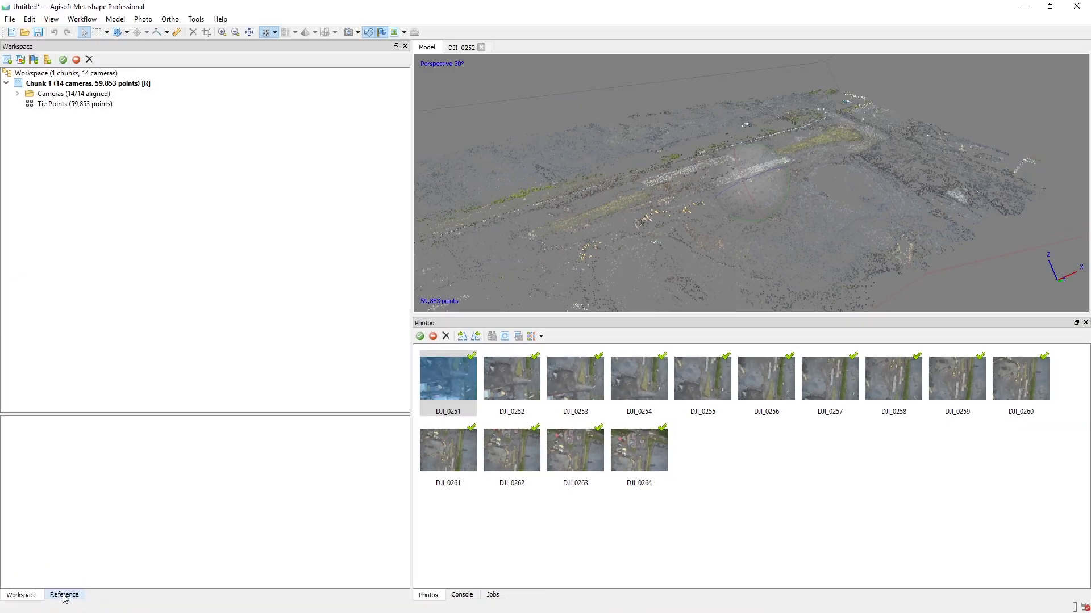
- Show the Reference pane listing each camera's longitude, latitude, altitude and error
left_click(104, 589)
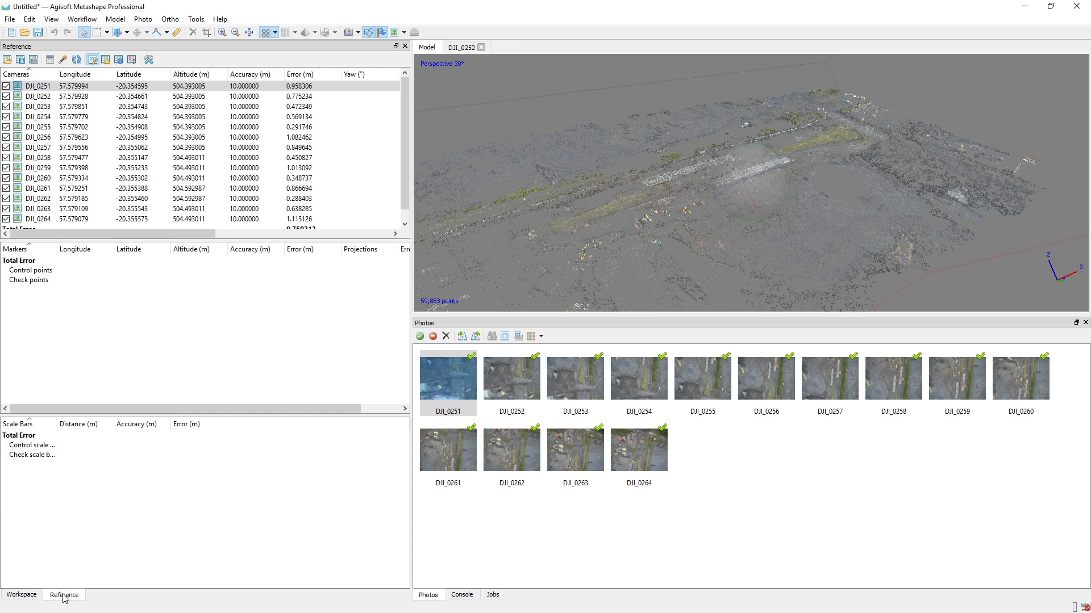
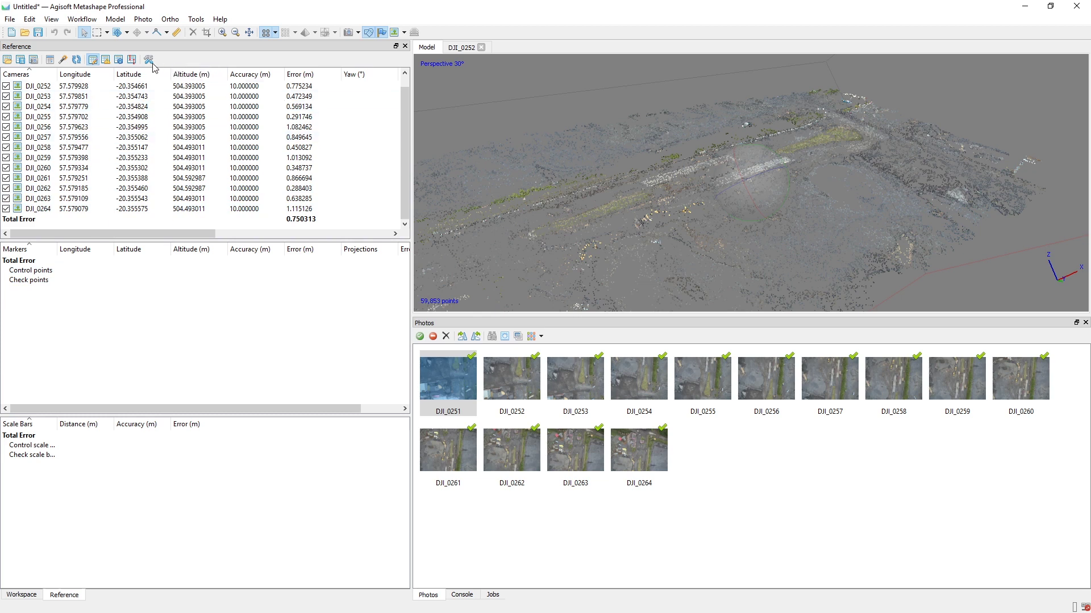
left_click(150, 61)
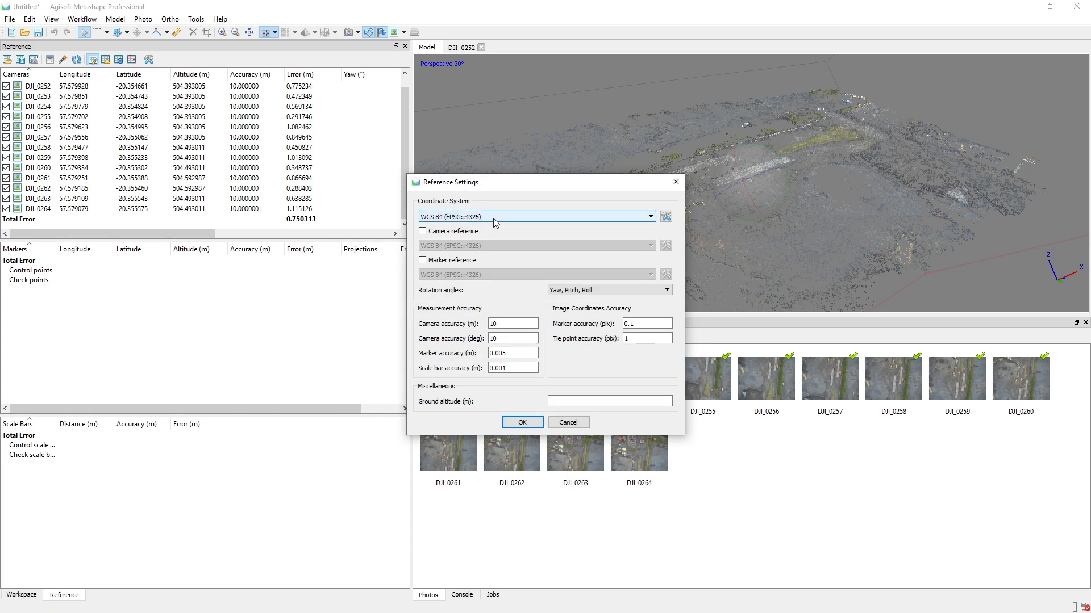
left_click(522, 217)
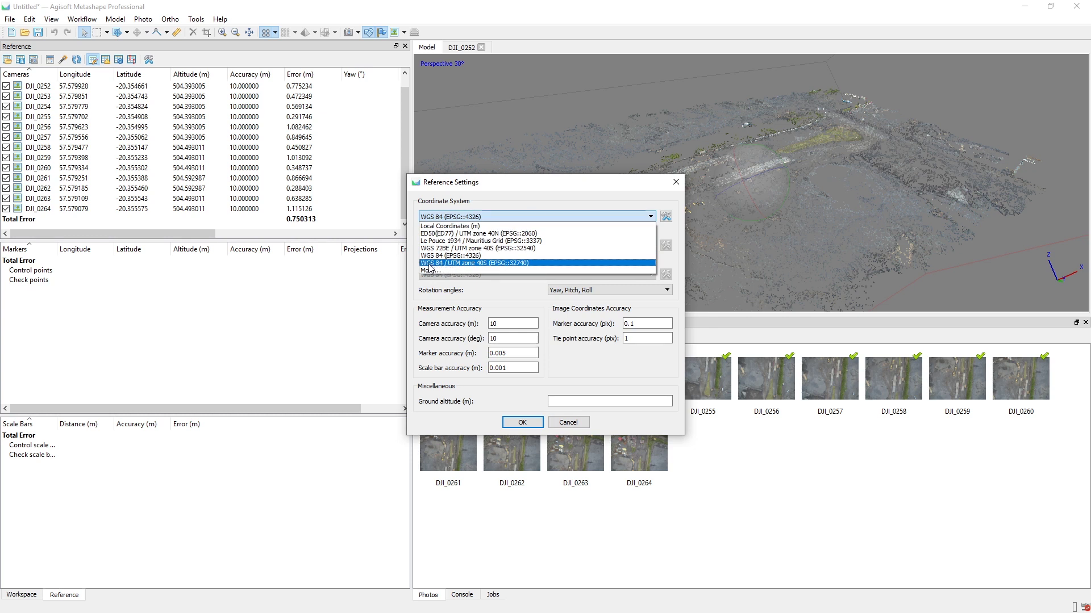
left_click(490, 264)
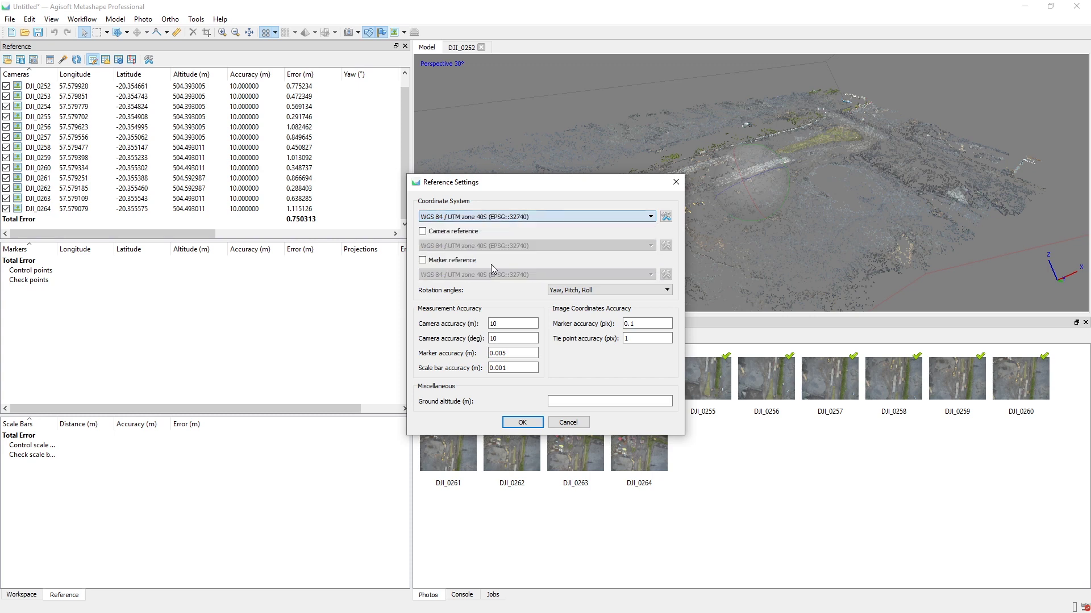
left_click(522, 423)
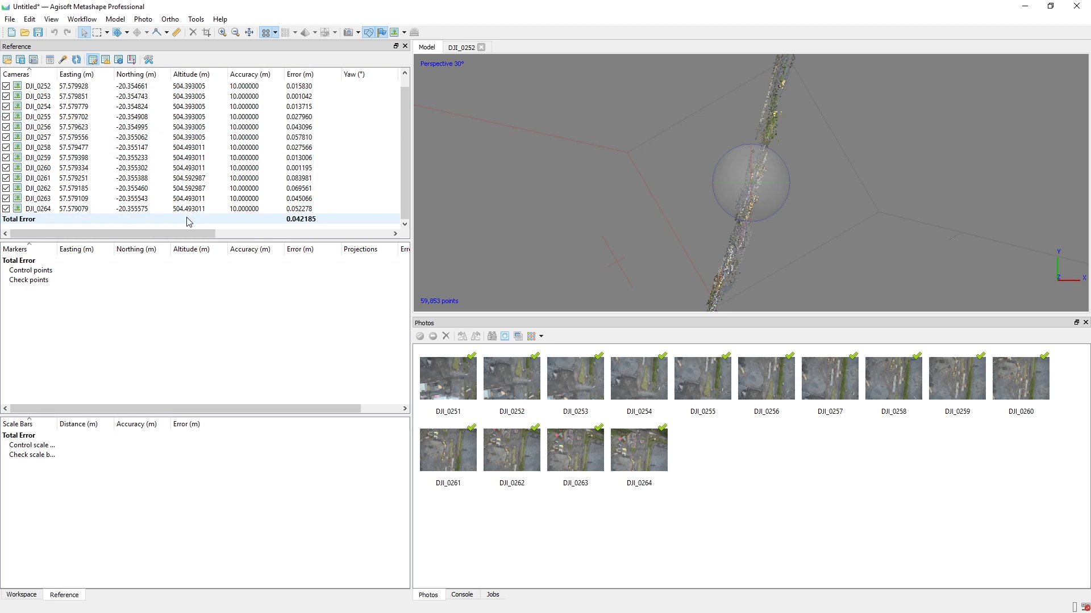
left_click(148, 59)
left_click(478, 217)
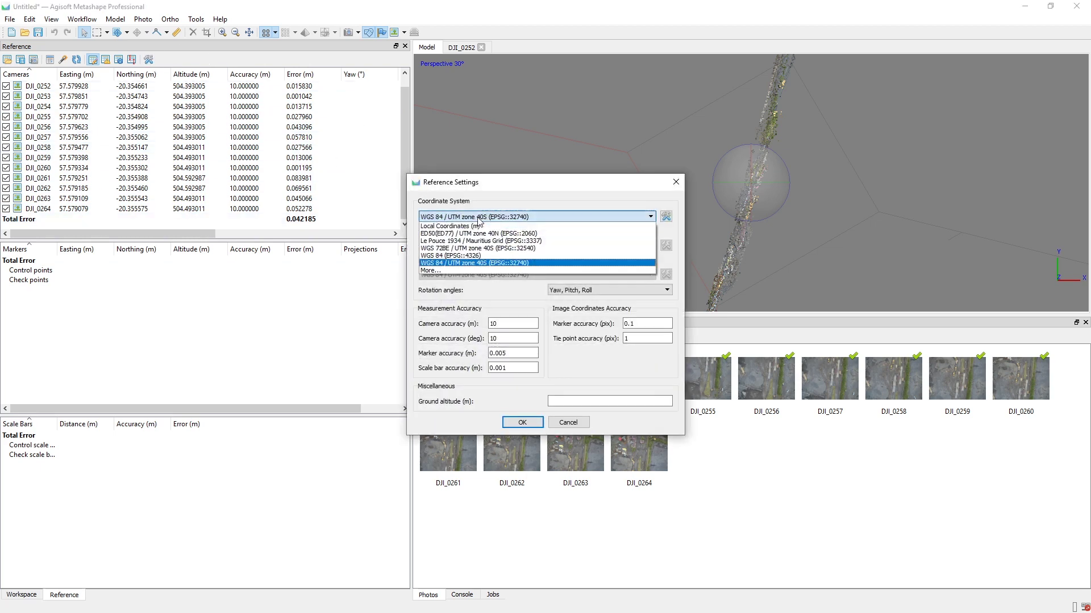
left_click(479, 256)
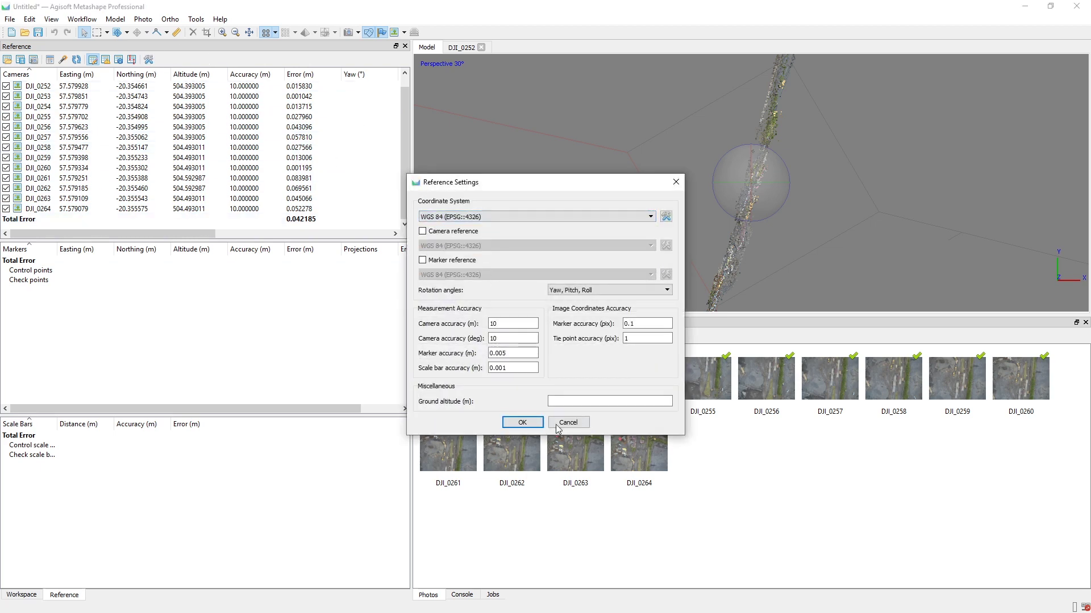
left_click(522, 422)
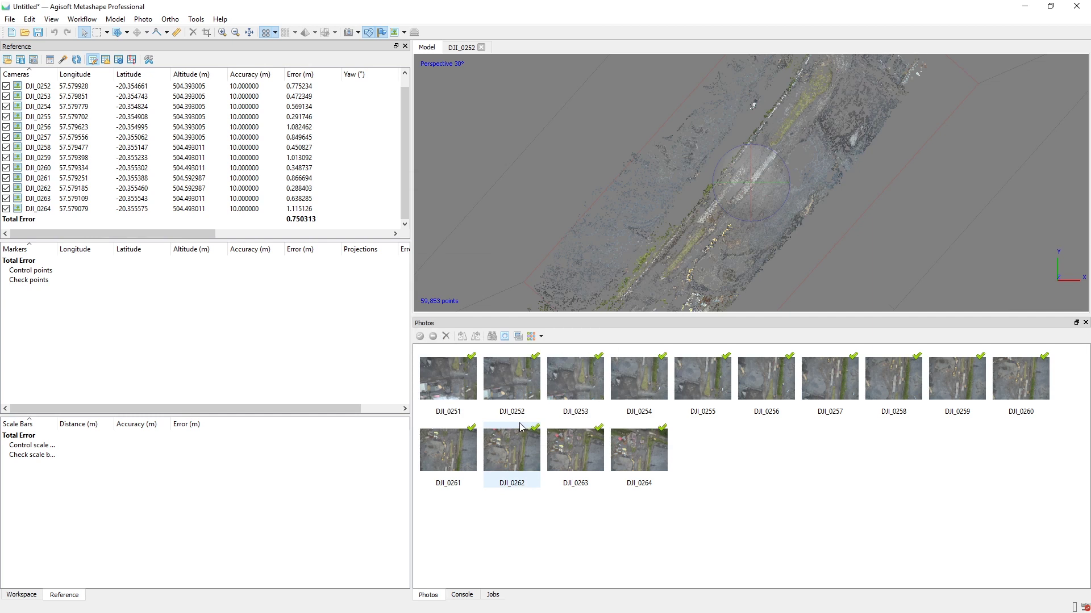
- Convert the camera reference coordinates to WGS 84 / UTM zone 40S Easting/Northing
left_click(50, 61)
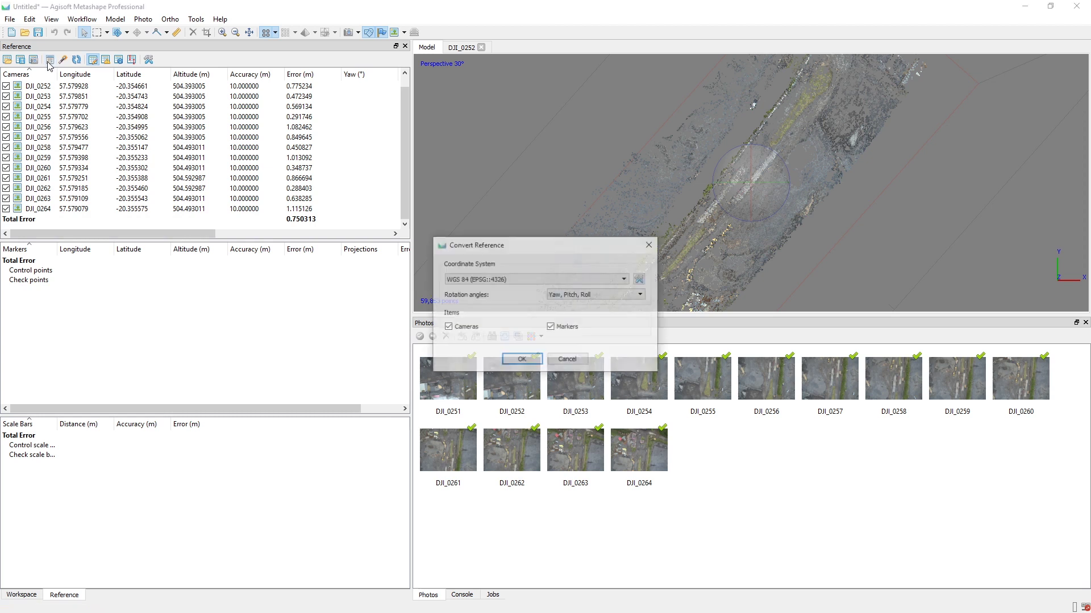
left_click(554, 279)
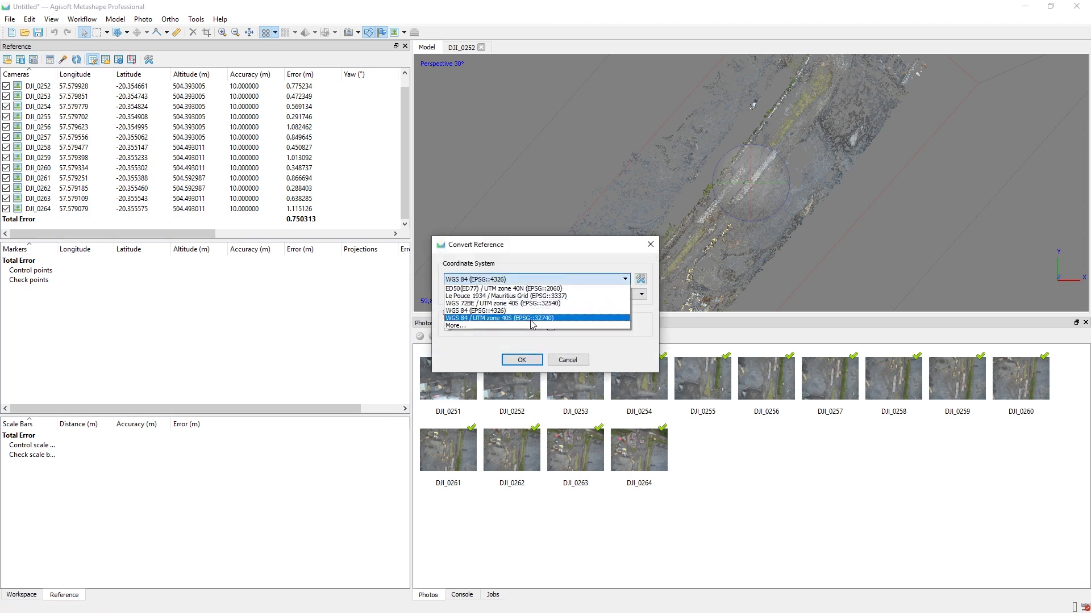
left_click(513, 319)
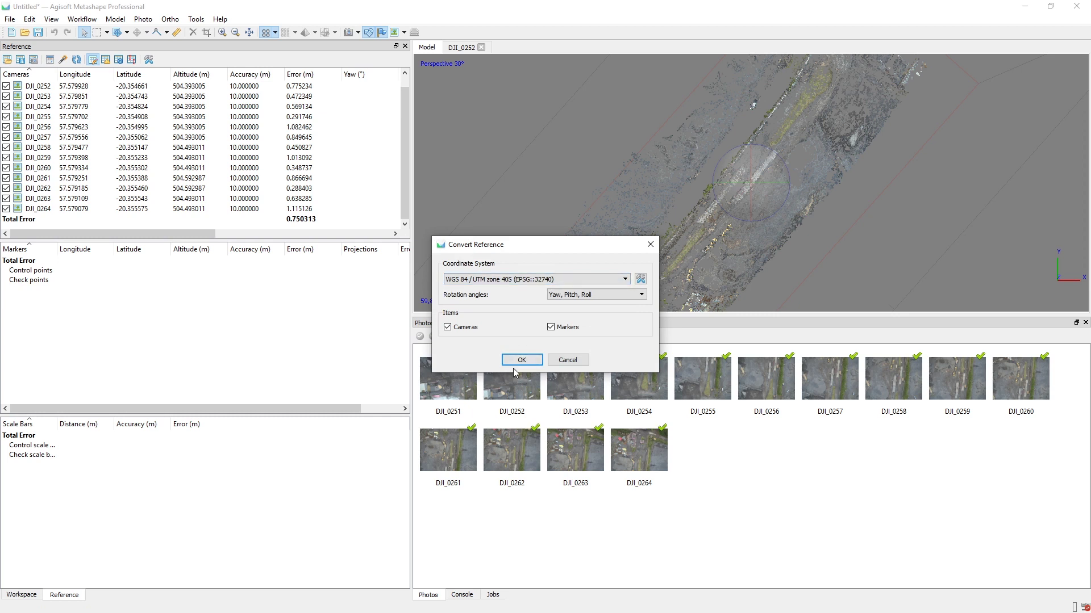
left_click(549, 329)
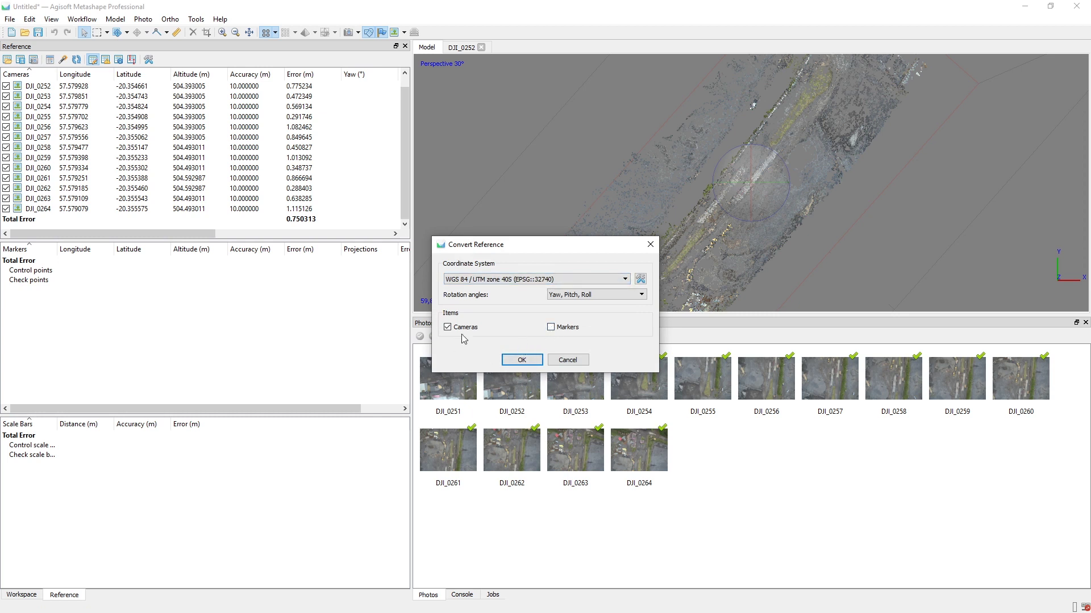
left_click(521, 361)
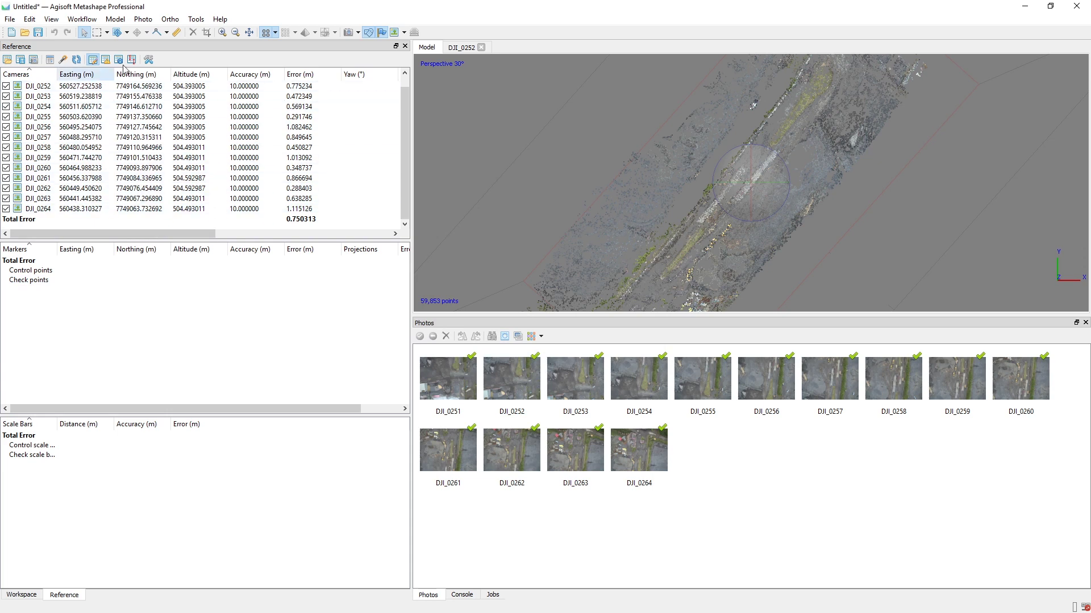
- Keep WGS 84 / UTM zone 40S in Reference Settings and orbit the point cloud obliquely
left_click(149, 60)
left_click(511, 217)
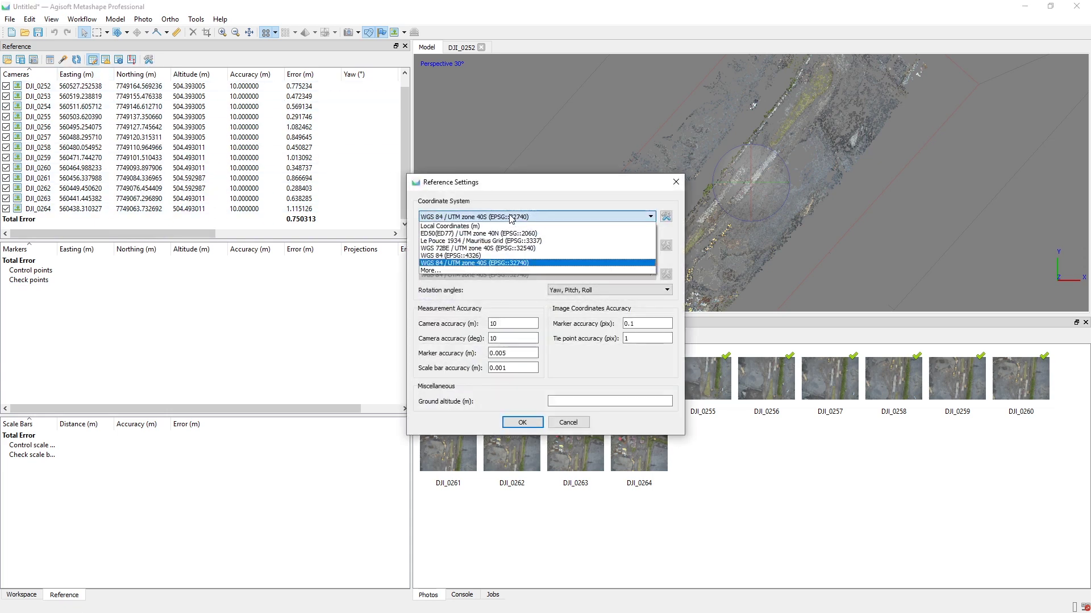
left_click(521, 217)
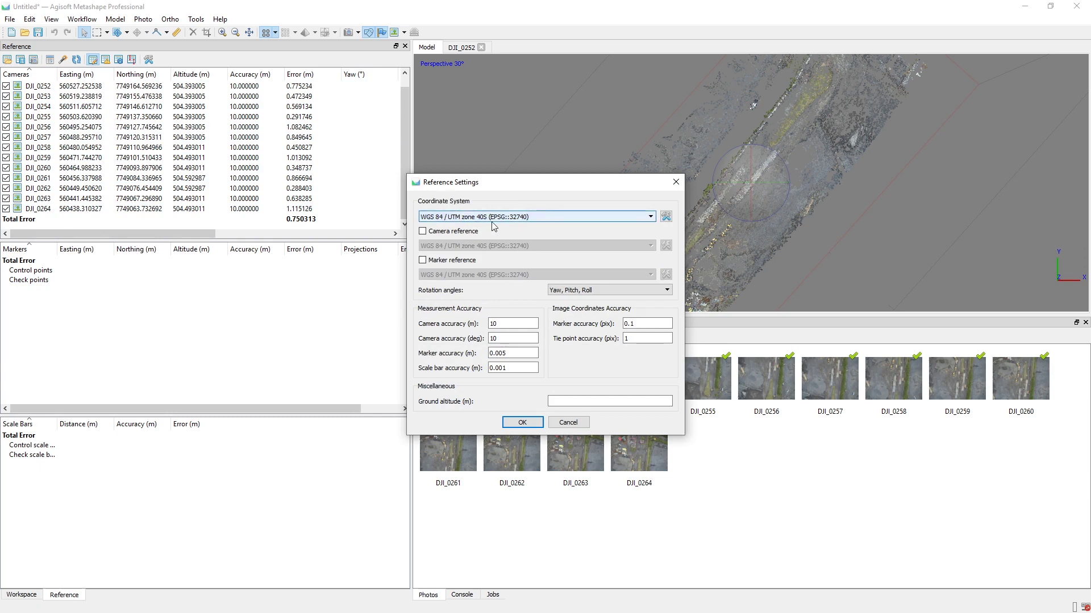
left_click(522, 423)
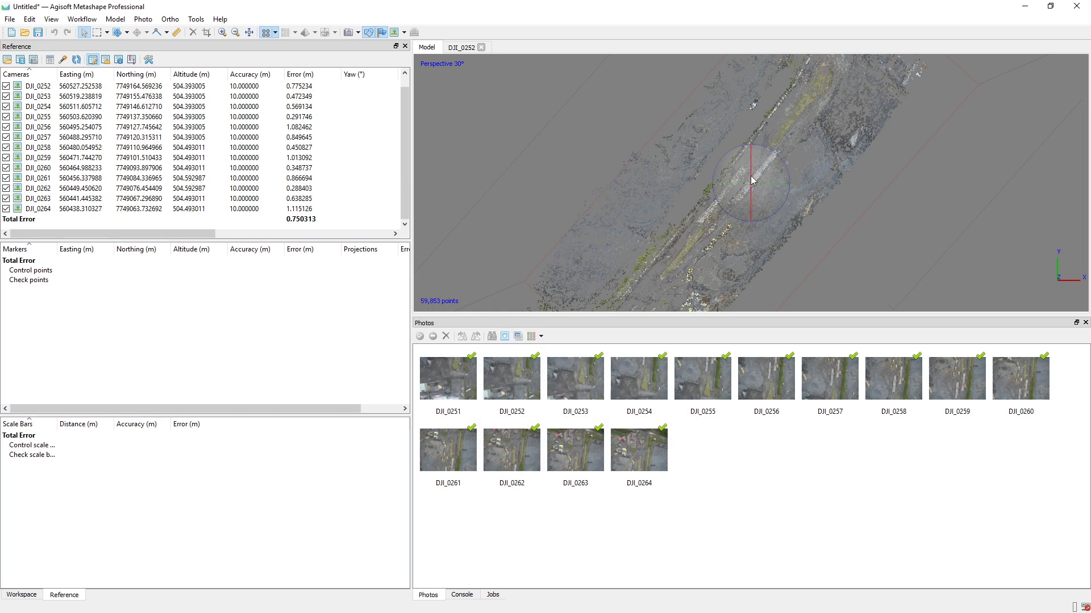
mouse_move(752, 181)
left_mouse_down()
mouse_move(783, 169)
mouse_move(730, 170)
mouse_move(742, 146)
mouse_move(744, 171)
left_mouse_up()
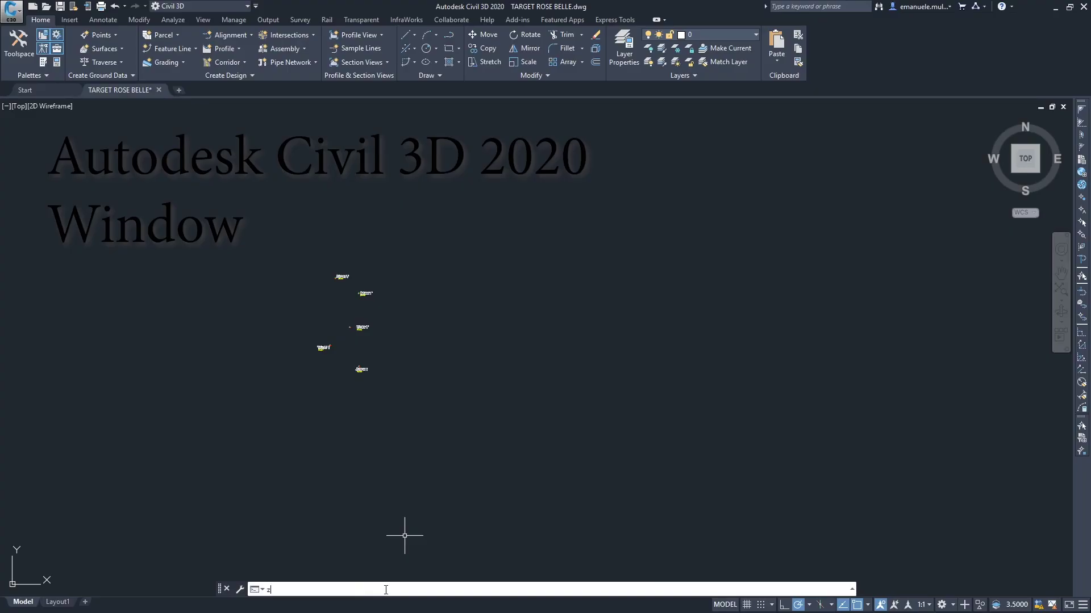
- Zoom the TARGET ROSE BELLE drawing to extents, then in on the N/E/elevation target labels
key("Return")
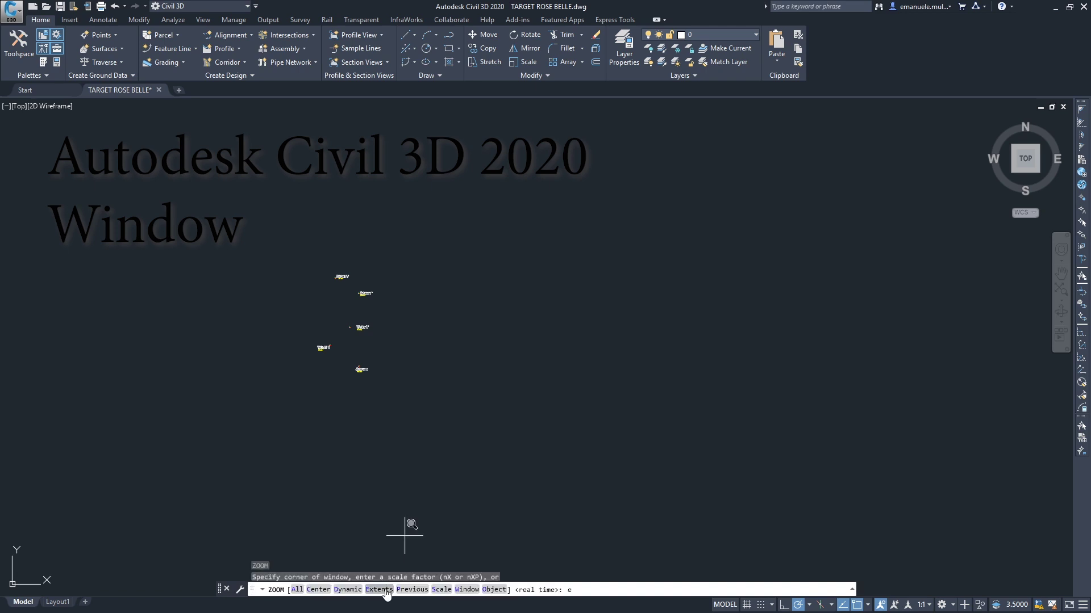
type("e")
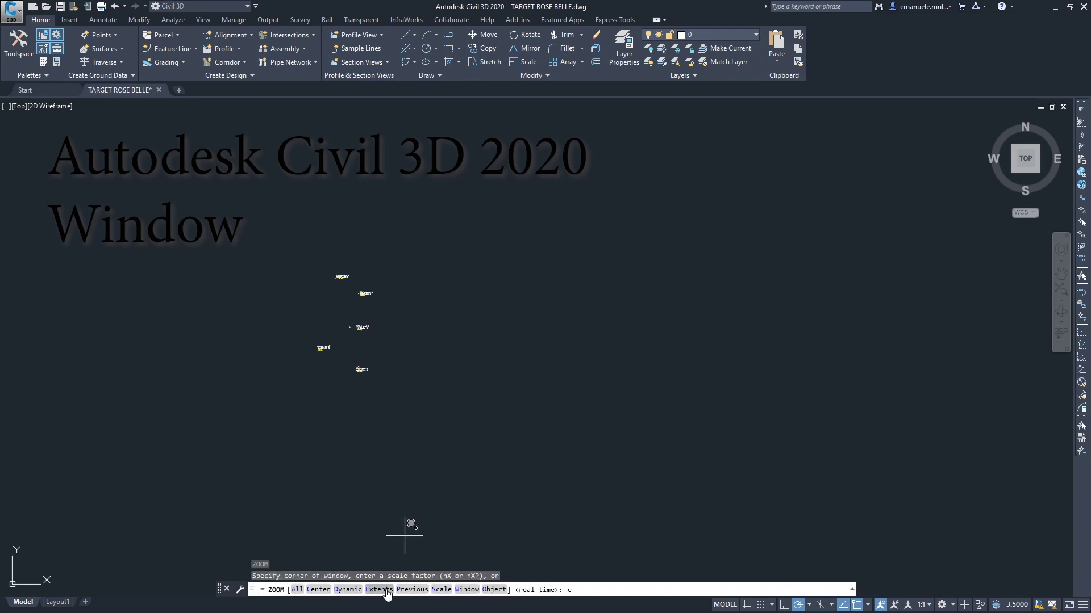
key("Return")
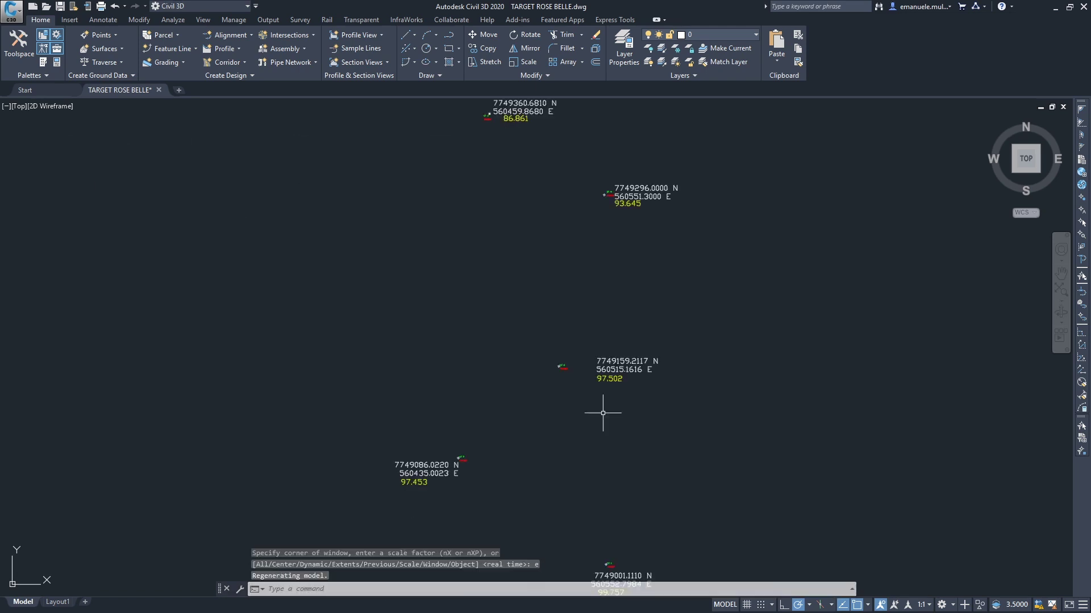
scroll(575, 320, "down", 2)
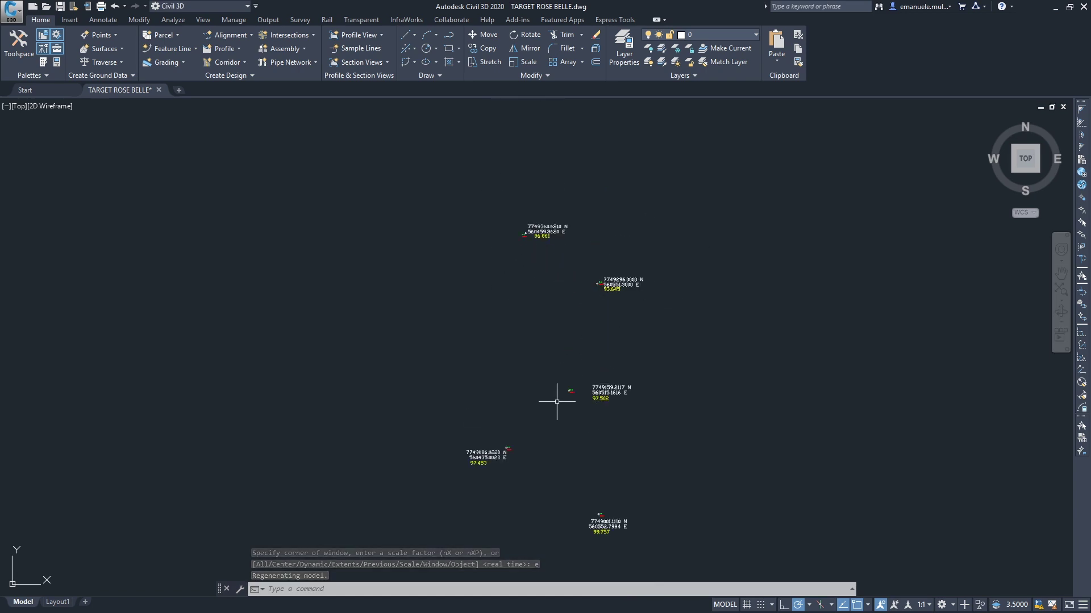
scroll(618, 292, "up", 5)
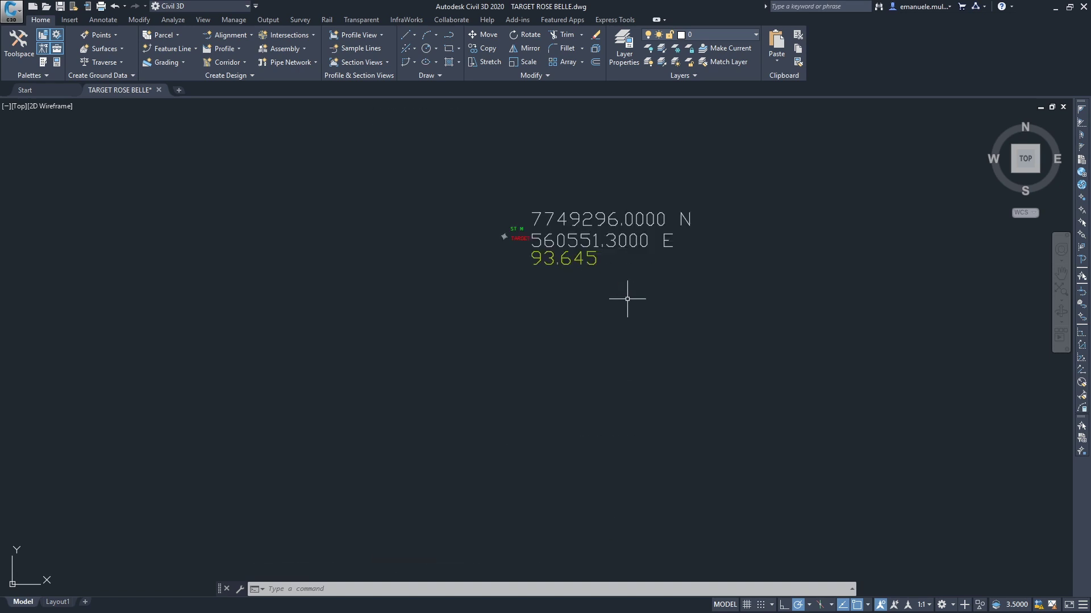
scroll(592, 263, "down", 5)
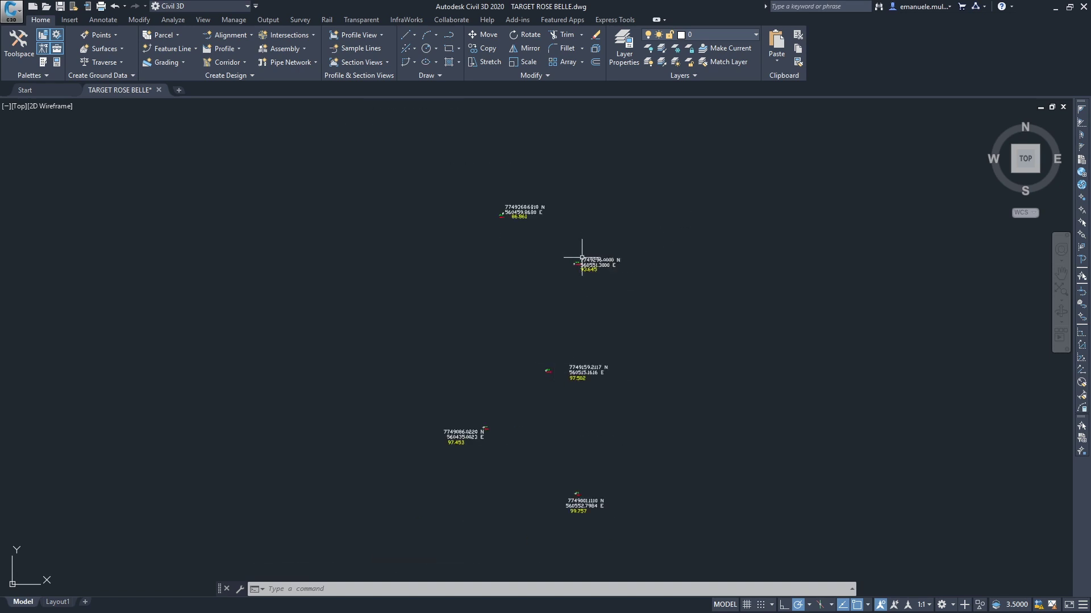
scroll(589, 261, "up", 5)
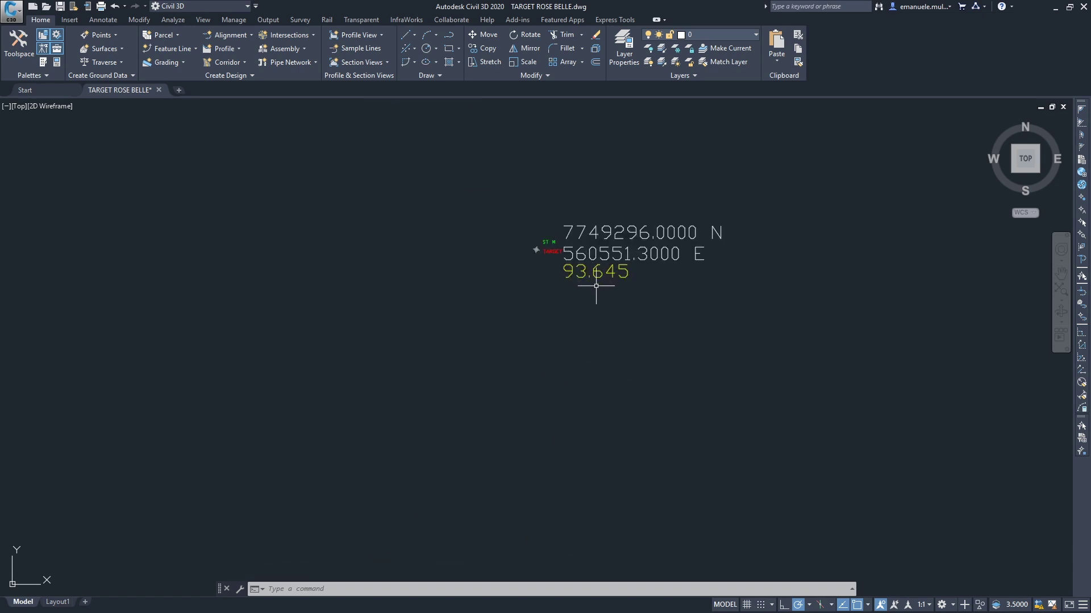
scroll(593, 284, "down", 5)
scroll(592, 335, "up", 5)
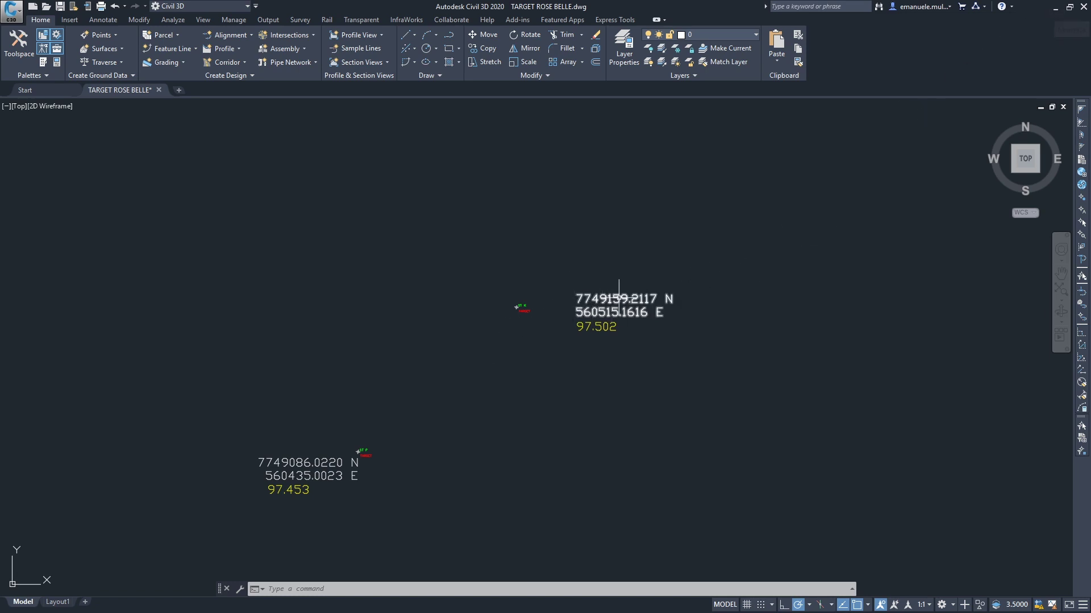
- Use the ID command on the ST K target to read X 560515.1616, Y 7749159.2117, Z 97.5020
left_click(372, 590)
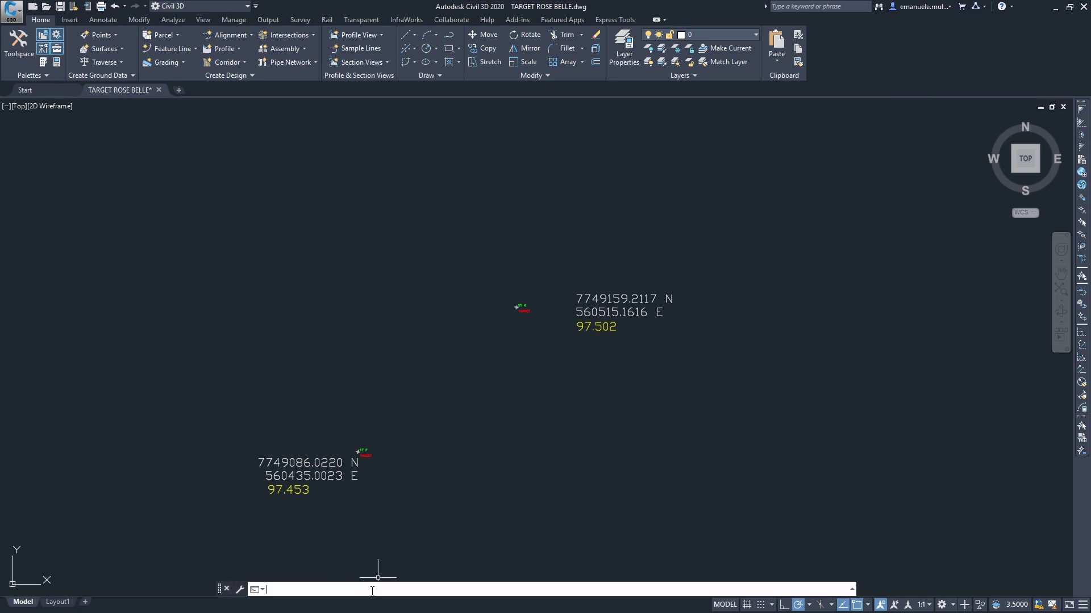
type("id")
key("Return")
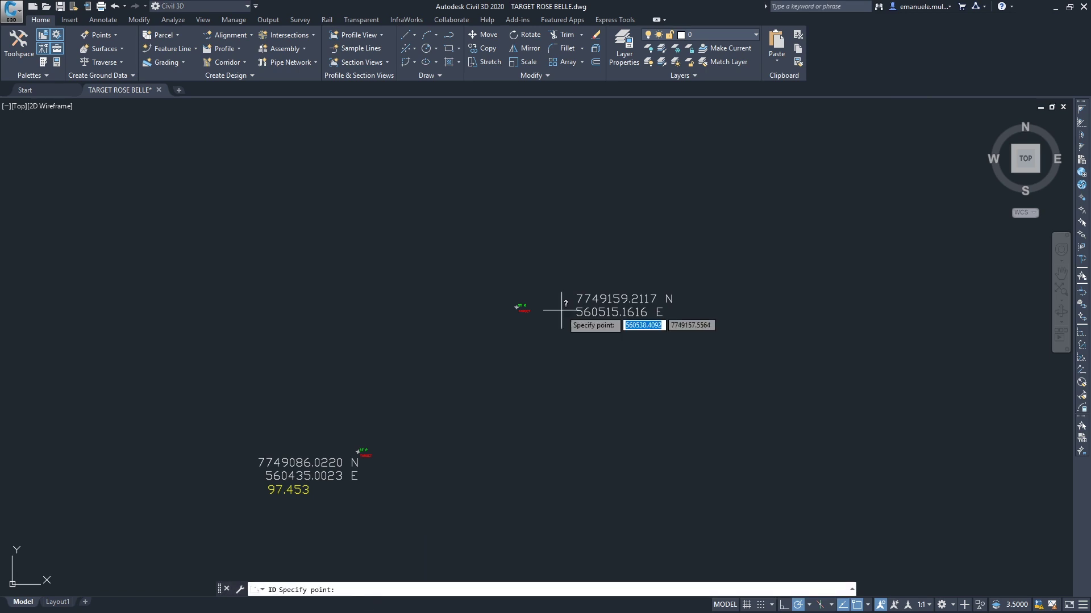
scroll(516, 306, "up", 2)
scroll(513, 311, "up", 3)
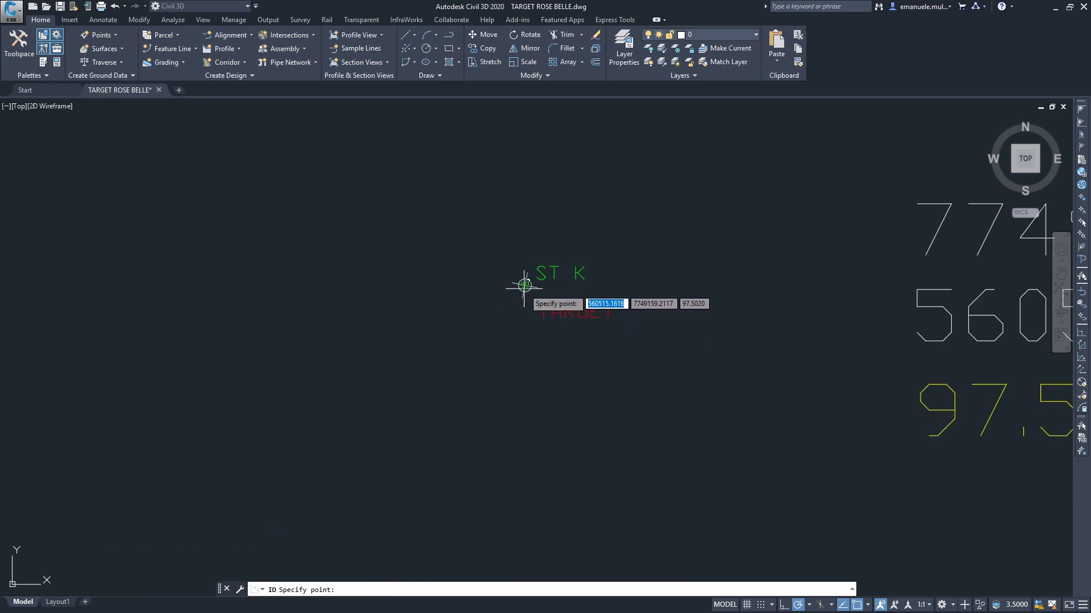
left_click(522, 289)
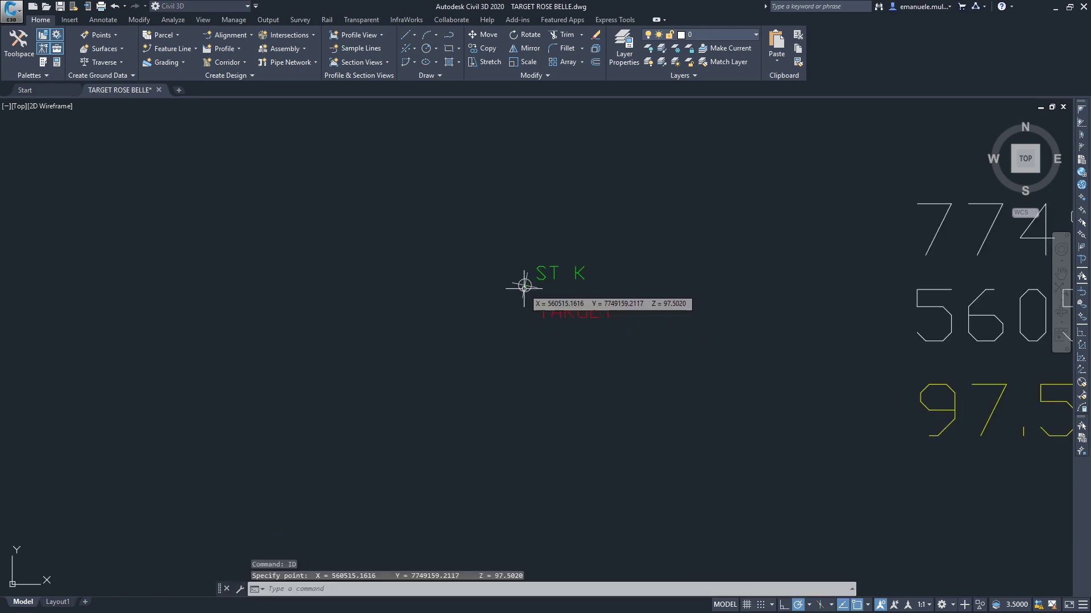
- Copy the Y value 7749159.2117 from the command history and minimize Civil 3D
left_click(851, 589)
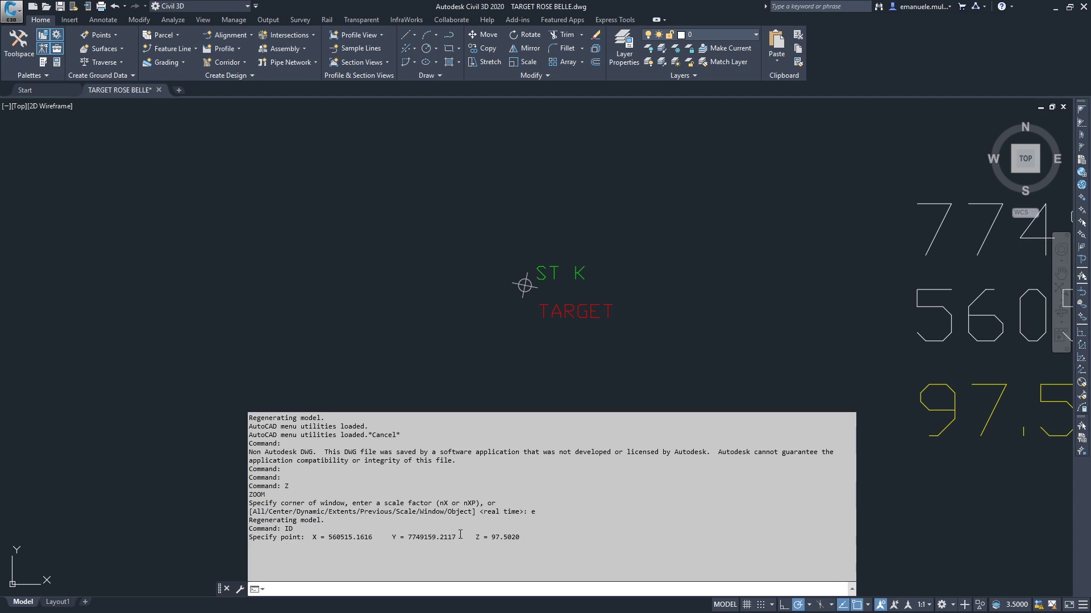
left_click_drag(460, 536, 405, 537)
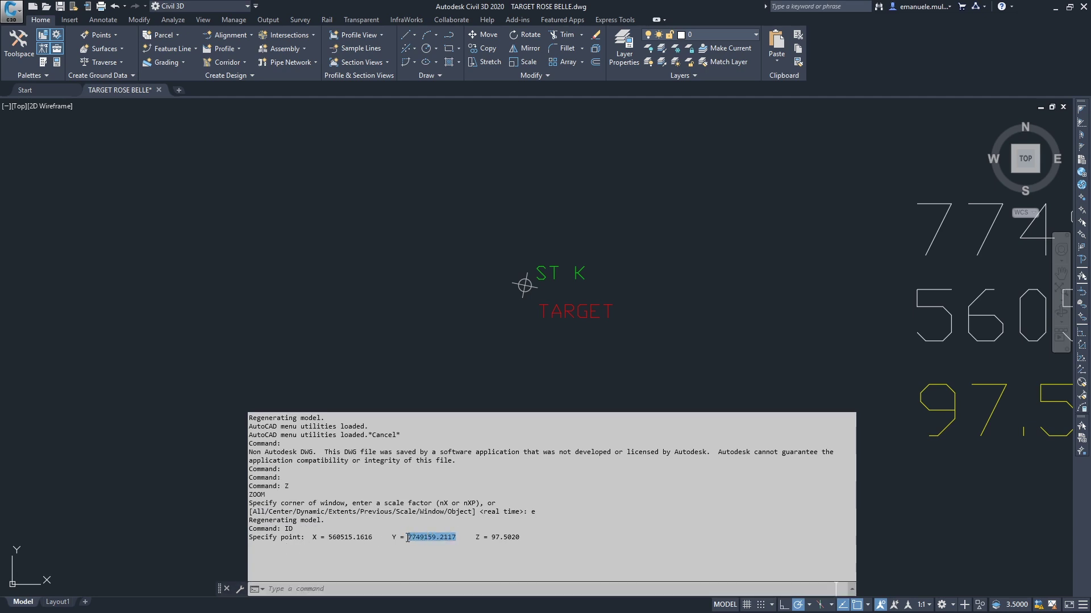
right_click(418, 542)
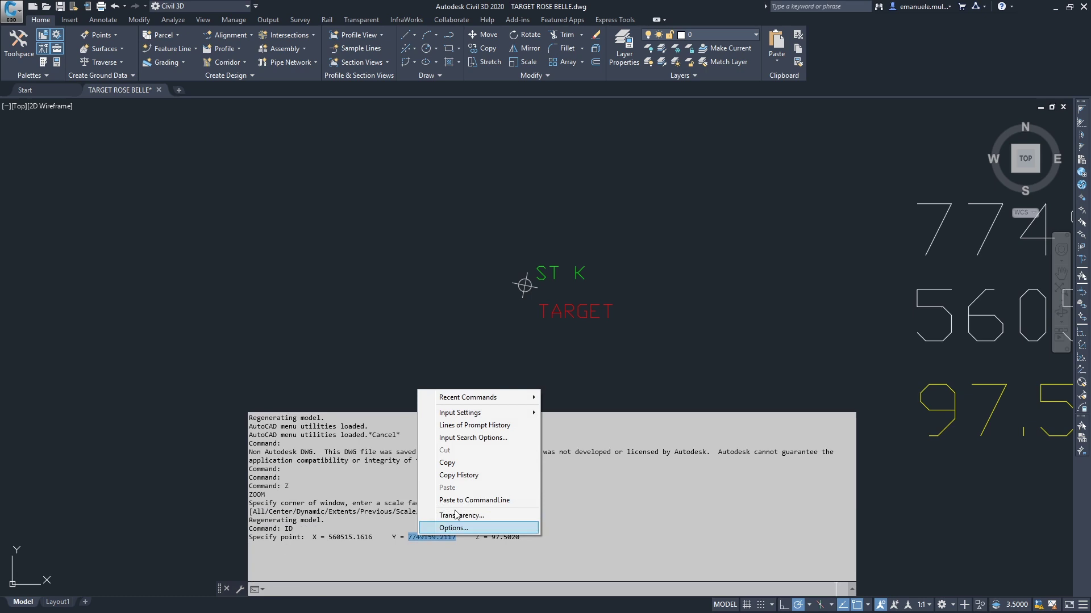
left_click(470, 463)
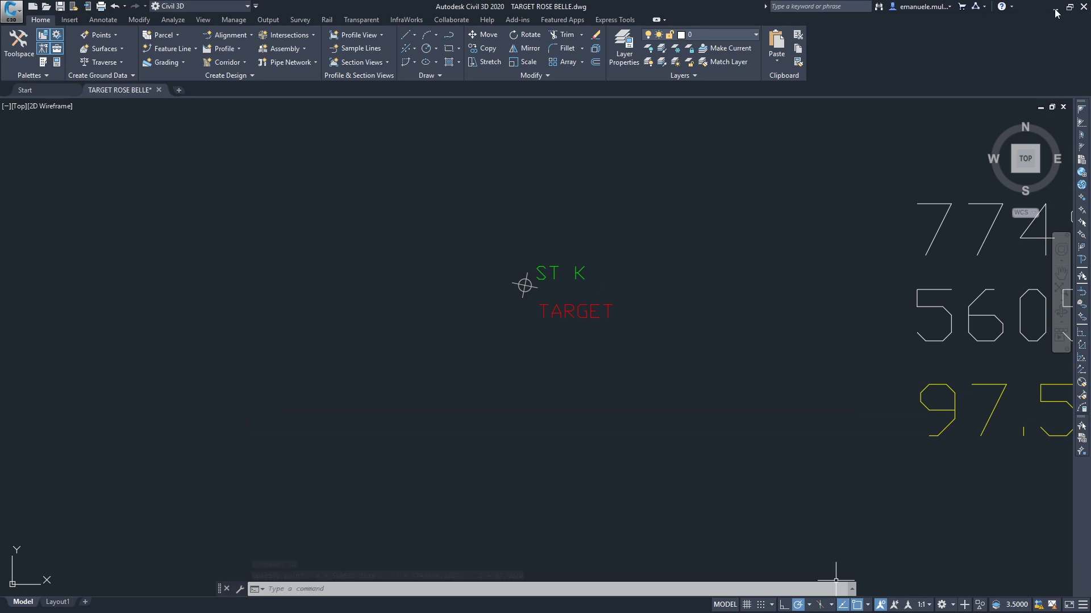
left_click(1054, 7)
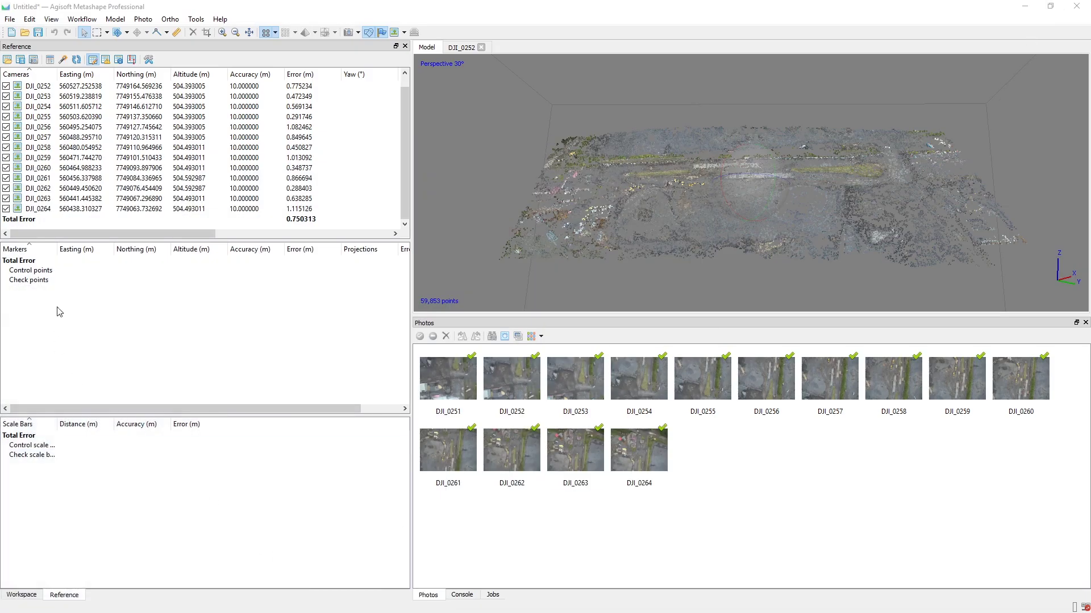
- Add marker point 1 with Northing 7749159.2117, then return to Civil 3D
right_click(93, 275)
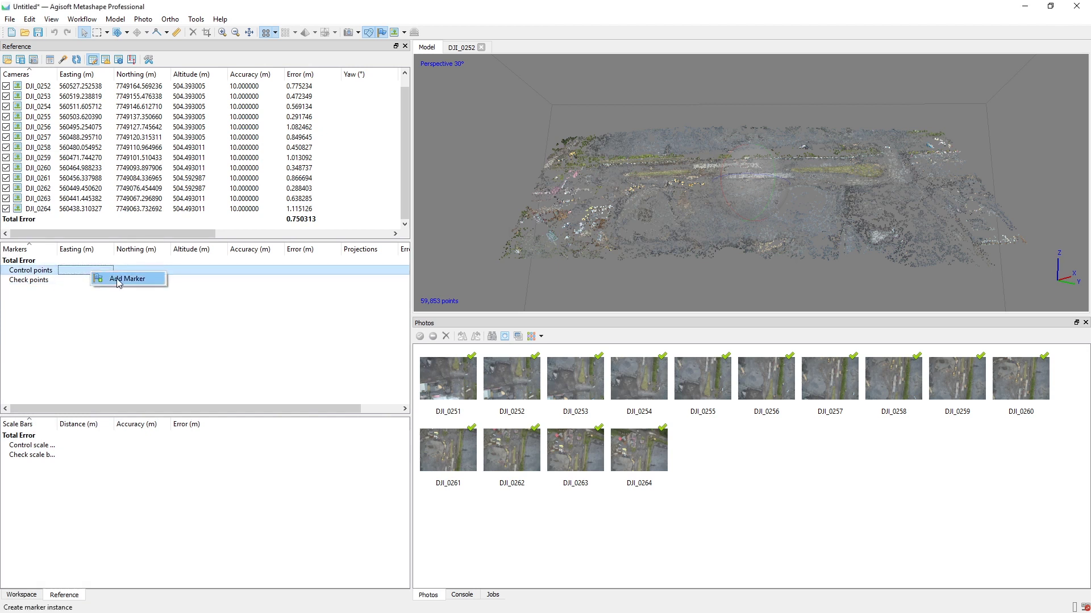
left_click(117, 282)
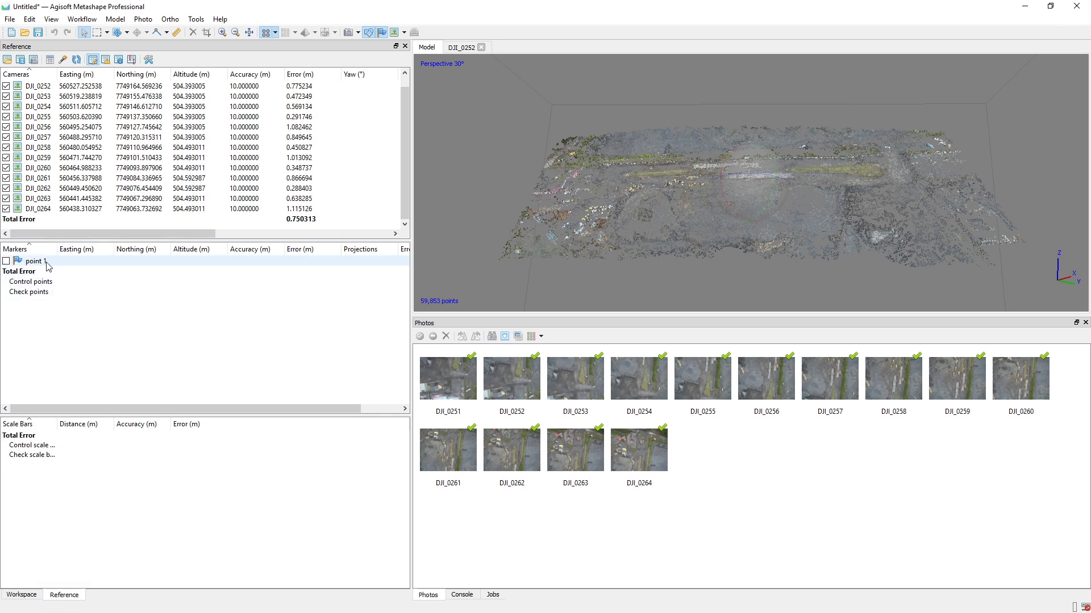
double_click(130, 262)
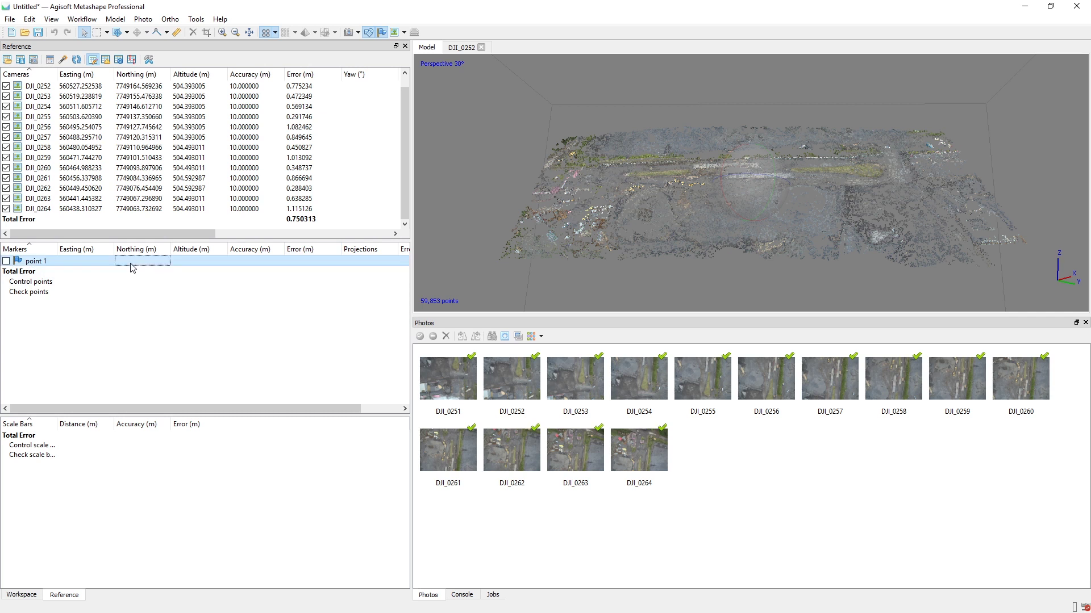
key("ctrl+v")
left_click(91, 262)
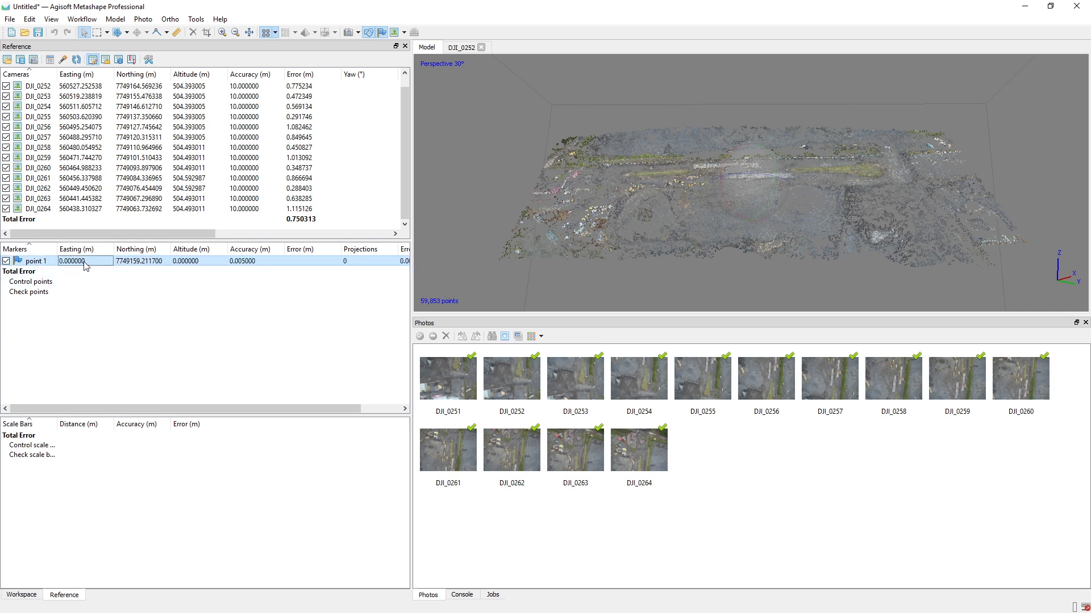
key("alt+Tab")
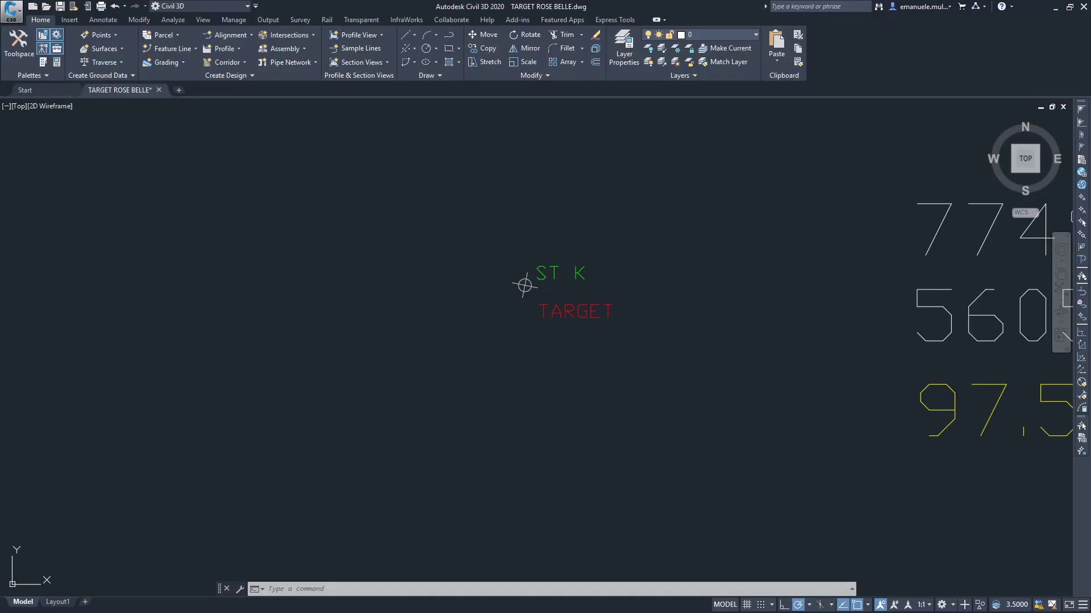
- Select the X value 560515.1616 in the expanded ID command history
left_click(851, 589)
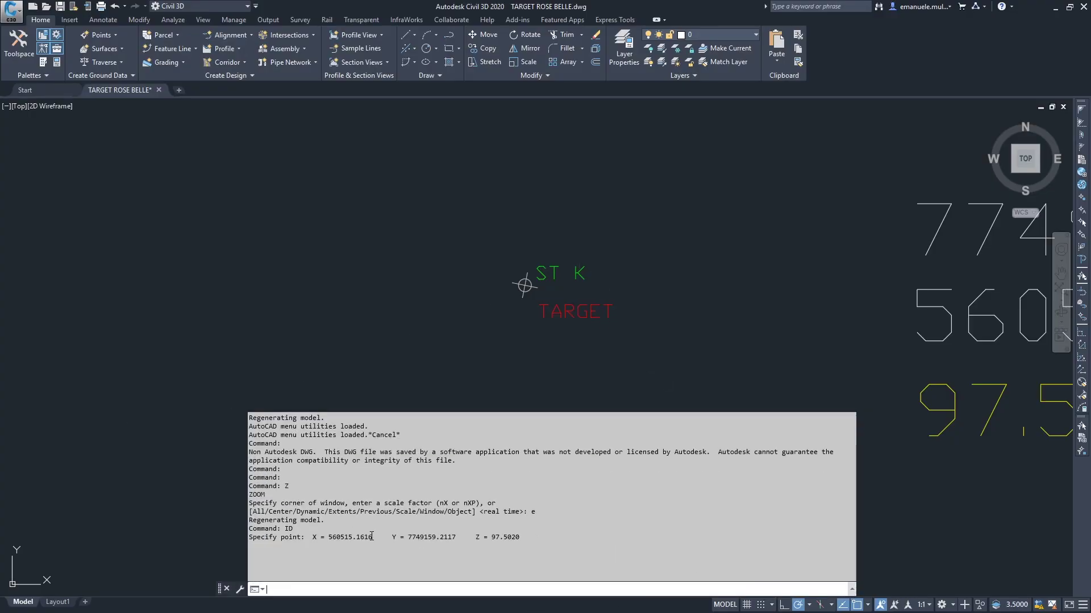
left_click_drag(372, 537, 335, 539)
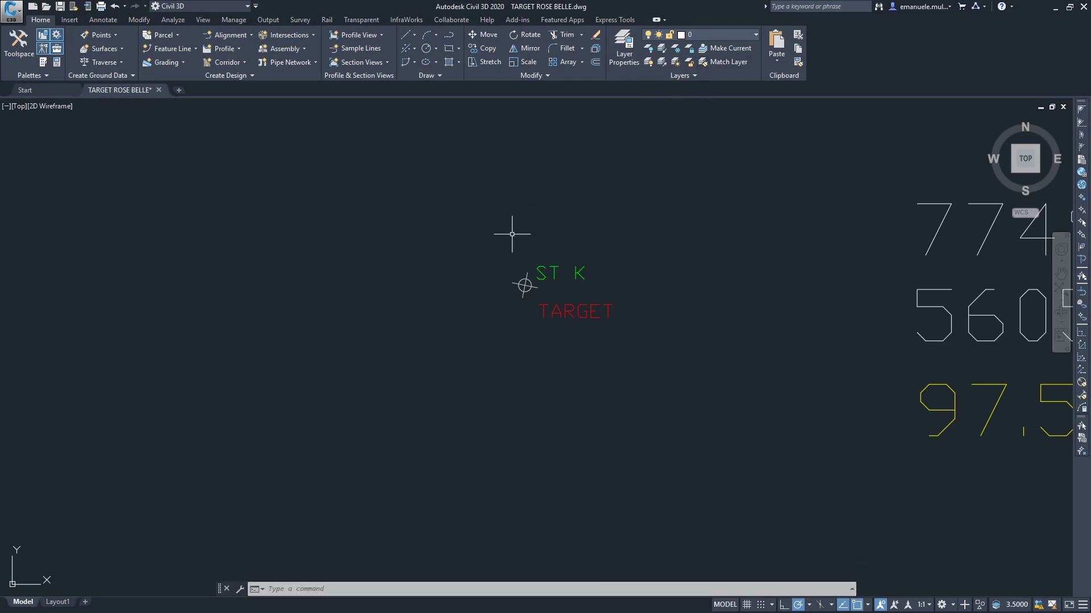
- Enter 560515.1616 as marker point 1's Easting in Metashape
key("alt+Tab")
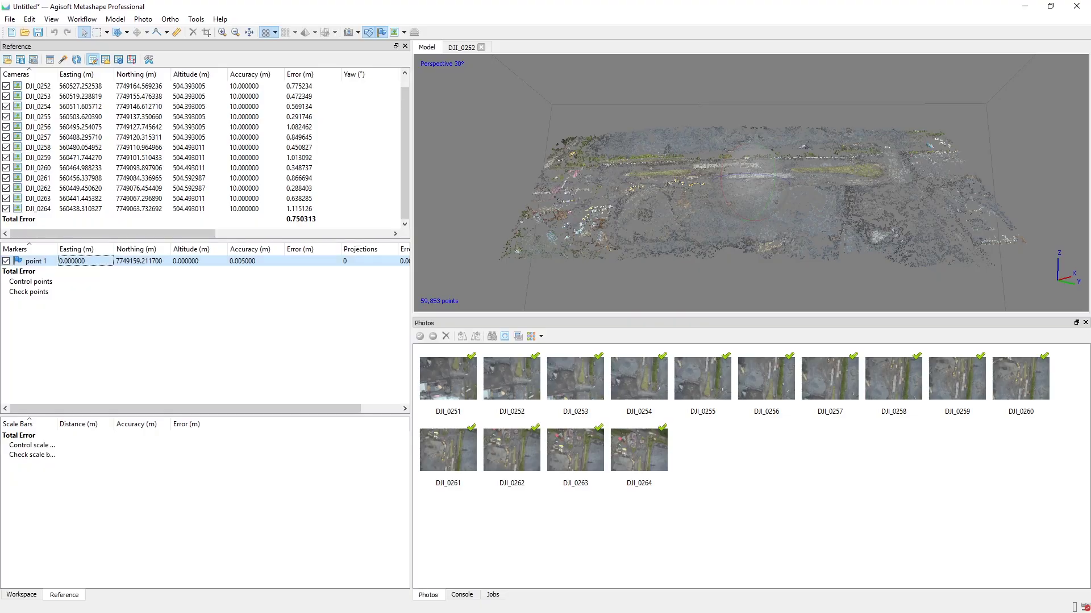
double_click(81, 262)
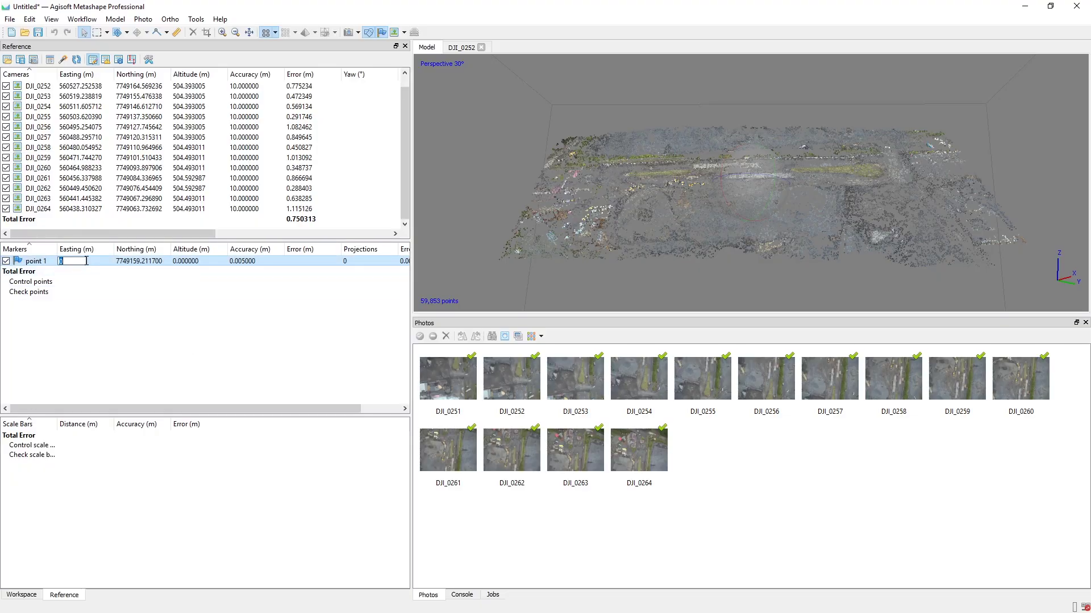
type("560515.161600")
key("Return")
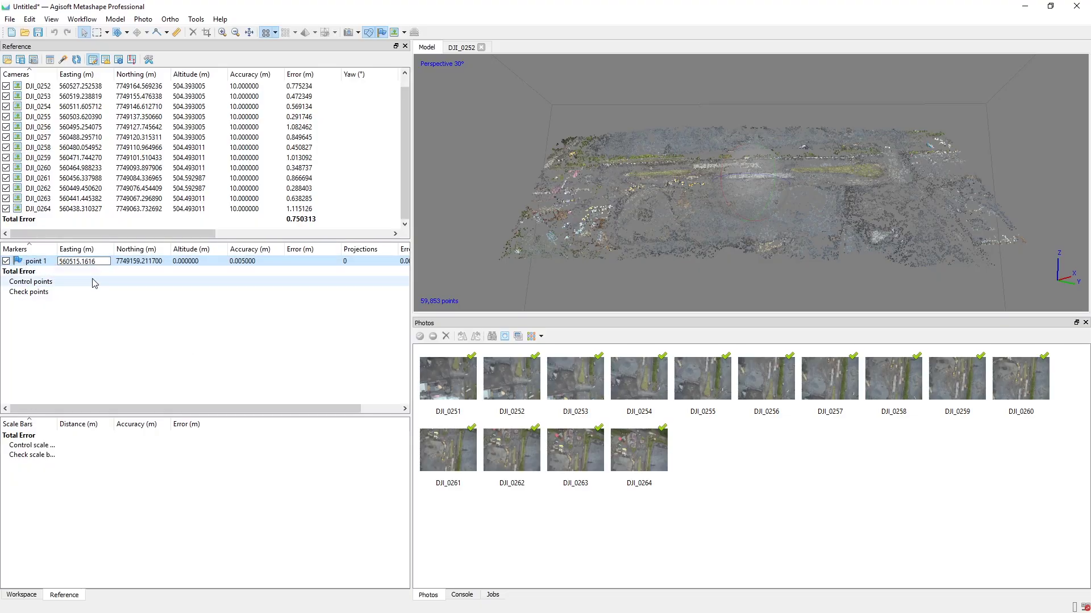
double_click(189, 261)
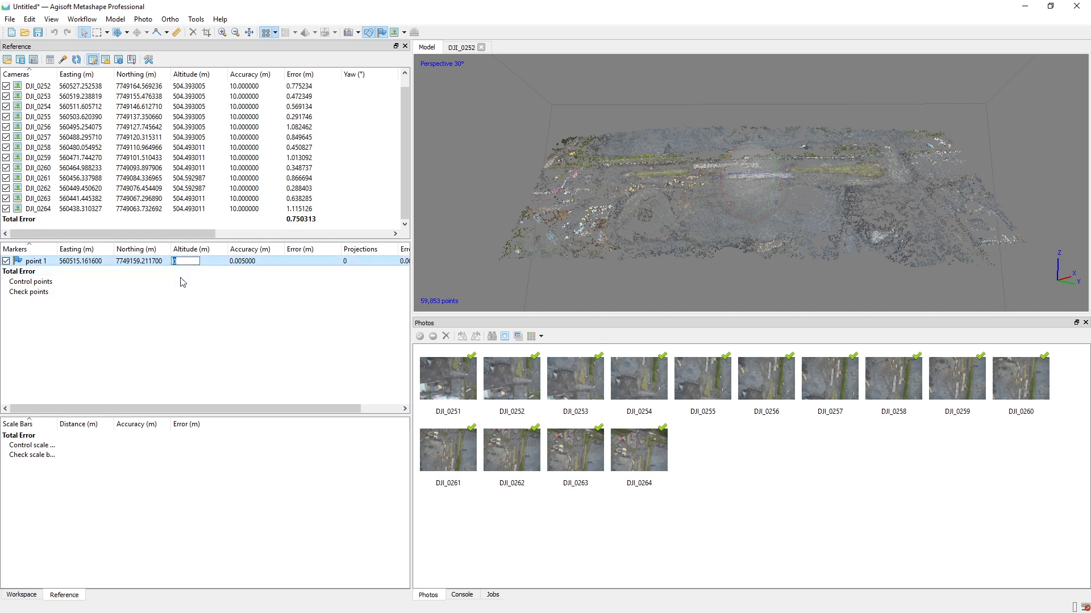
- Rename marker point 1 to K ST
right_click(35, 262)
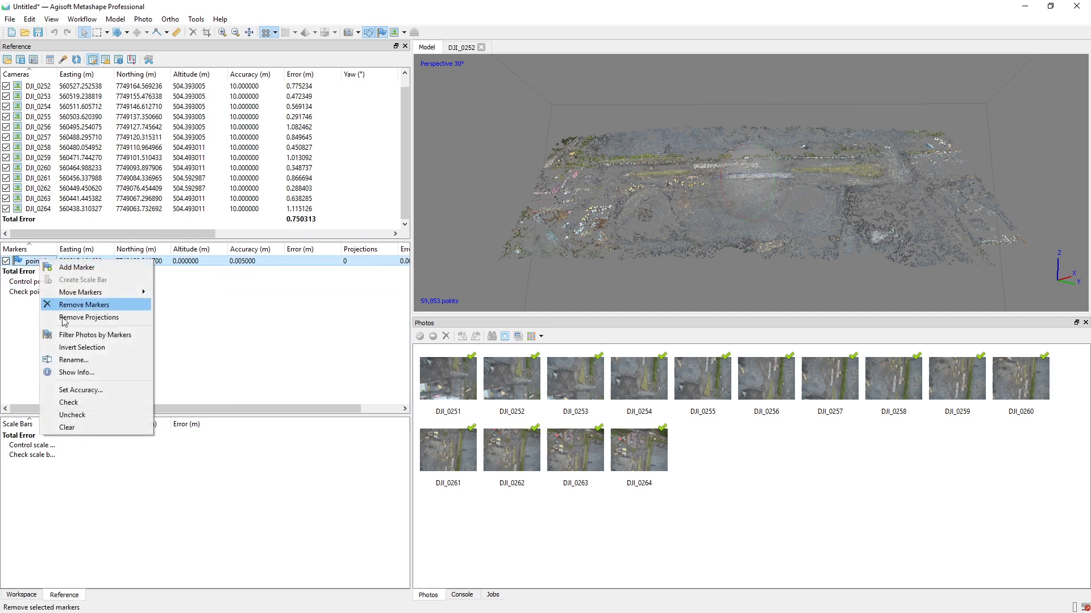
left_click(82, 361)
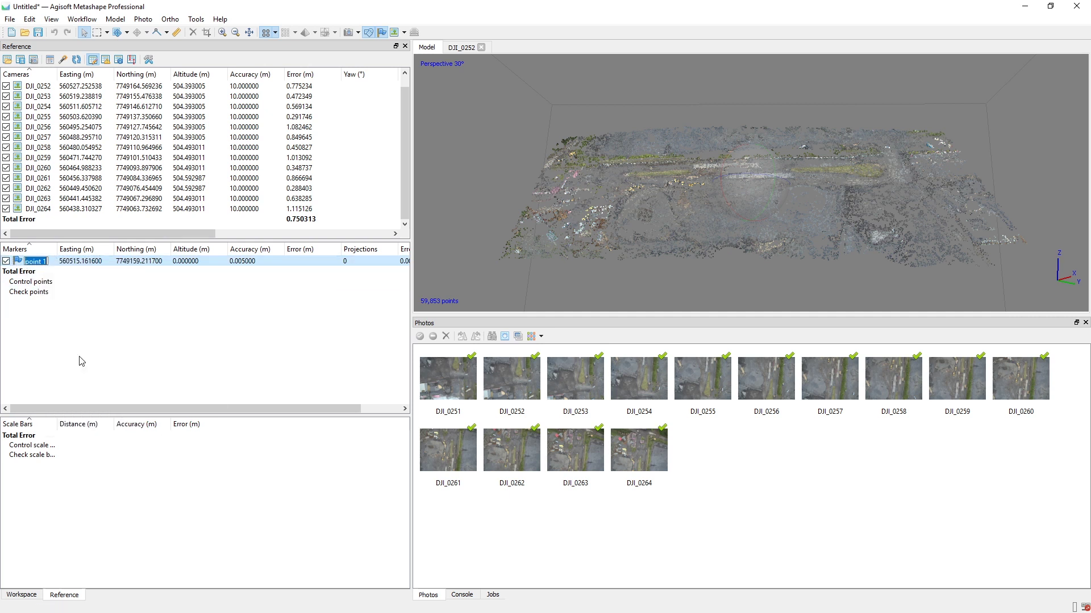
type("K ST")
key("Return")
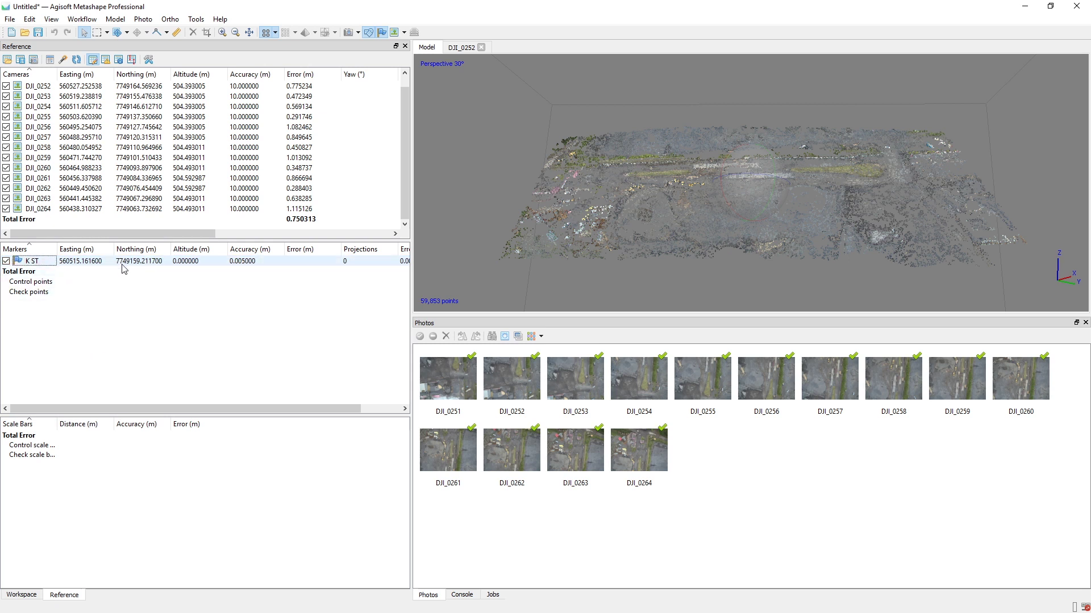
left_click(100, 307)
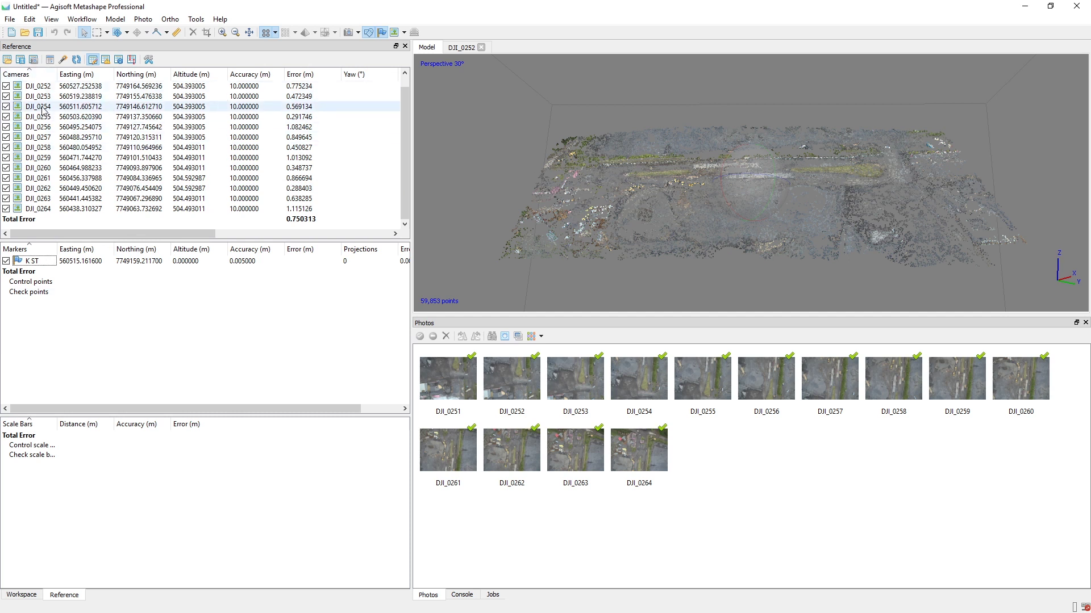
- Import markers ST K and ST M from the Markers M and K XML file
left_click(13, 21)
mouse_move(125, 113)
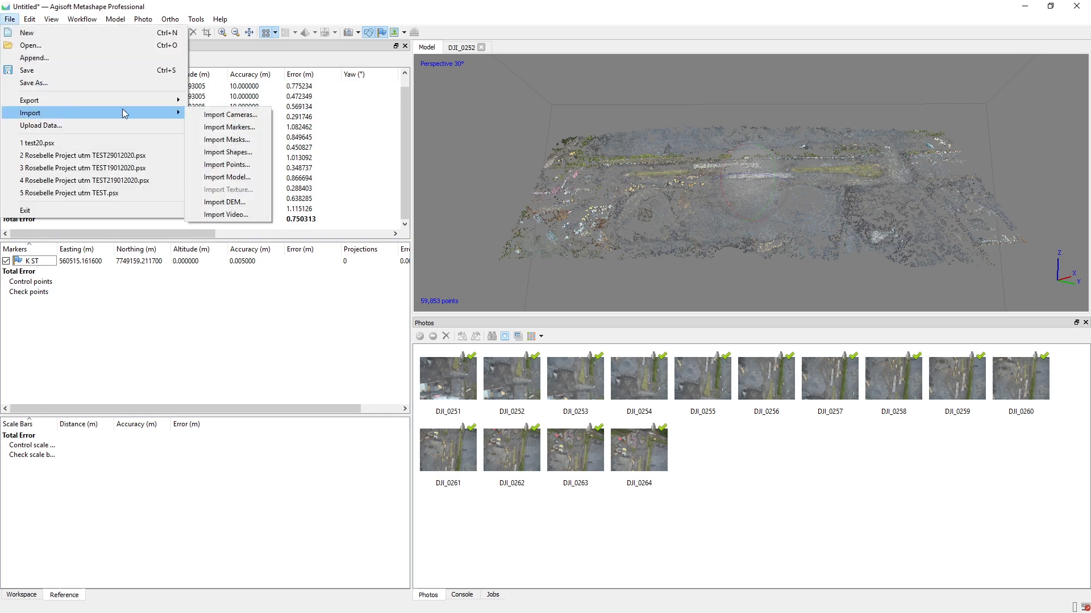
left_click(239, 127)
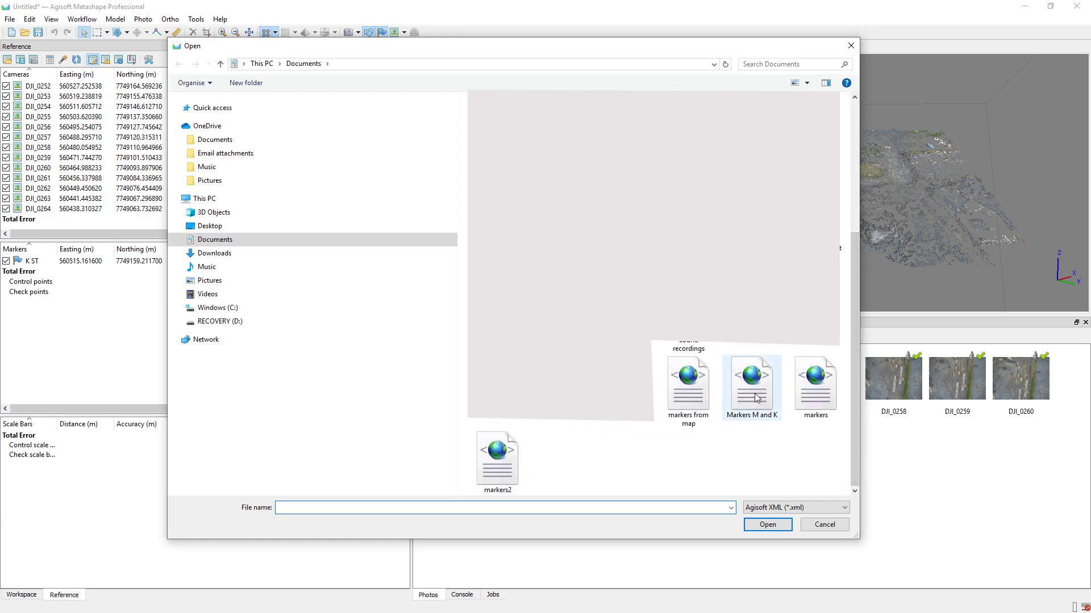
double_click(753, 392)
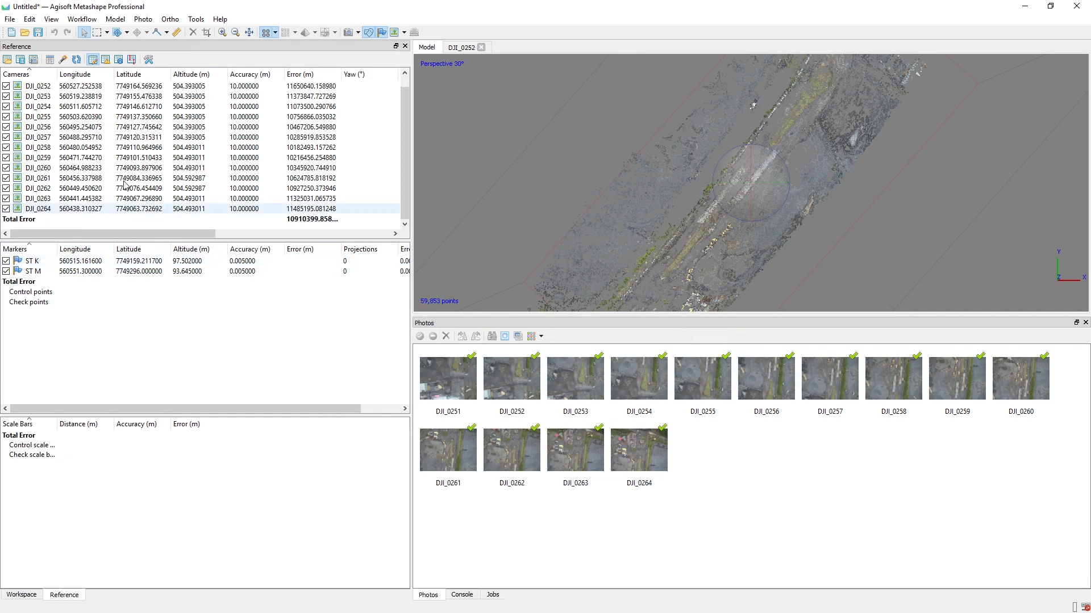
- Set the project, camera and marker references to WGS 72BE / UTM zone 40S
left_click(148, 59)
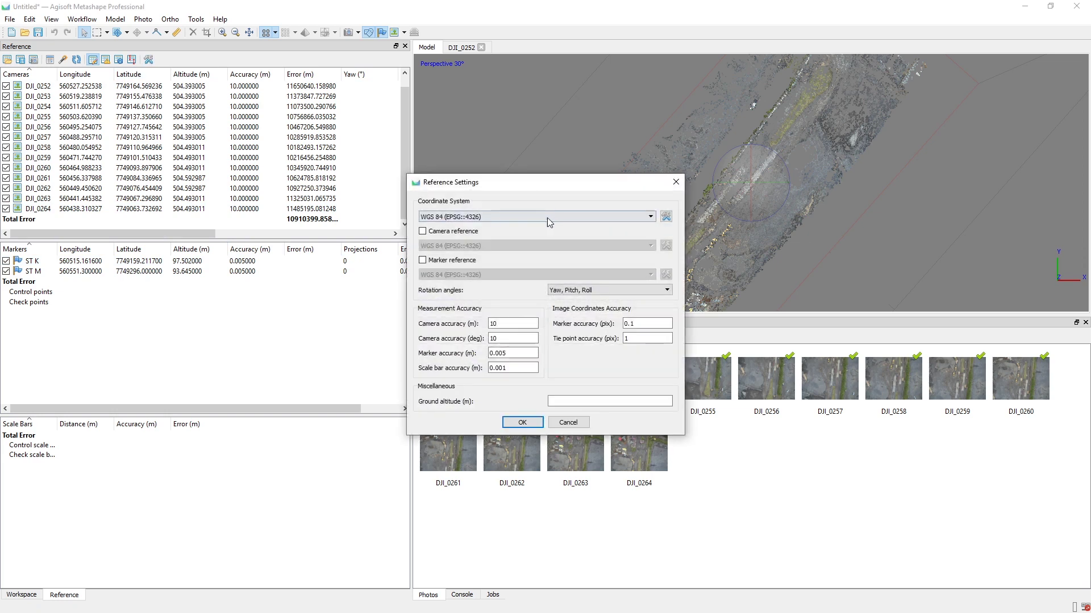
left_click(549, 217)
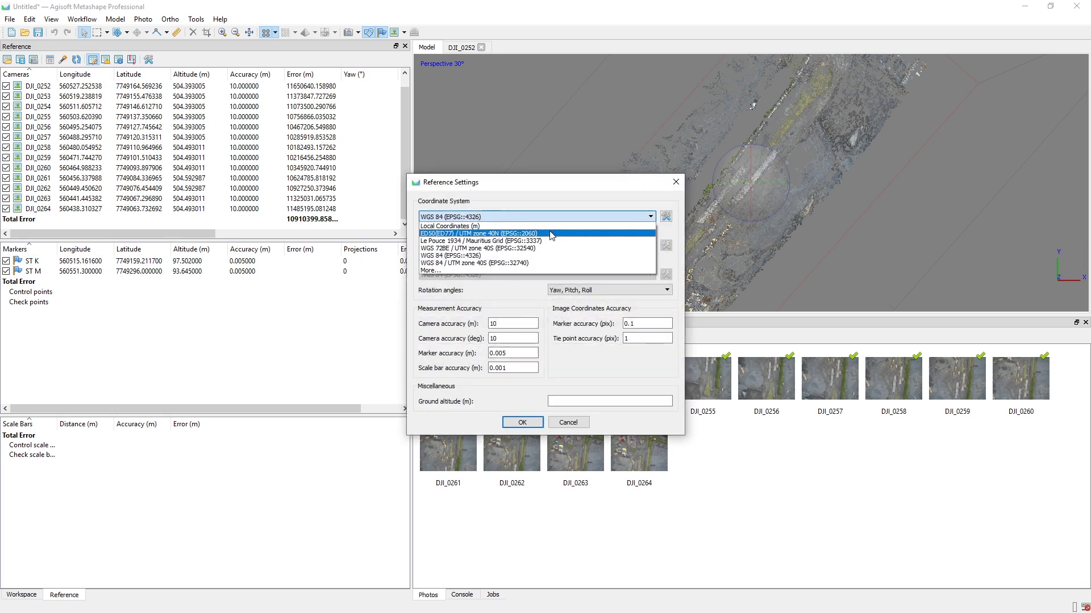
left_click(542, 250)
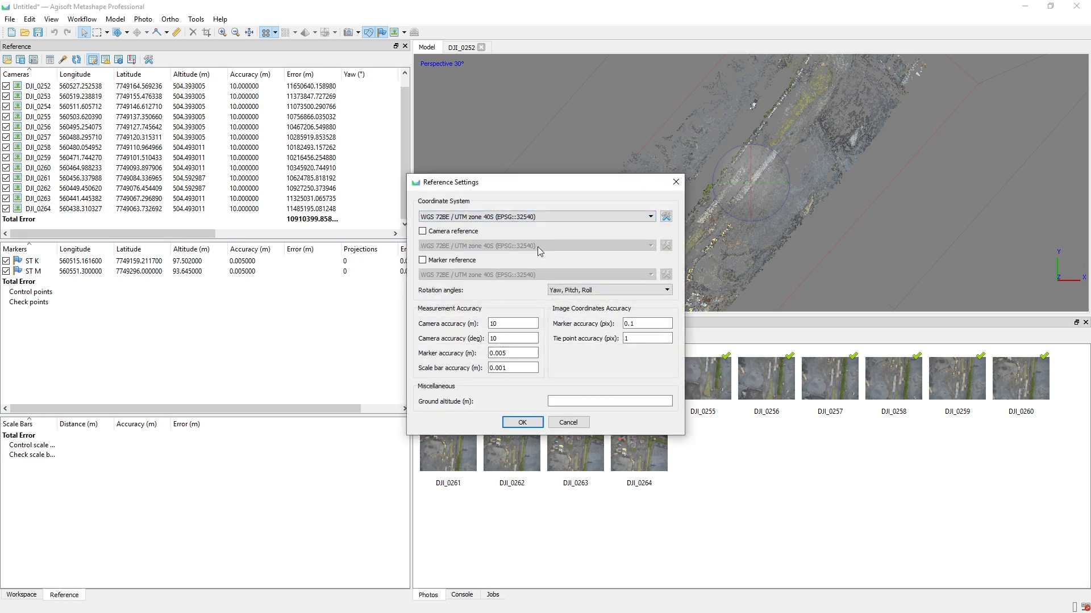
left_click(424, 231)
left_click(424, 261)
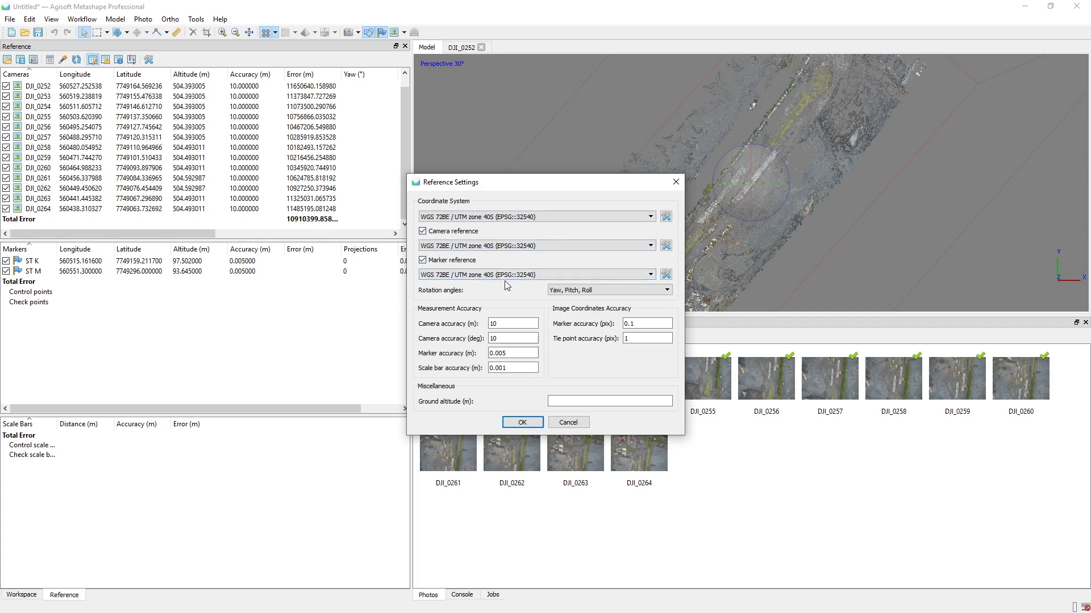
left_click(522, 423)
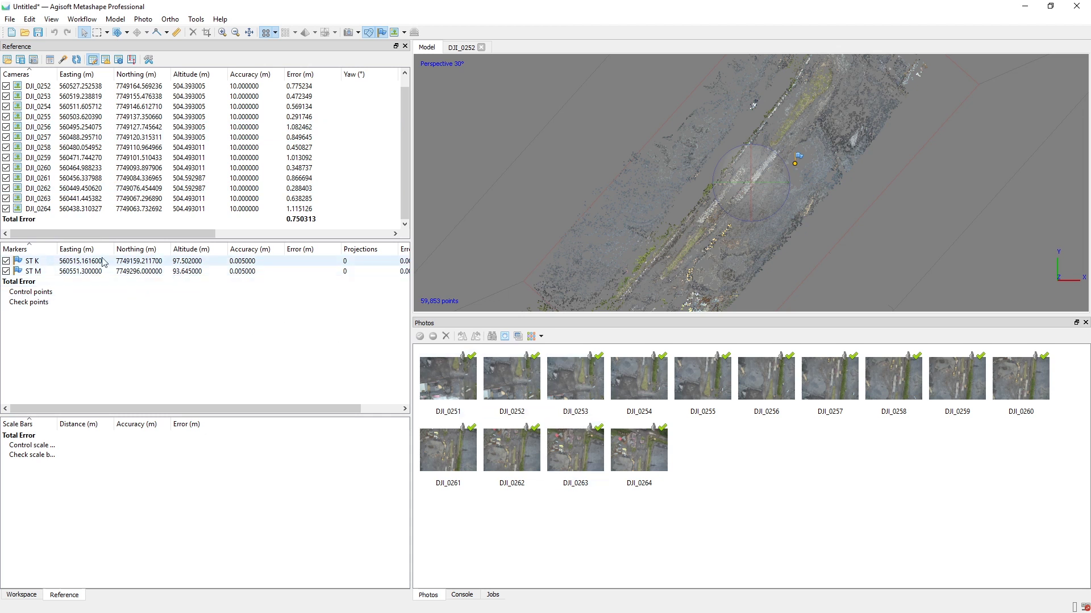
- Open photo DJI_0251 and hide its tie points
double_click(464, 384)
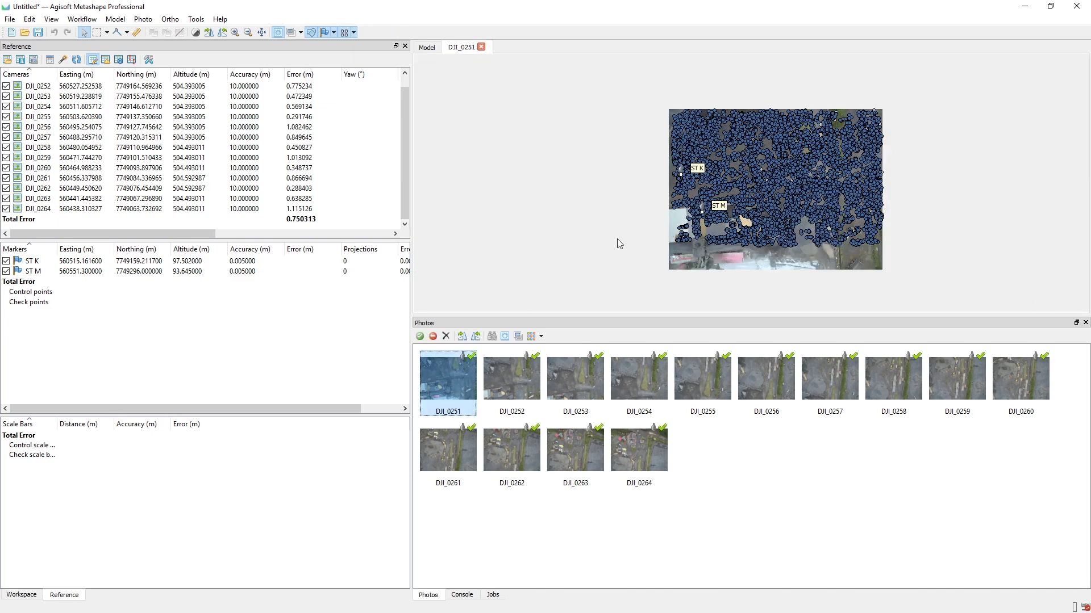
scroll(748, 222, "up", 3)
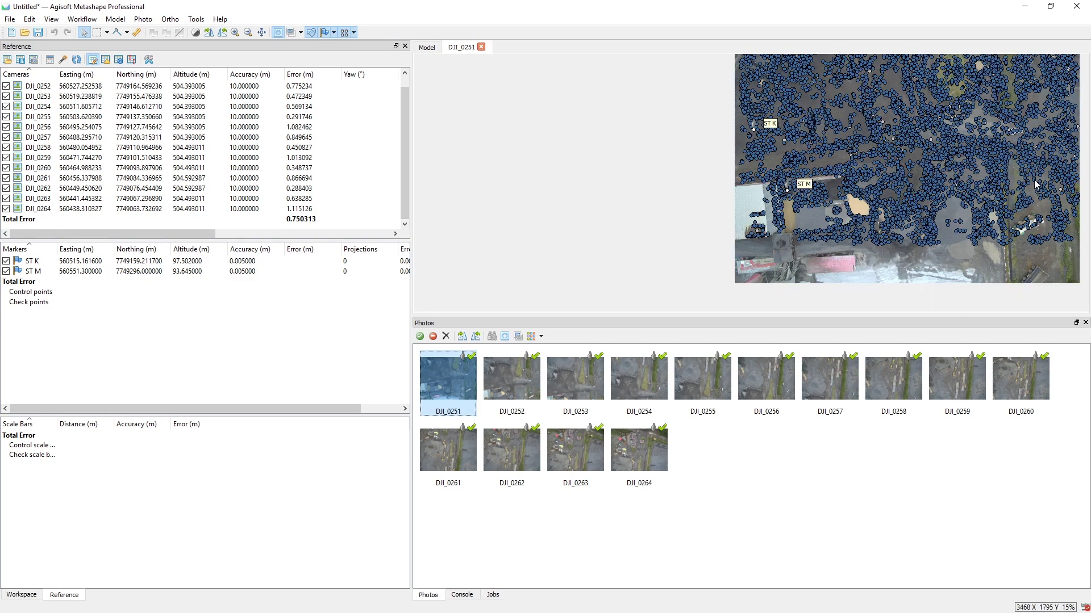
left_click(344, 33)
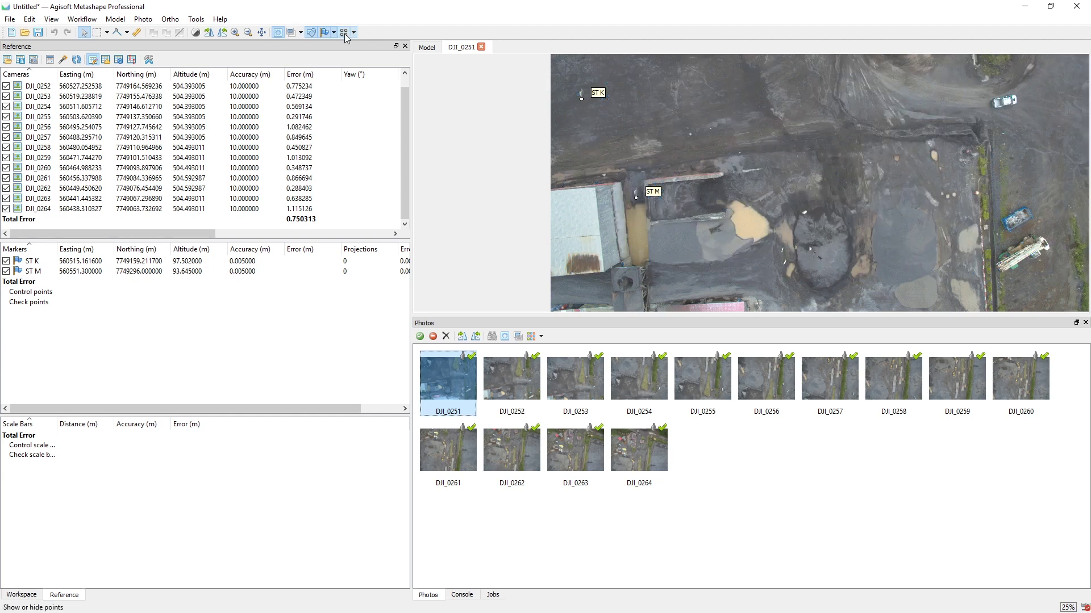
left_click(344, 33)
left_click(344, 33)
left_click(344, 33)
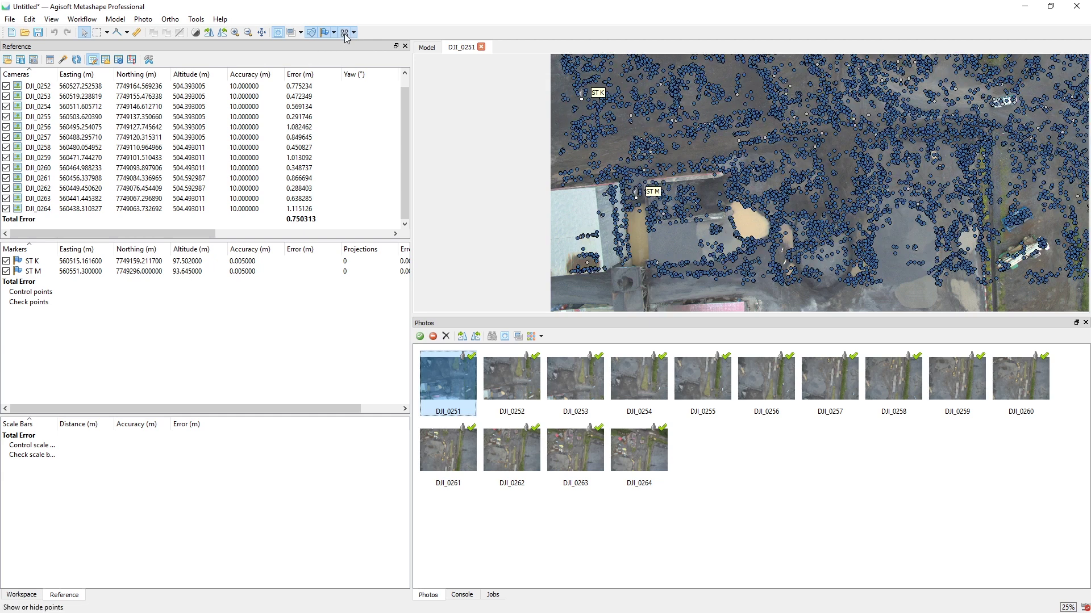
left_click(345, 33)
- Zoom onto the ground target in DJI_0251 and place marker ST K on it
scroll(769, 164, "down", 4)
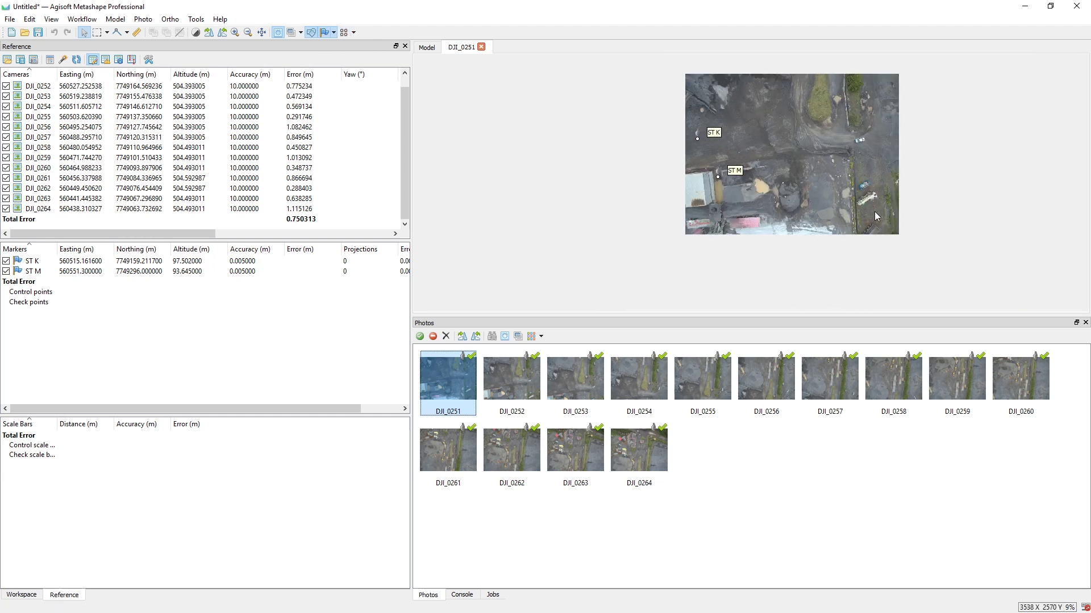
scroll(853, 97, "up", 8)
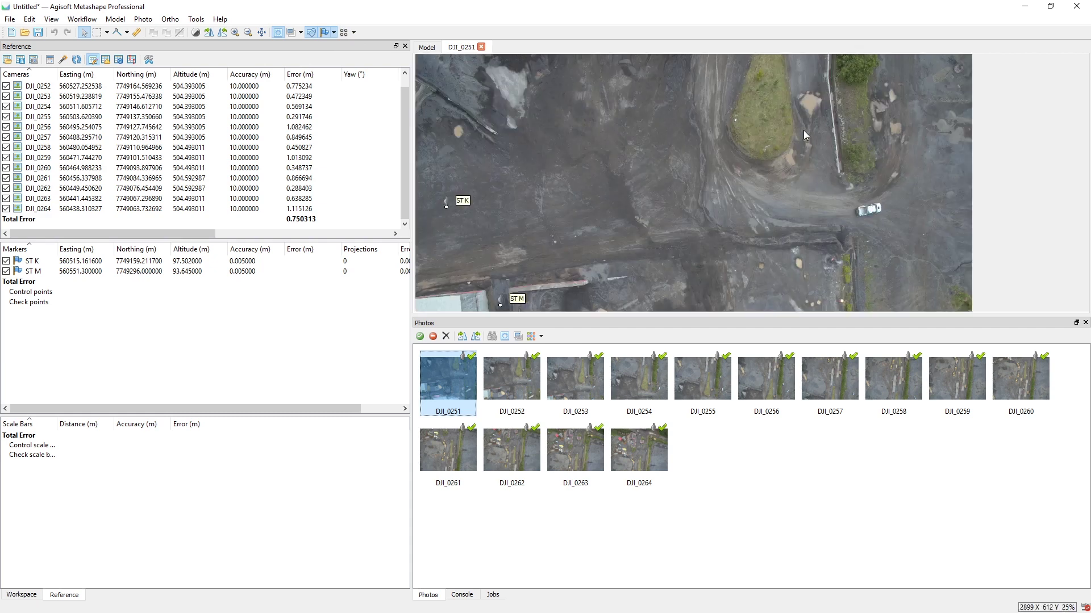
scroll(735, 76, "up", 8)
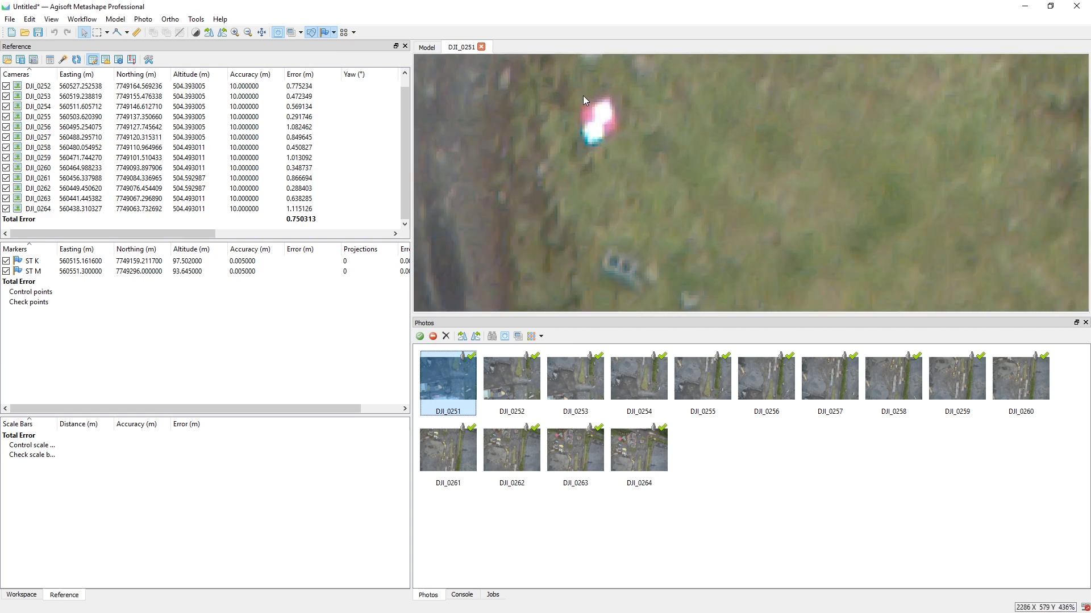
scroll(602, 117, "down", 3)
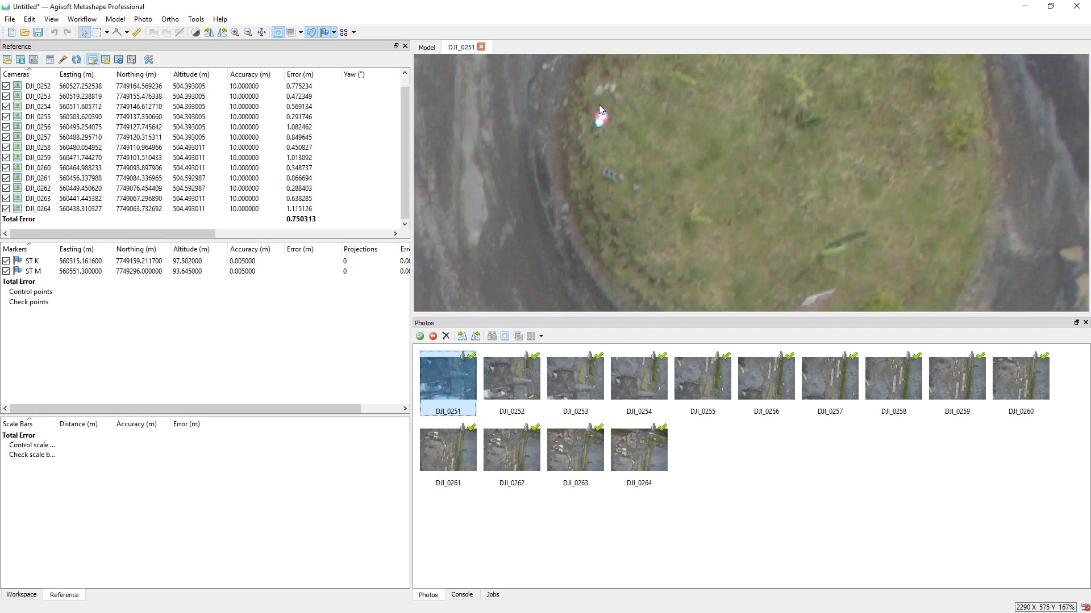
scroll(599, 105, "up", 2)
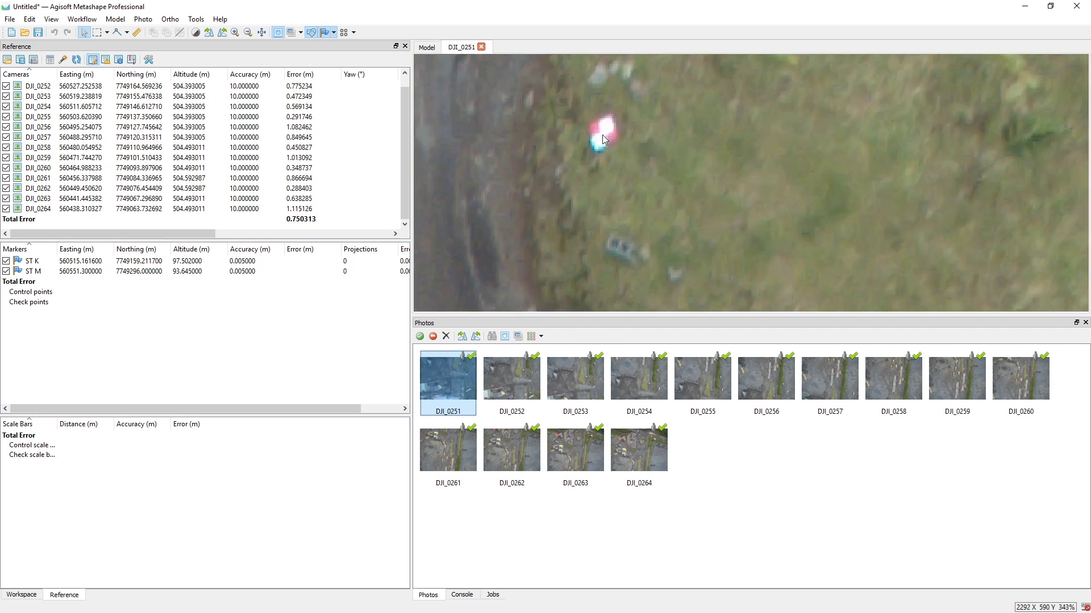
right_click(602, 134)
key("Down")
key("Down")
key("Down")
key("Up")
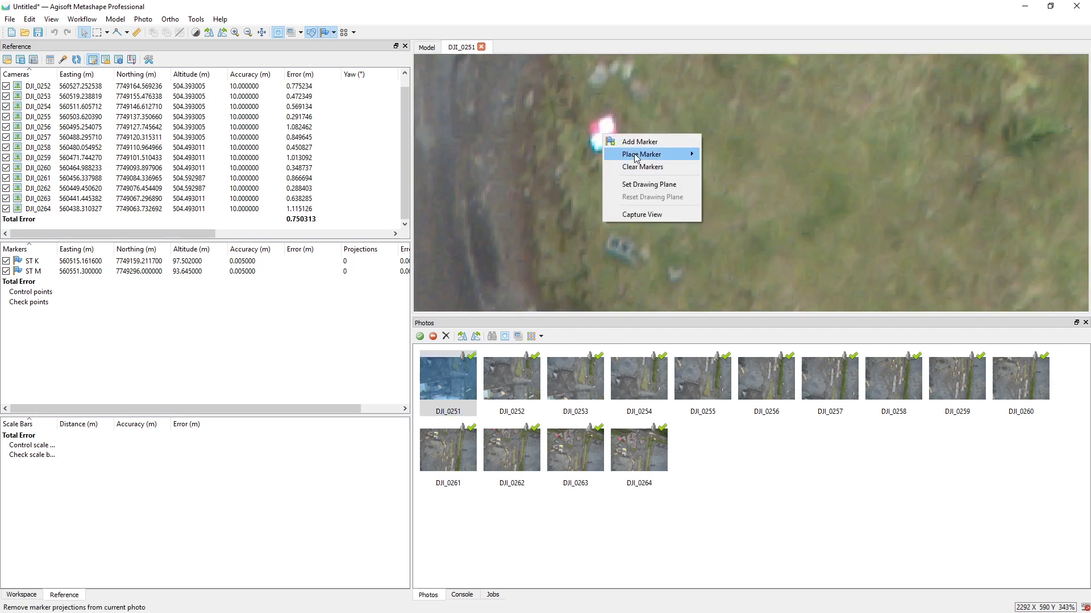
key("Right")
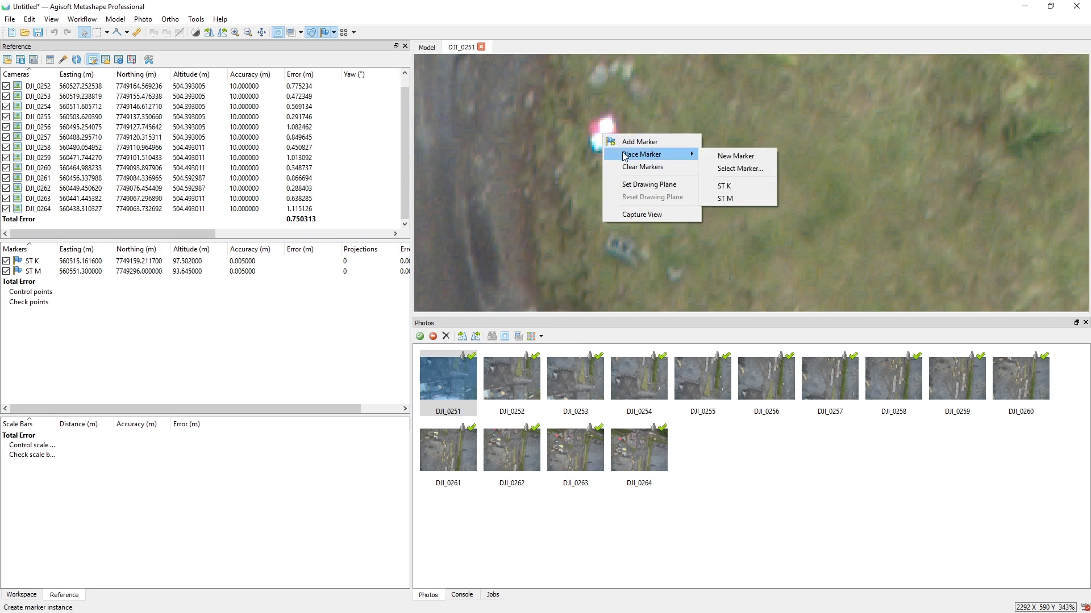
left_click(738, 186)
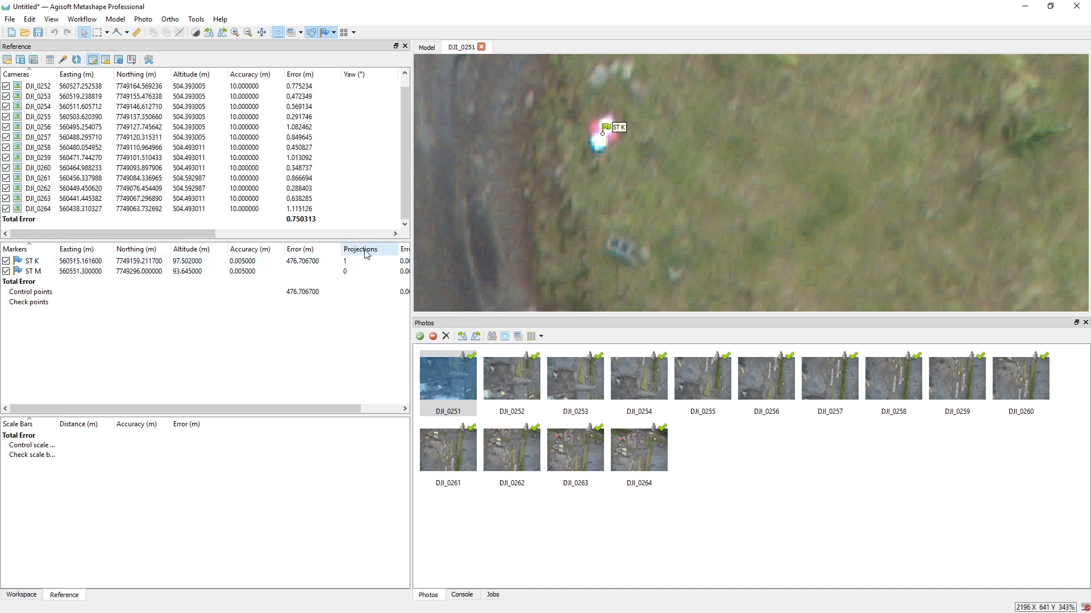
- Place ST K on the ground target in photo DJI_0252
left_click(510, 377)
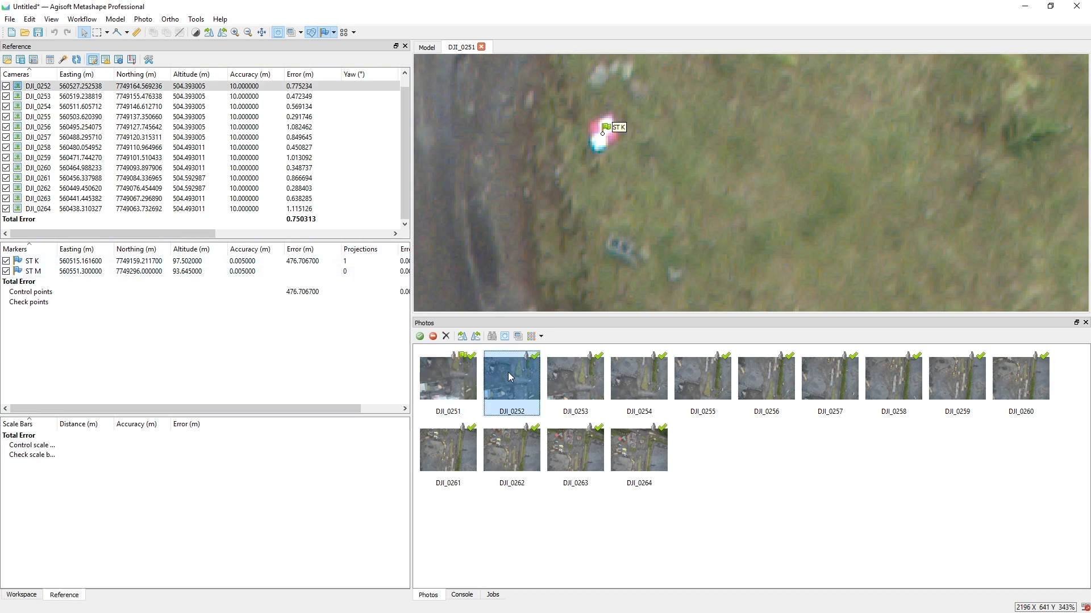
double_click(508, 372)
scroll(622, 219, "down", 5)
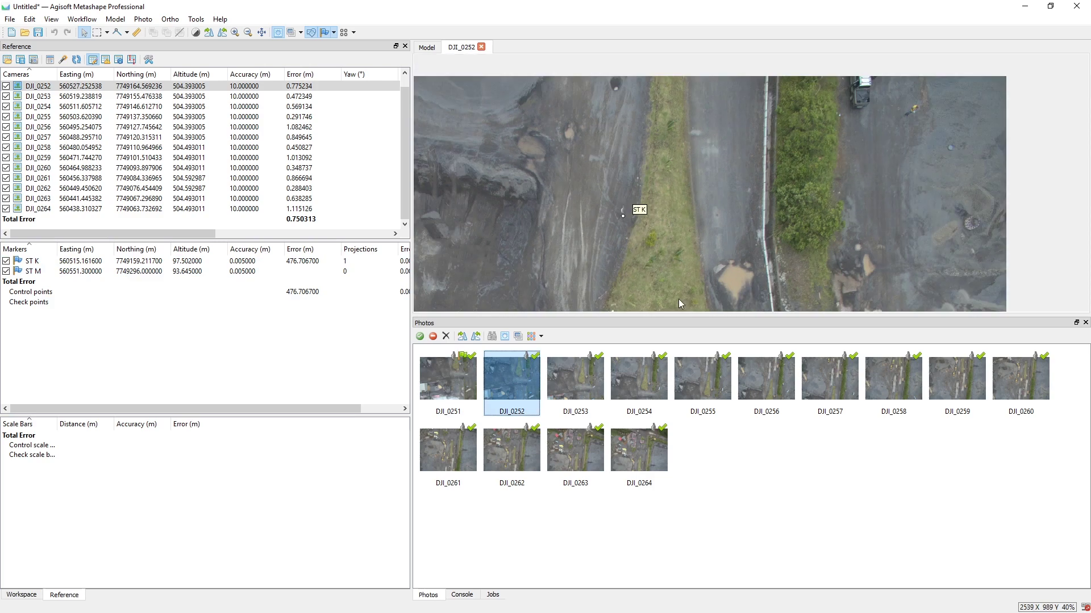
scroll(679, 302, "down", 4)
scroll(679, 255, "up", 3)
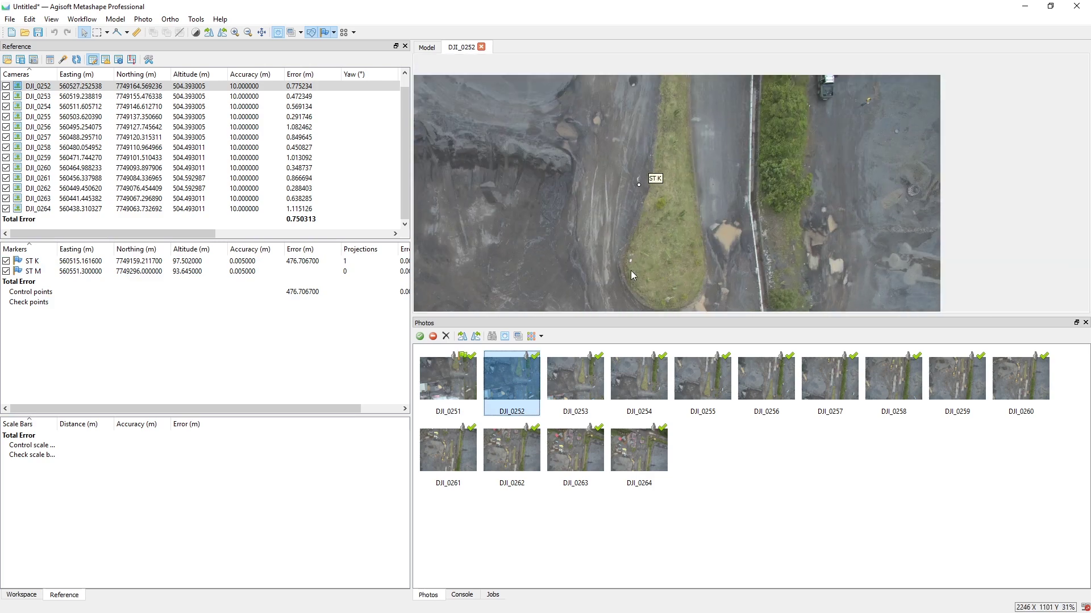
scroll(635, 185, "up", 8)
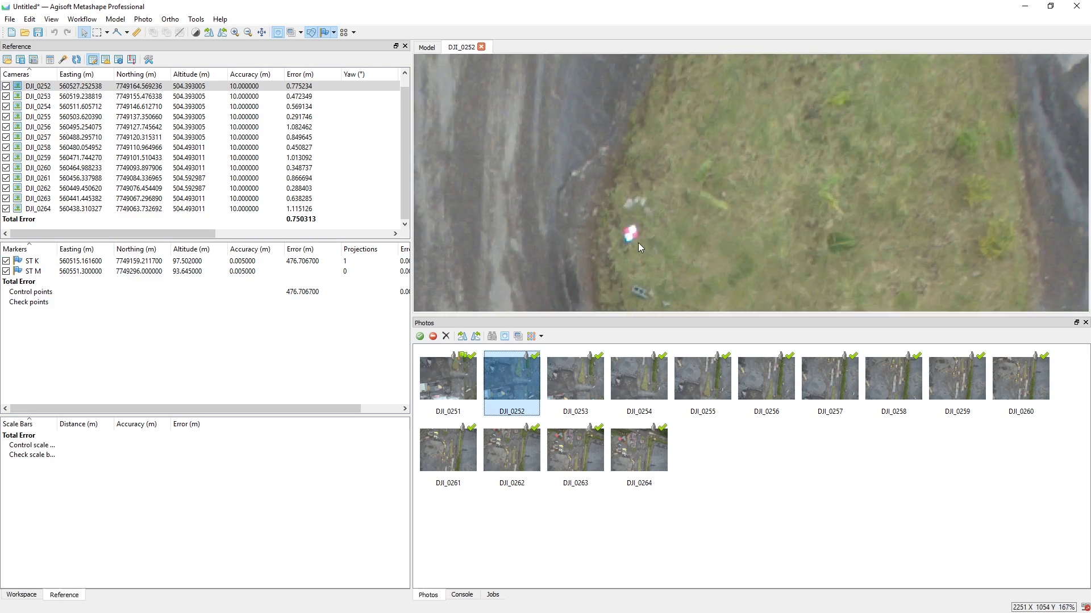
scroll(624, 225, "up", 2)
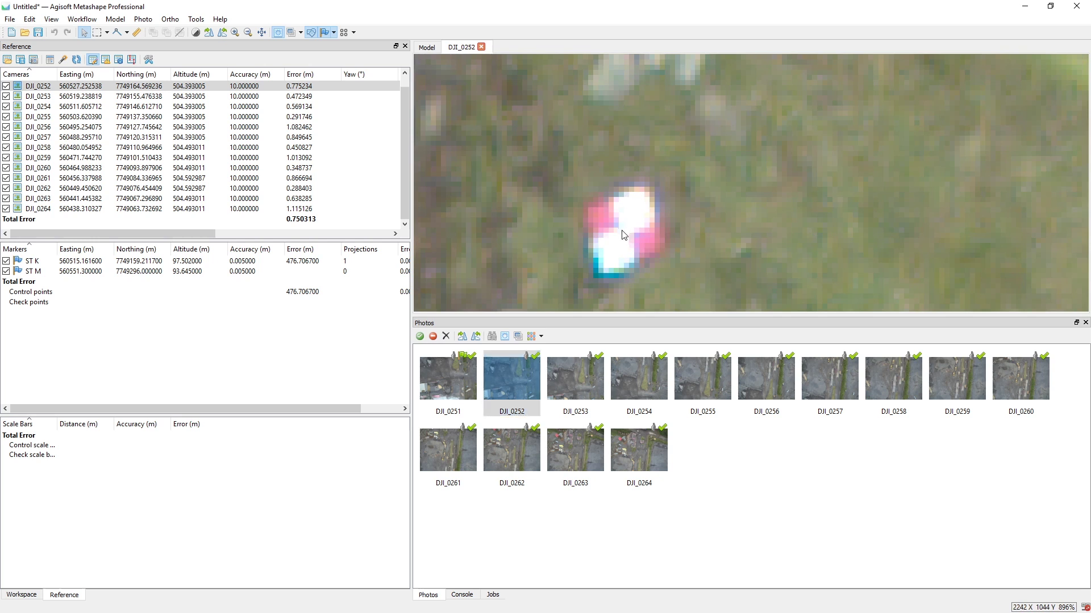
right_click(623, 232)
mouse_move(707, 250)
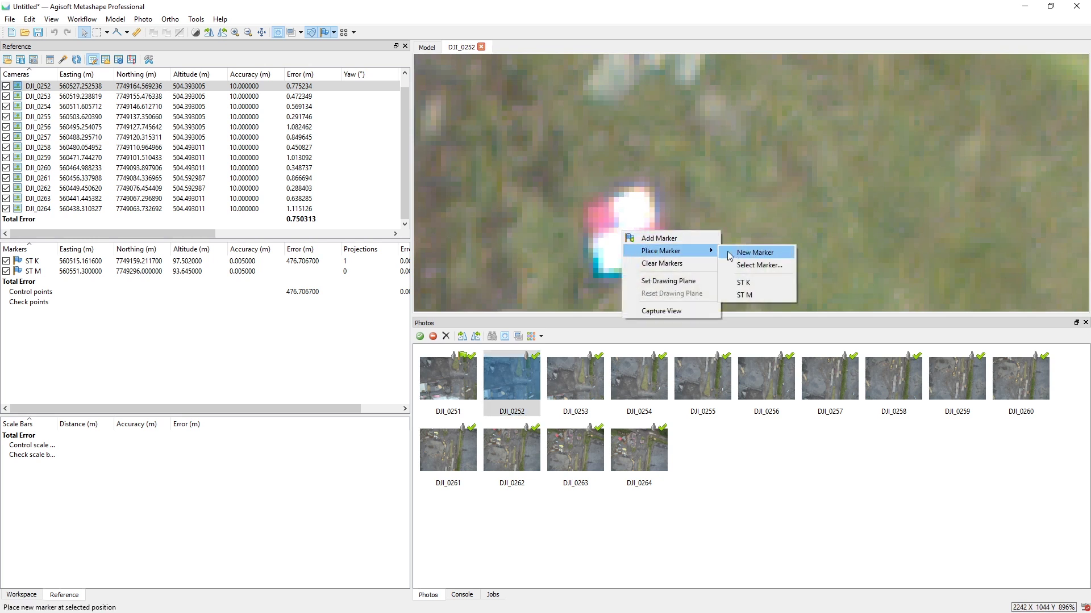
left_click(744, 282)
- Pin ST K on the targets in photos DJI_0253 and DJI_0254
double_click(571, 377)
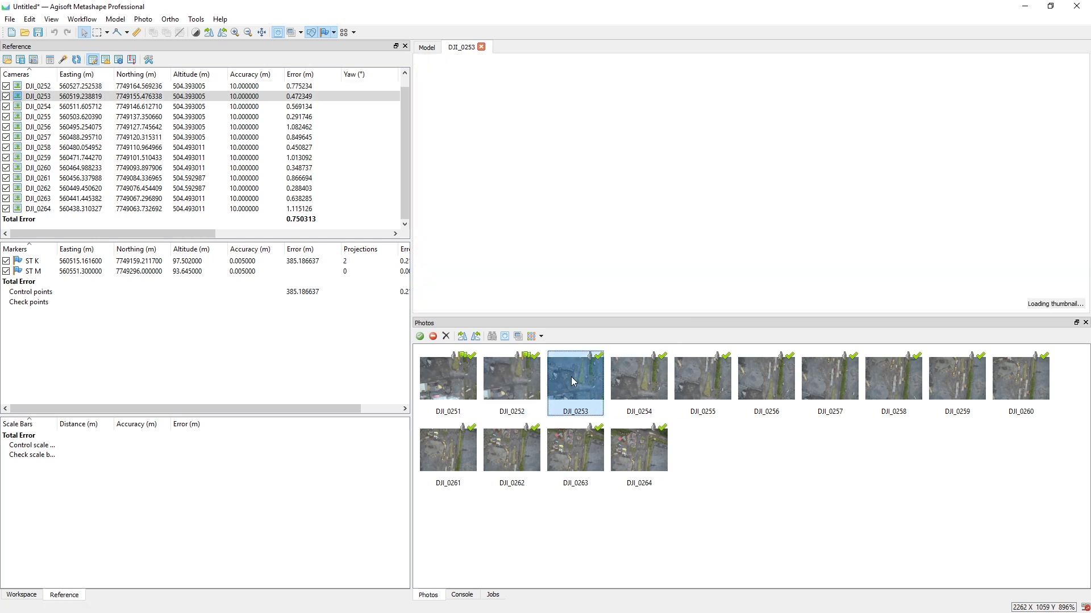
scroll(672, 228, "down", 8)
scroll(673, 288, "up", 9)
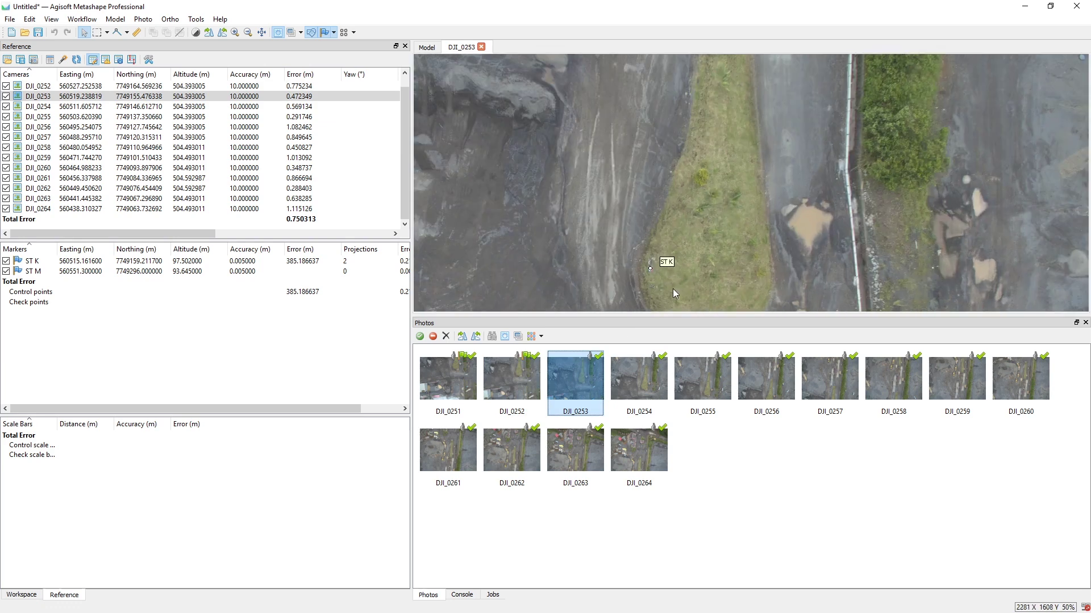
left_click(650, 223)
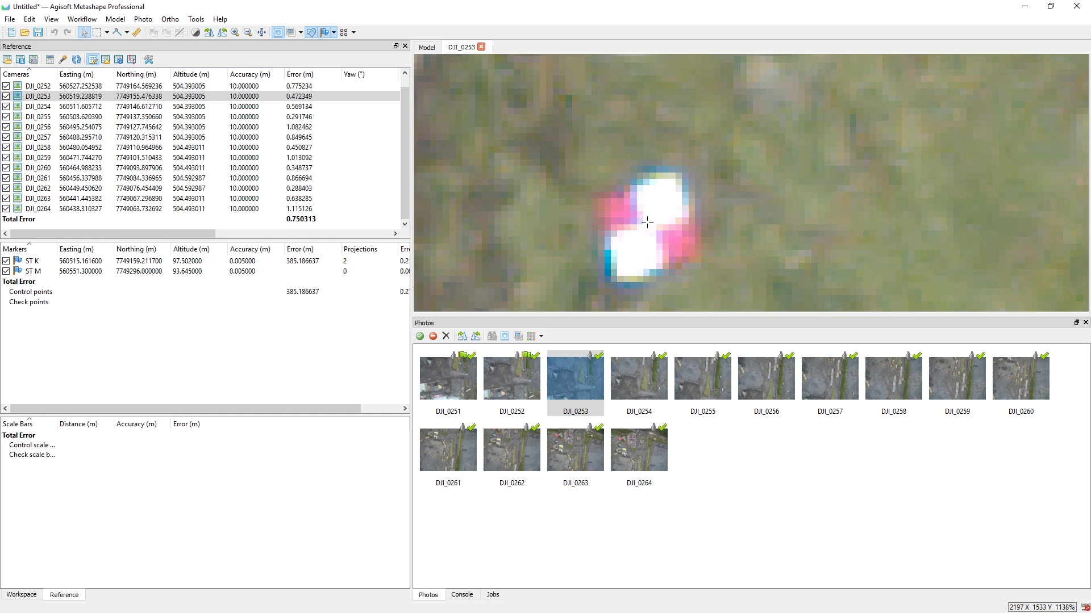
left_click(647, 222)
double_click(636, 376)
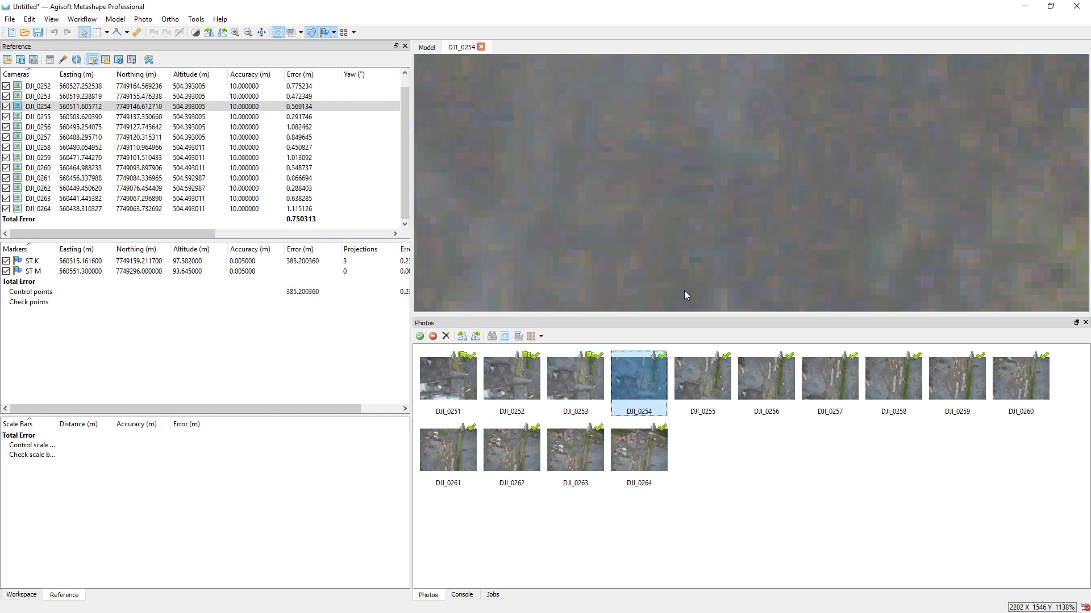
scroll(712, 248, "down", 10)
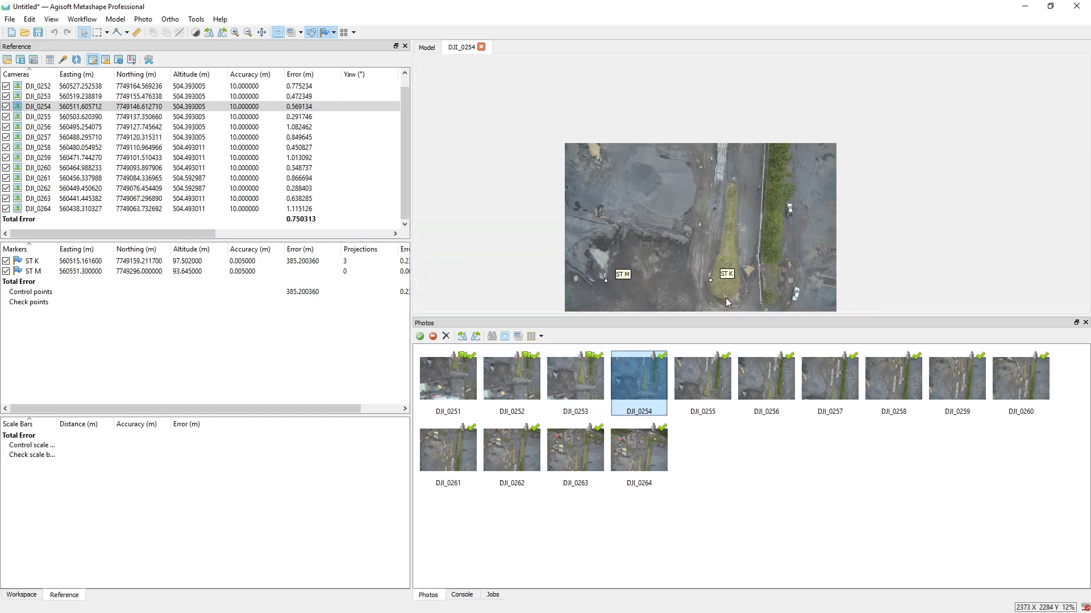
scroll(710, 281, "up", 10)
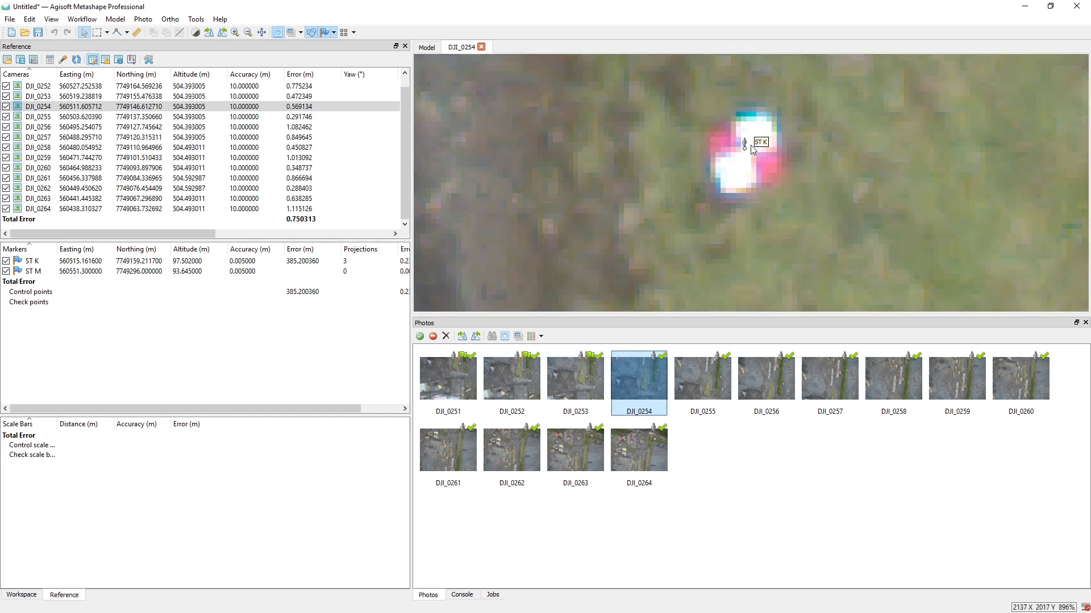
scroll(753, 148, "up", 2)
left_click_drag(734, 159, 736, 162)
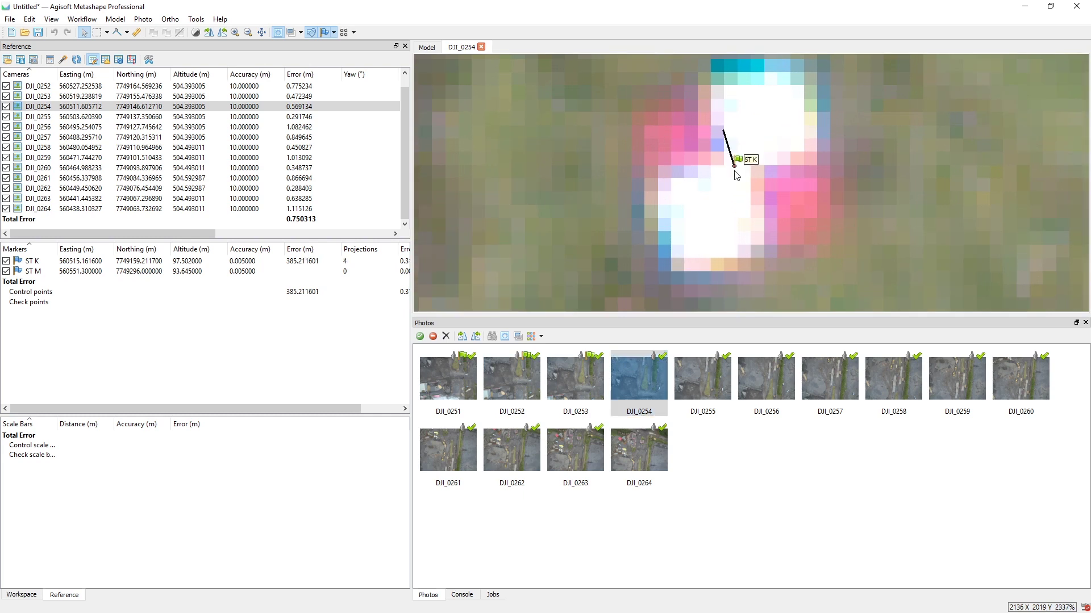
- Pin ST K on the targets in photos DJI_0255 and DJI_0256
double_click(697, 374)
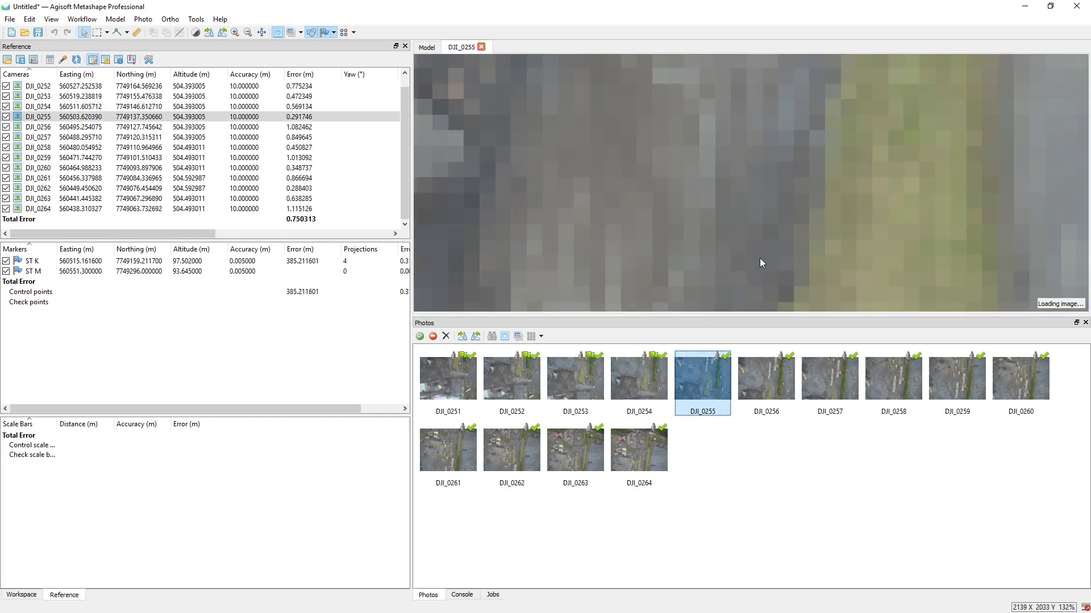
scroll(759, 258, "down", 13)
scroll(757, 250, "up", 10)
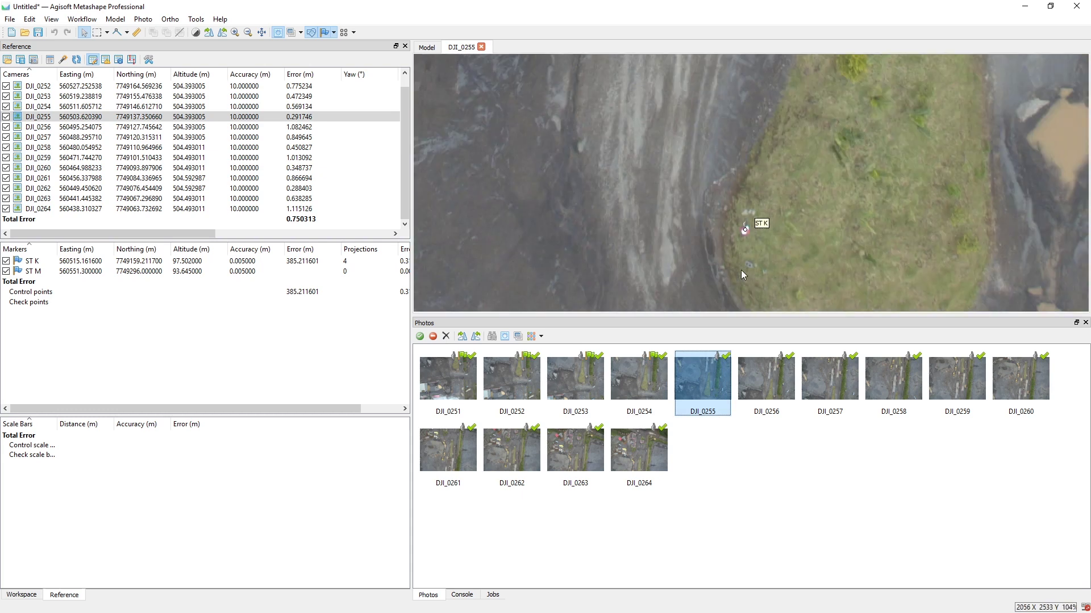
left_click(747, 221)
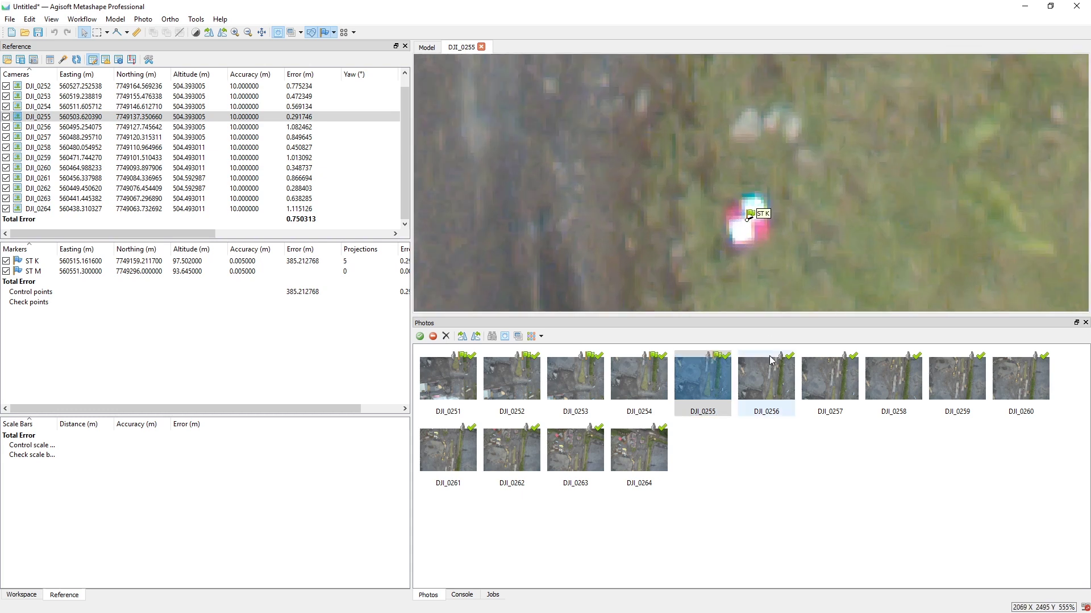
key("Page_Down")
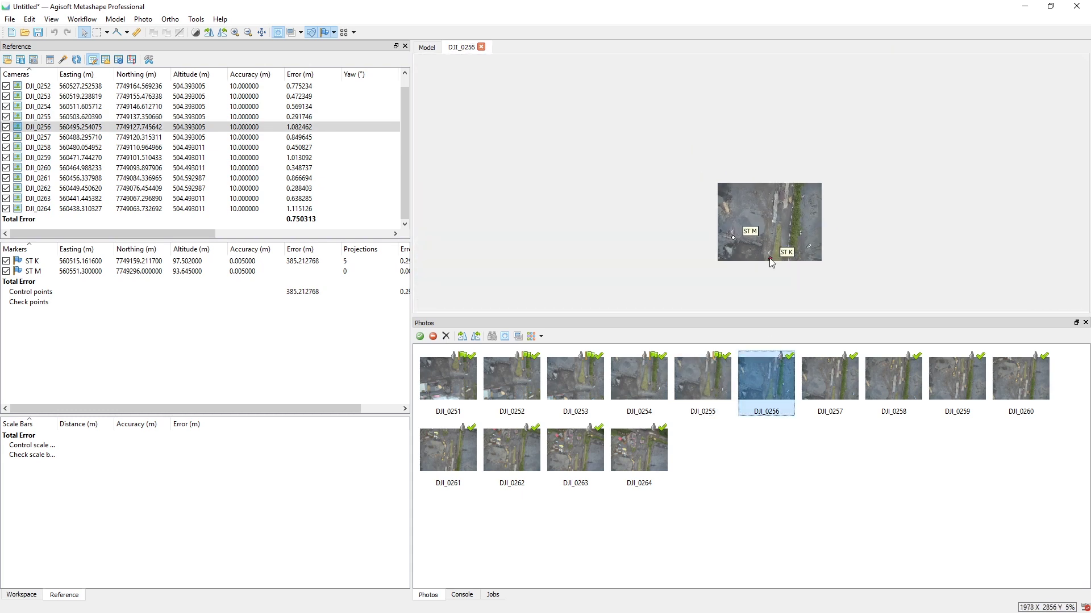
scroll(772, 247, "up", 8)
scroll(758, 217, "up", 6)
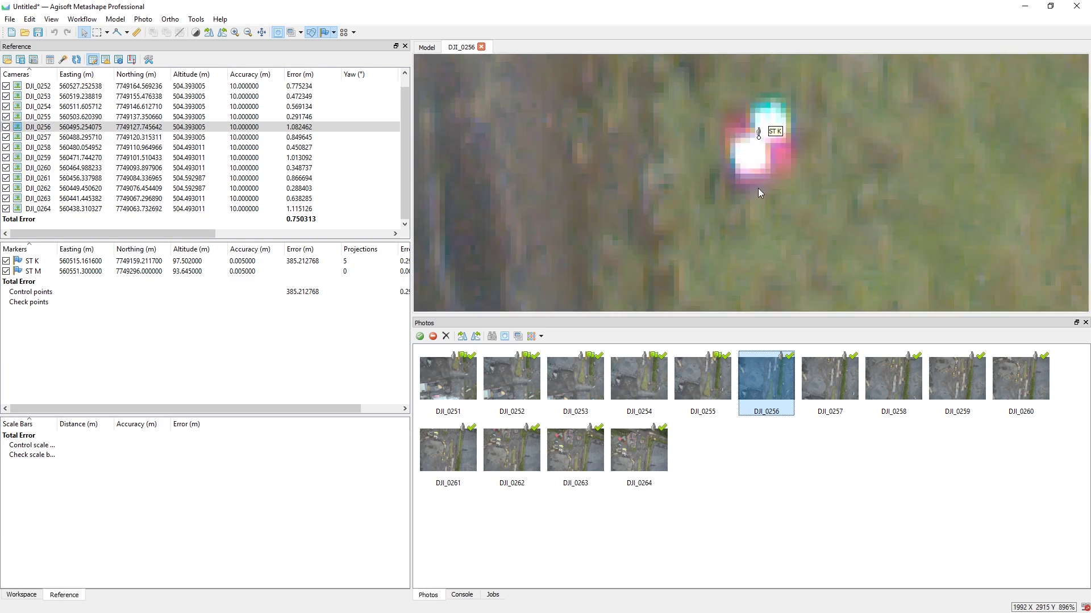
left_click(764, 97)
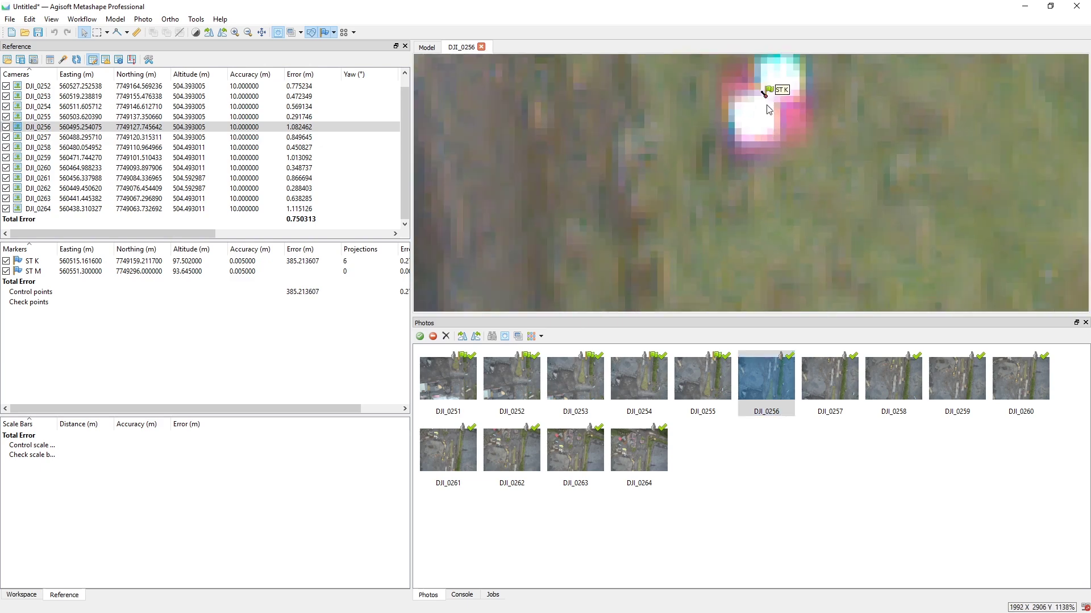
- Move on to photo DJI_0257 and zoom around to locate its target
key("Page_Down")
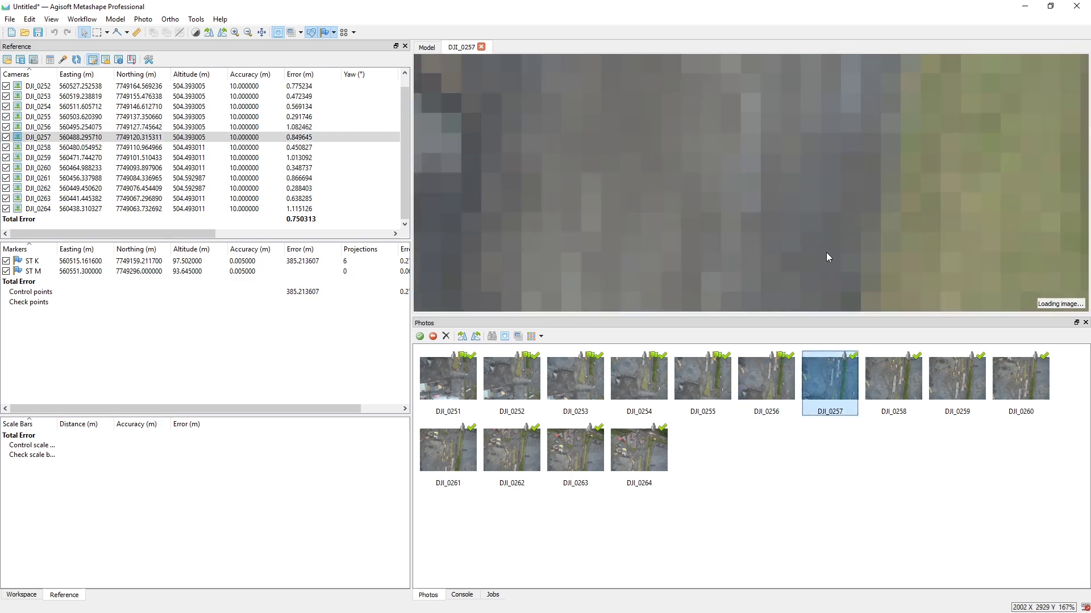
scroll(826, 252, "down", 20)
scroll(835, 241, "up", 5)
scroll(806, 273, "up", 3)
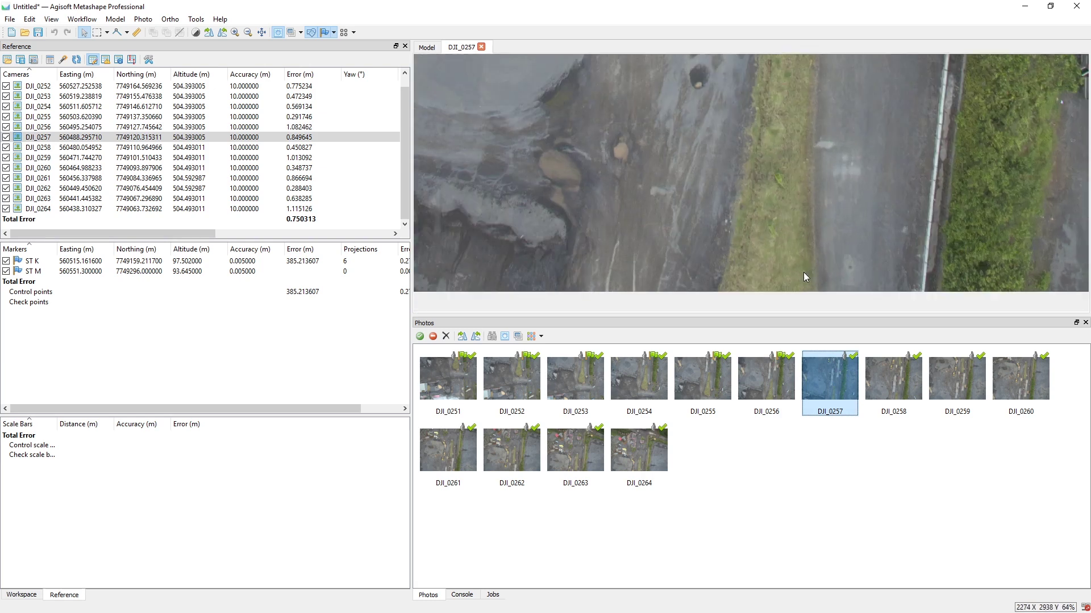
scroll(804, 273, "down", 3)
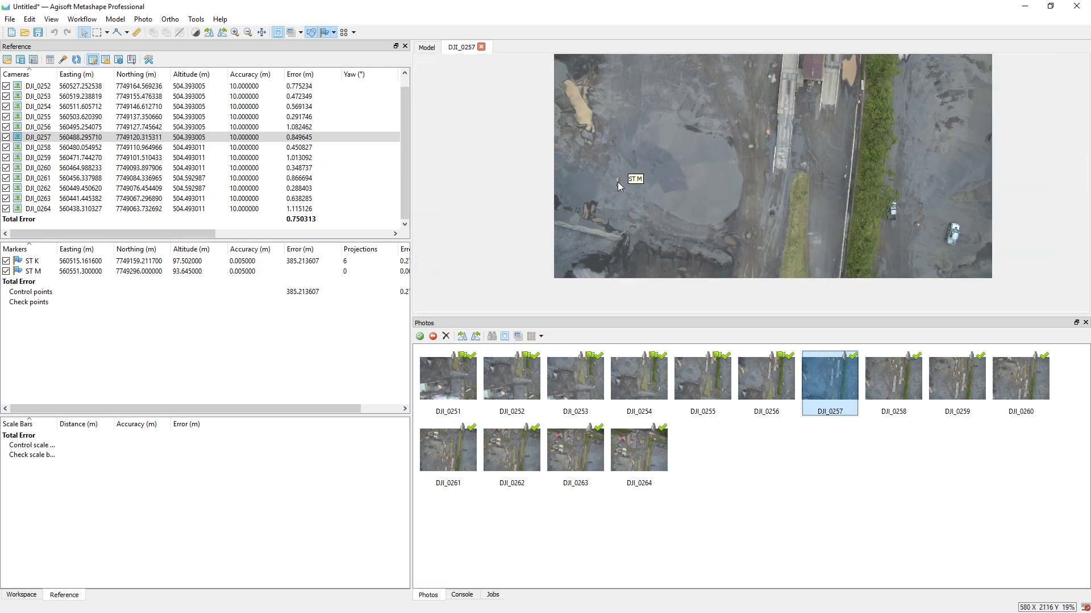
scroll(794, 181, "down", 5)
scroll(804, 148, "up", 2)
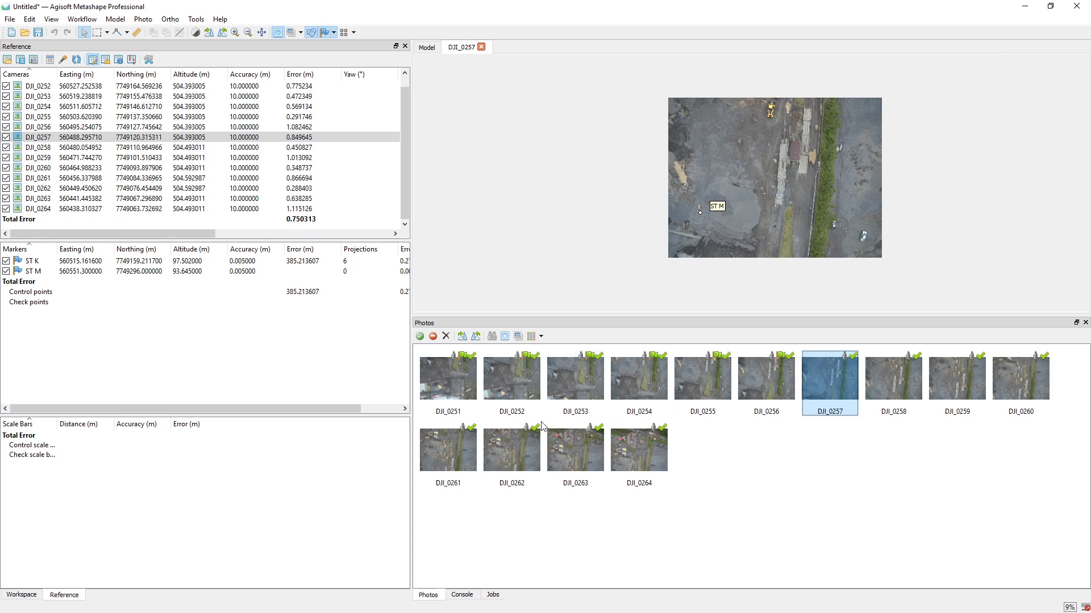
- Place marker ST M on the target in photos DJI_0264 and DJI_0263
double_click(642, 457)
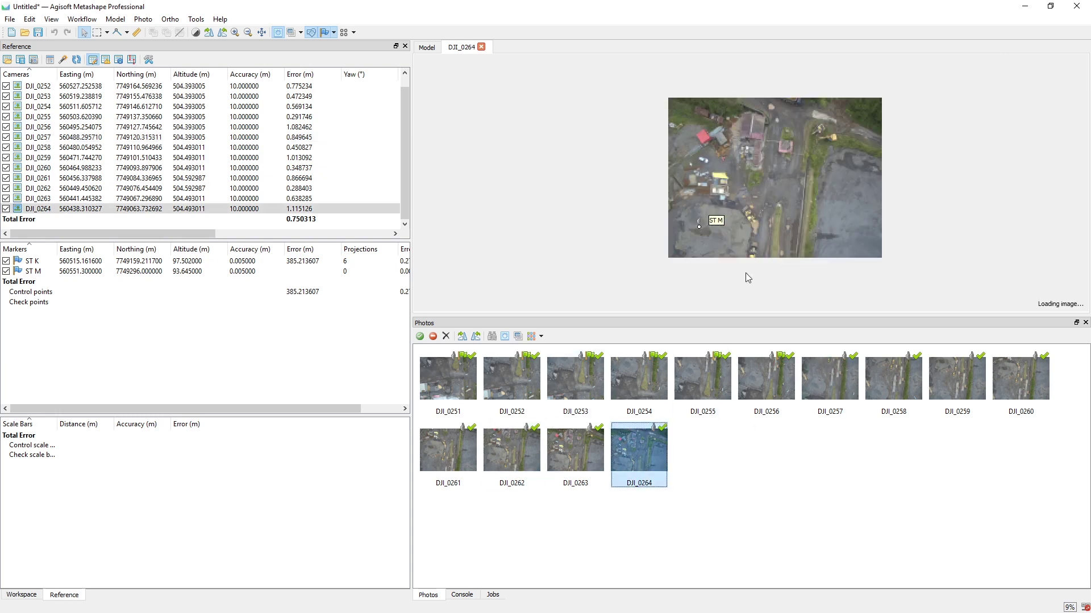
scroll(795, 182, "up", 5)
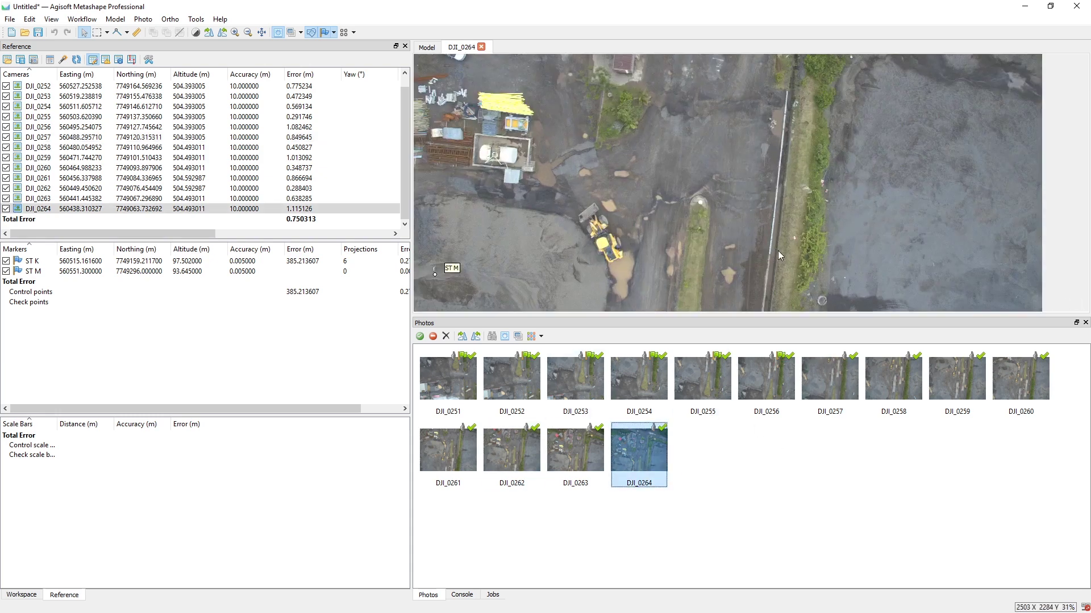
scroll(778, 250, "up", 10)
right_click(776, 203)
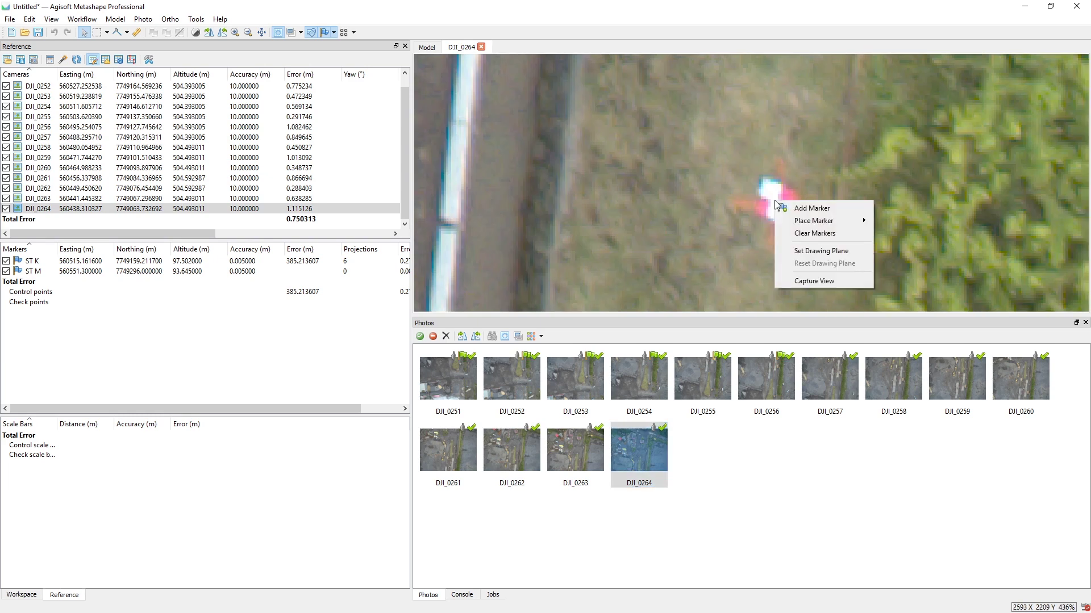
mouse_move(840, 221)
left_click(895, 265)
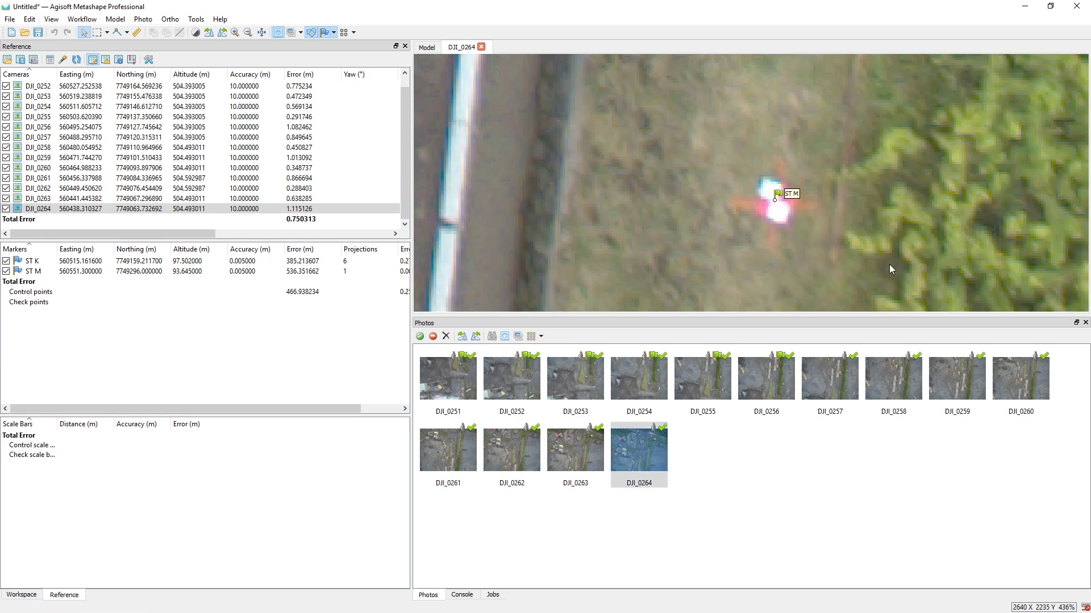
double_click(596, 454)
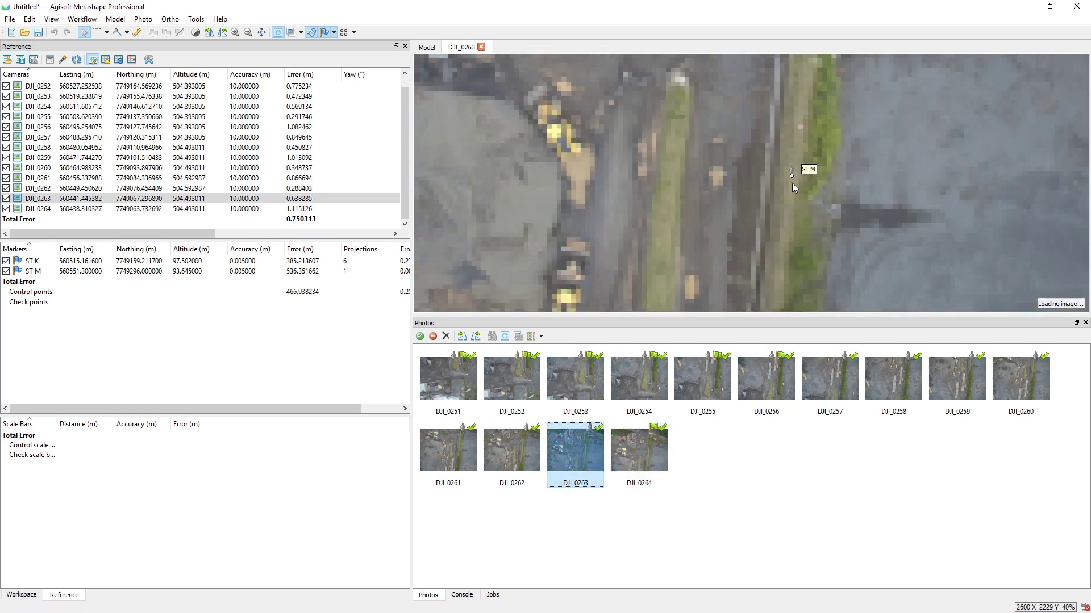
scroll(795, 179, "up", 10)
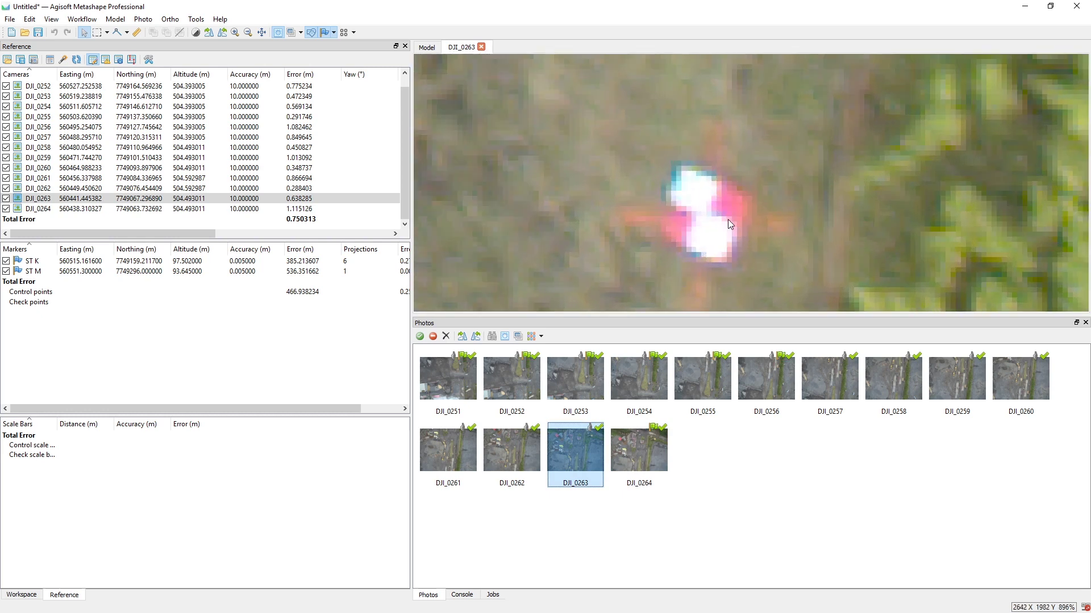
right_click(703, 221)
mouse_move(750, 236)
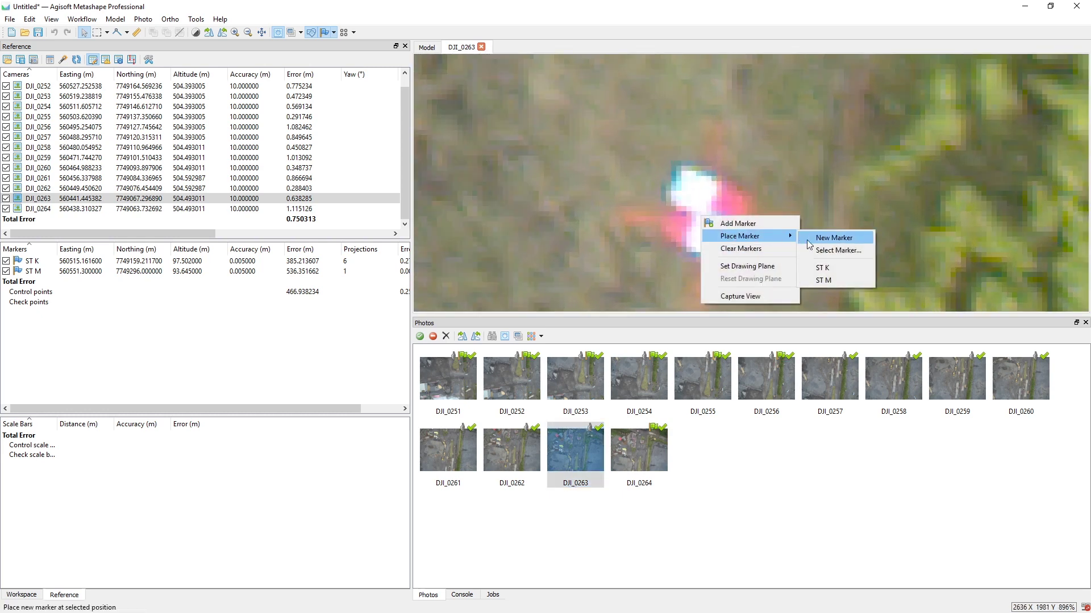
left_click(823, 280)
- Pin ST M onto the target centre in photos DJI_0262 and DJI_0261
double_click(506, 458)
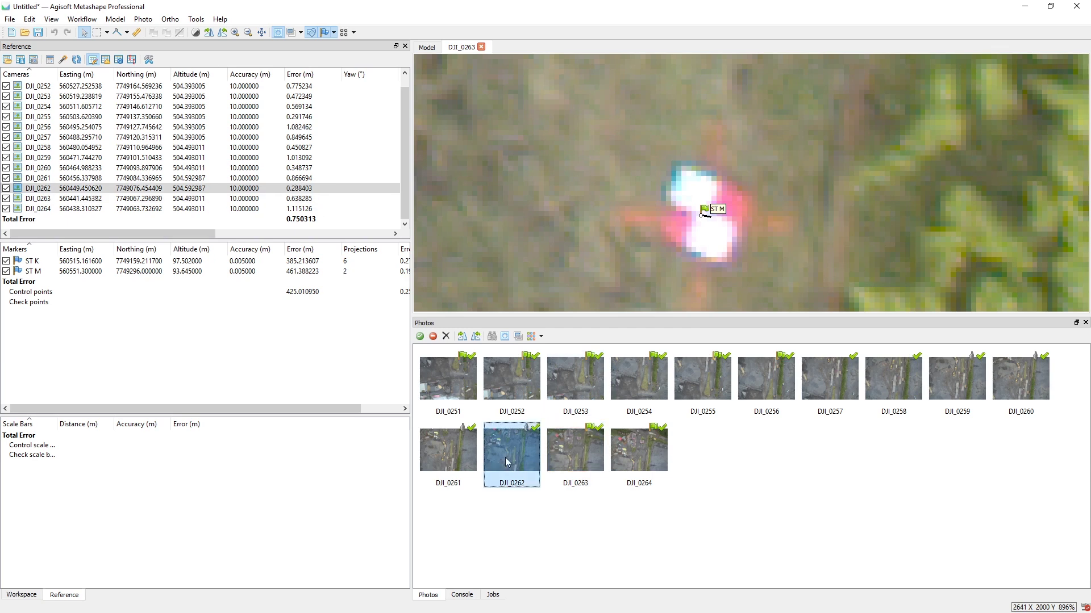
scroll(687, 134, "down", 4)
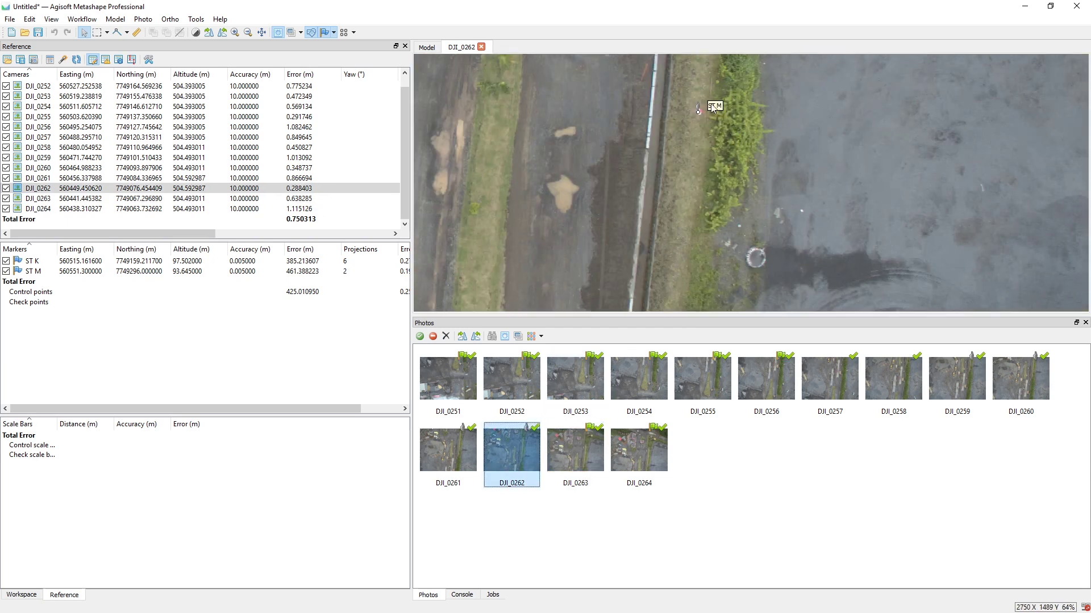
scroll(686, 134, "up", 3)
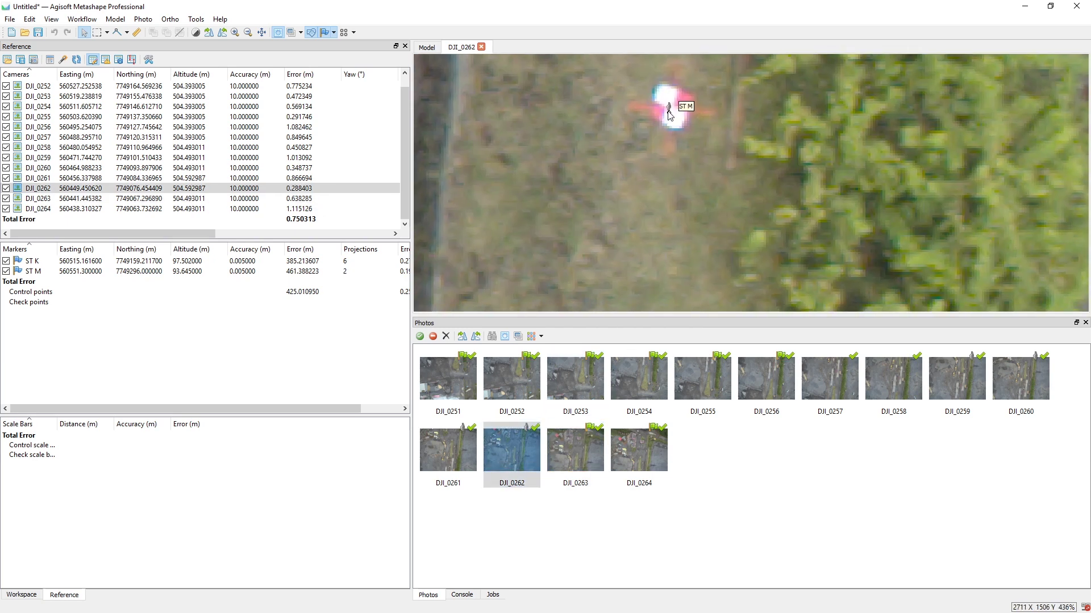
left_click_drag(669, 108, 671, 106)
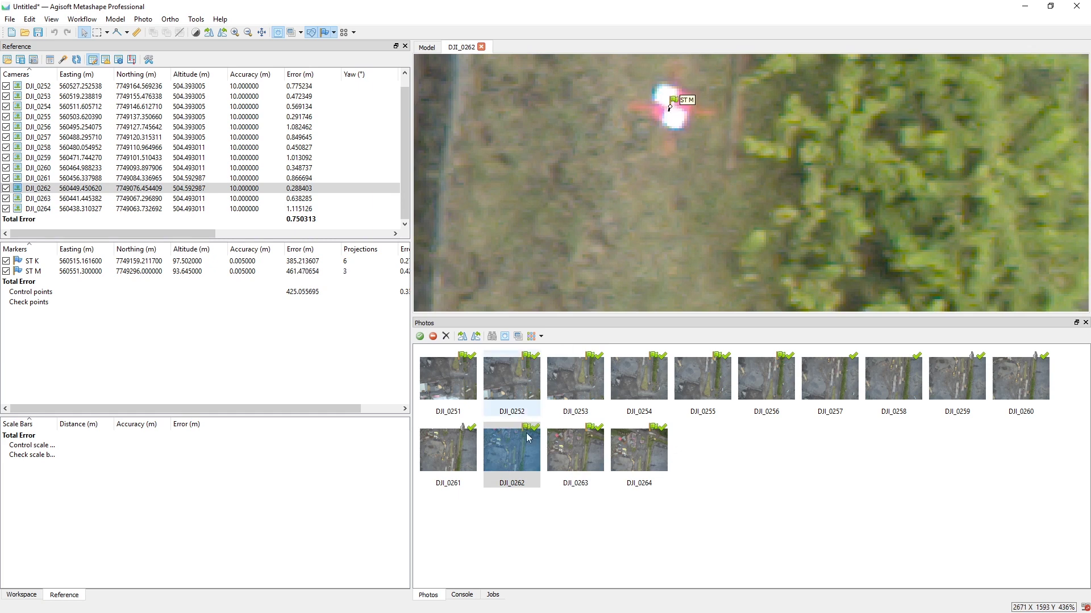
key("Page_Up")
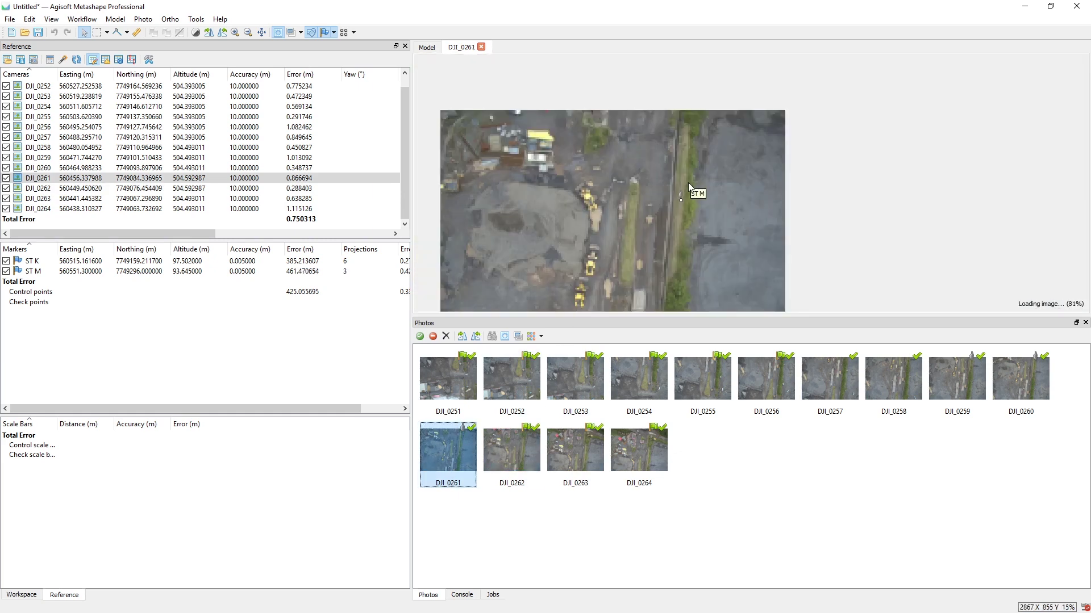
scroll(659, 237, "up", 5)
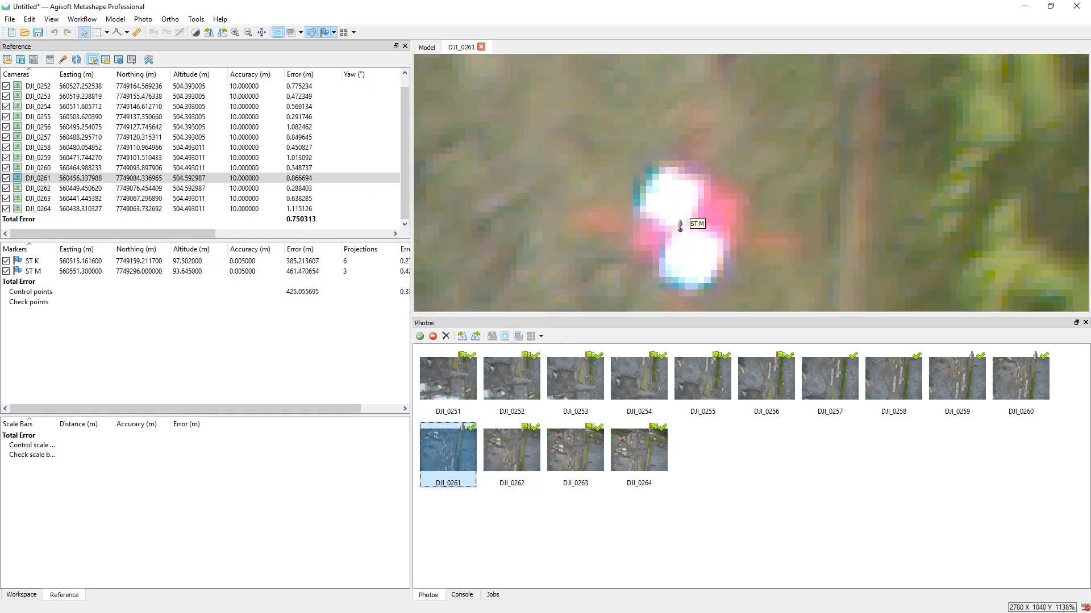
left_click_drag(680, 226, 681, 225)
- Pin ST M onto the target centre in photos DJI_0260 and DJI_0259
double_click(1034, 383)
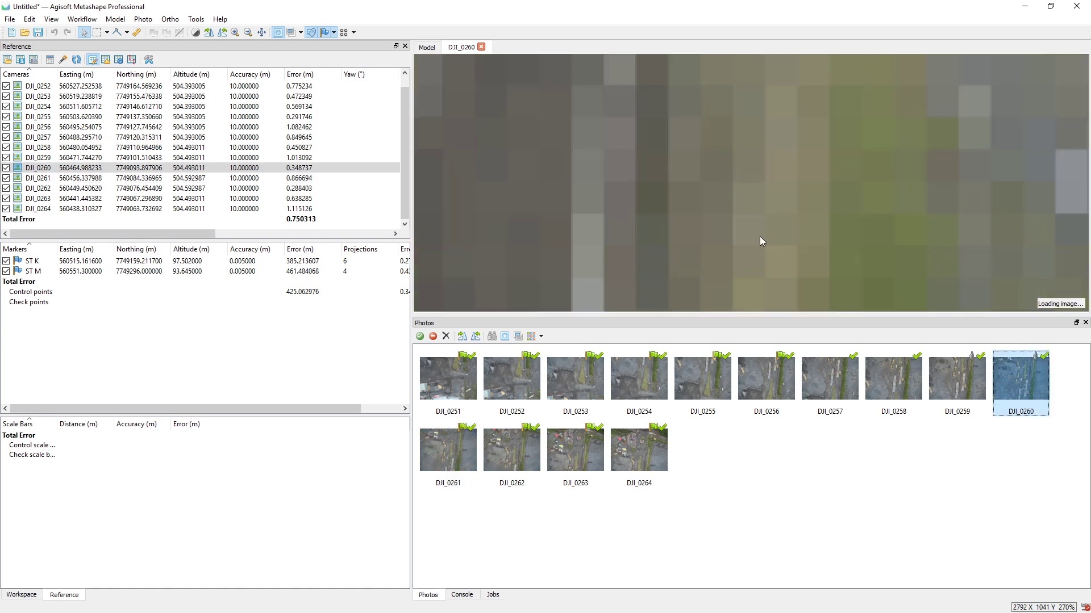
scroll(738, 179, "up", 4)
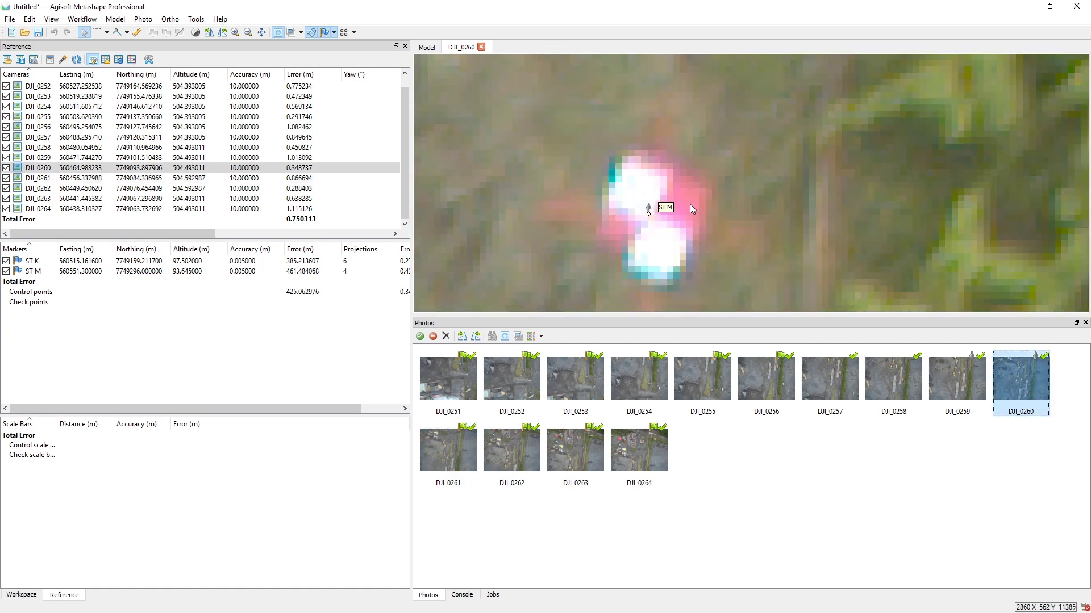
scroll(690, 203, "up", 1)
left_click_drag(623, 218, 624, 225)
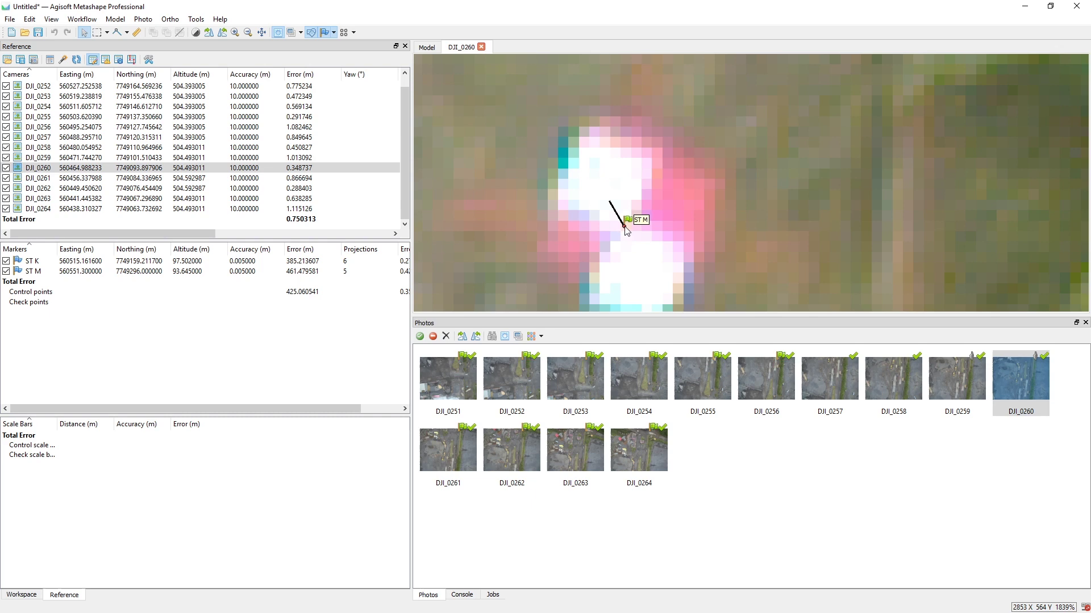
double_click(973, 380)
scroll(738, 247, "down", 12)
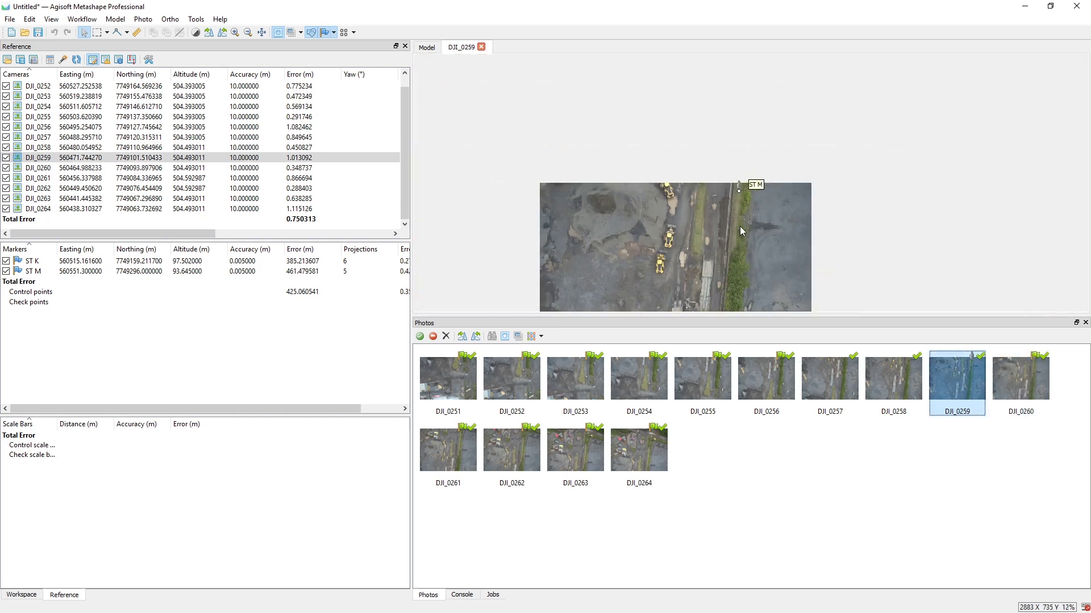
scroll(738, 226, "up", 10)
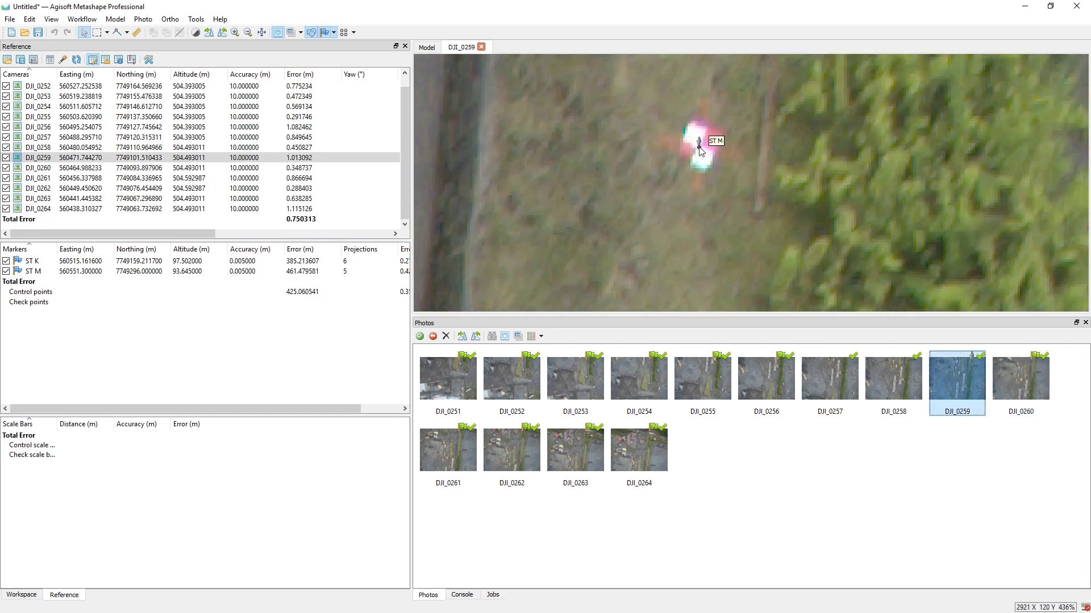
left_click_drag(699, 148, 699, 147)
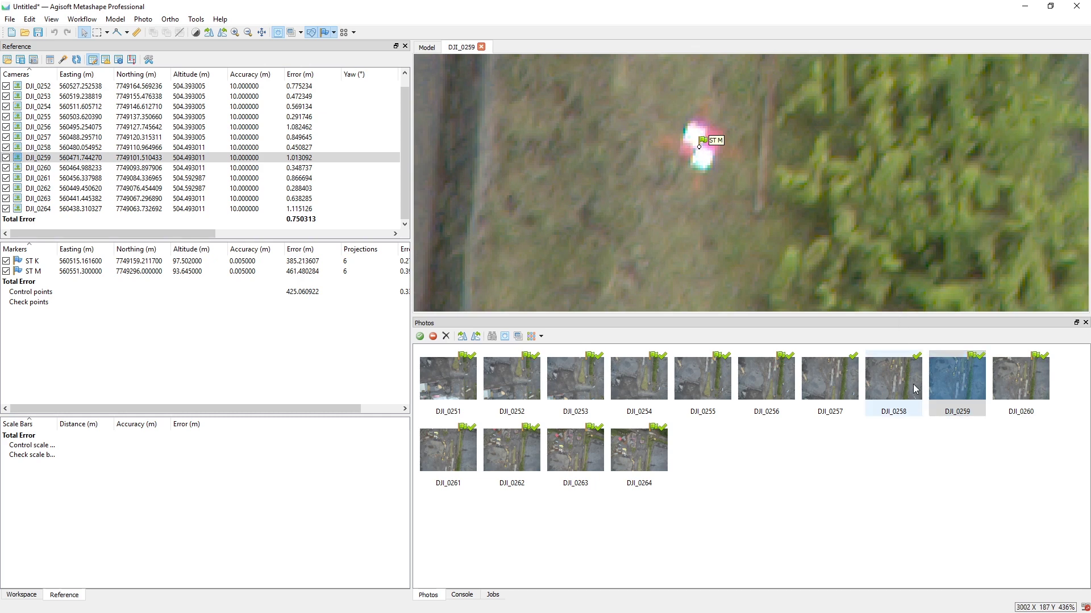
- Open photo DJI_0258 to inspect it, then deselect it without placing a marker
left_click(892, 383)
key("Left")
double_click(900, 377)
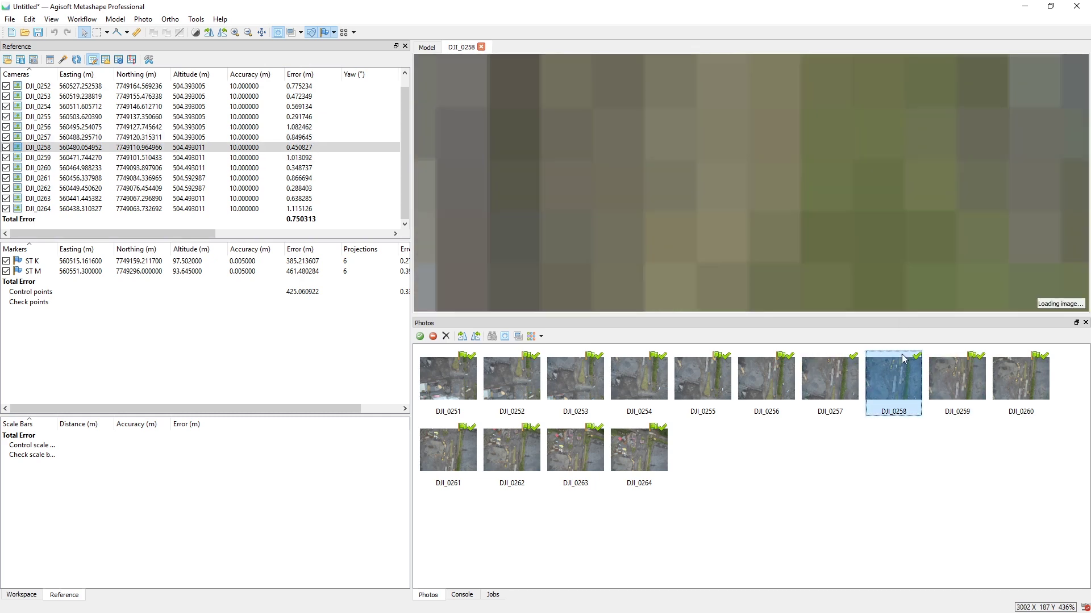
scroll(807, 195, "down", 12)
scroll(784, 230, "up", 3)
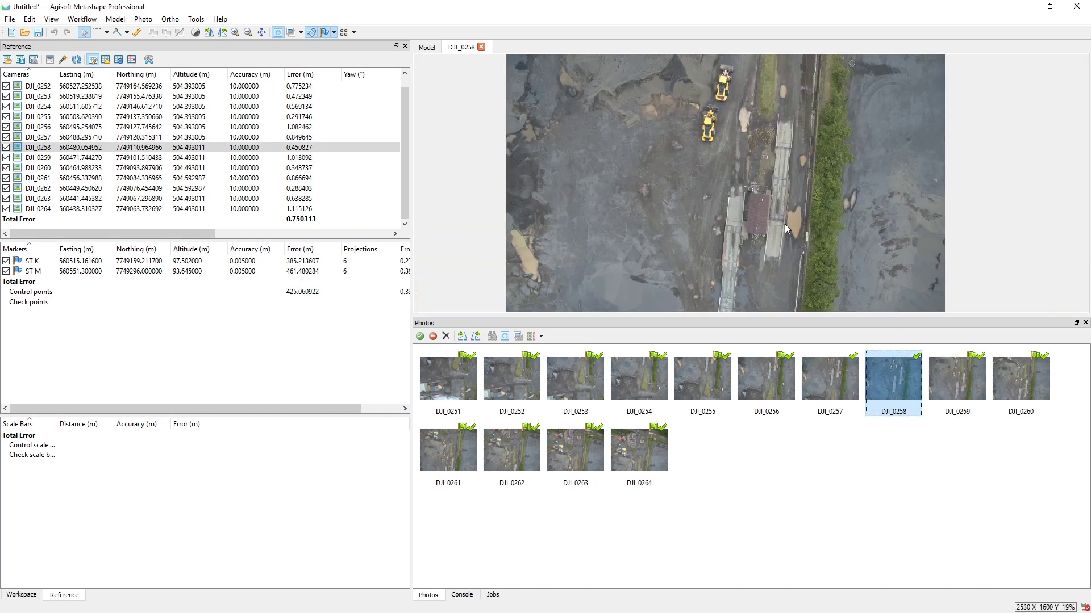
scroll(843, 158, "up", 2)
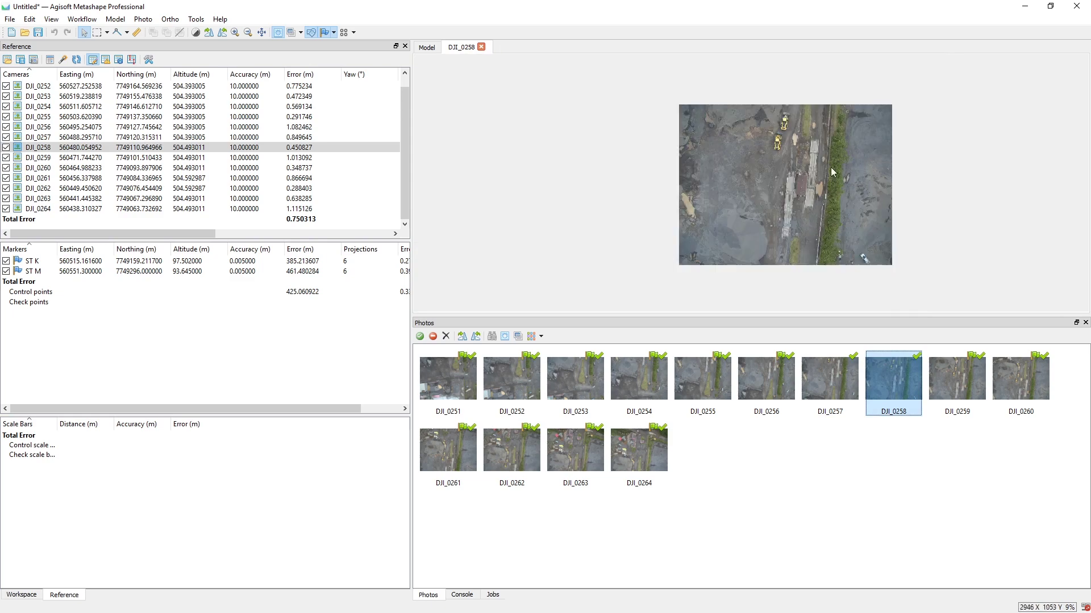
scroll(852, 240, "down", 7)
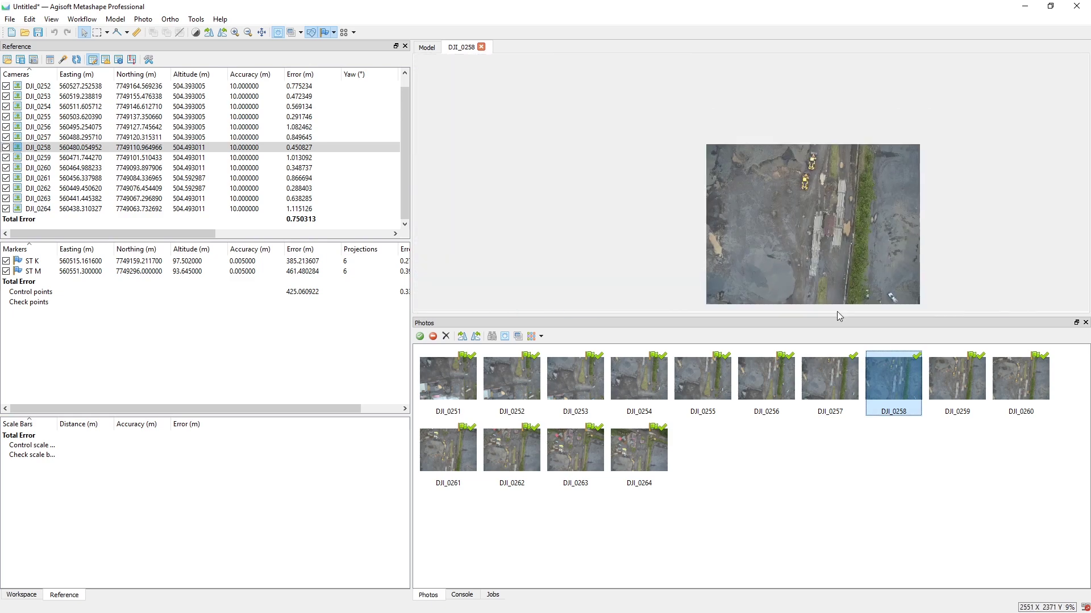
left_click(823, 451)
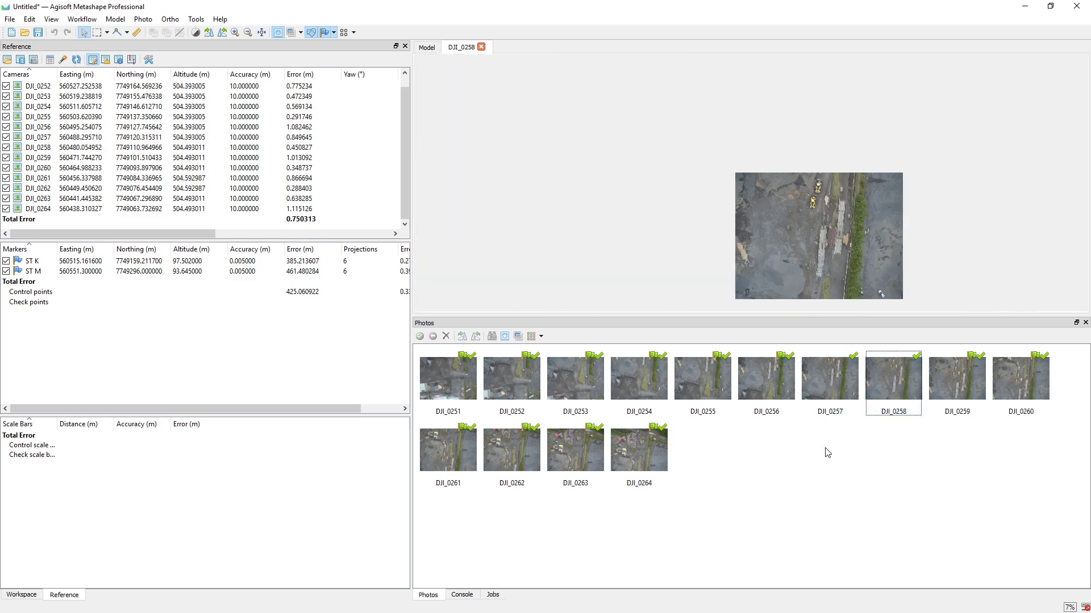
- Show the Model view and uncheck all cameras from DJI_0252 through DJI_0264
left_click(430, 47)
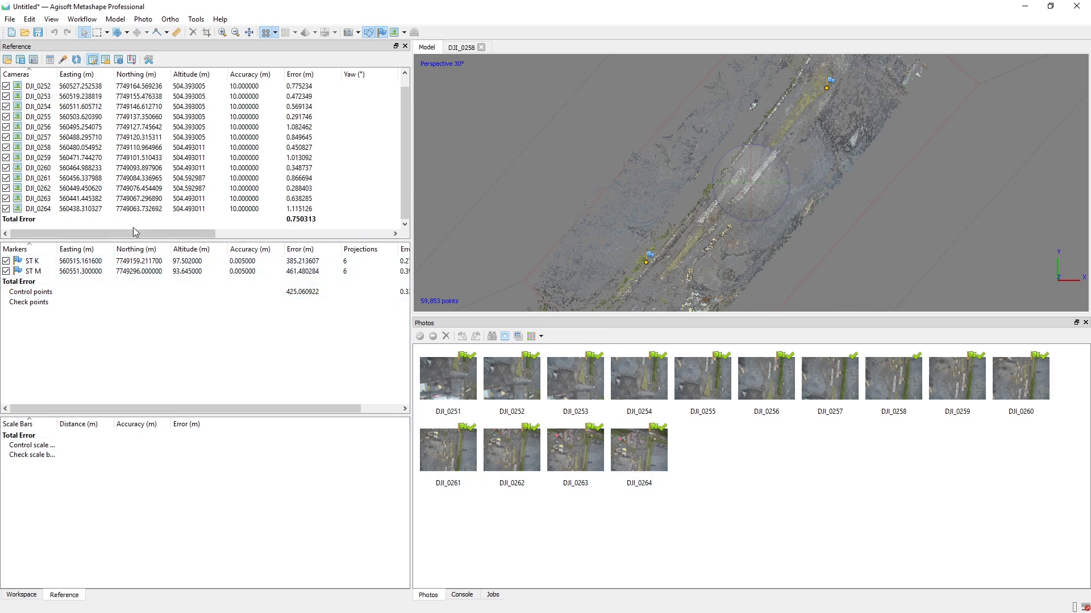
left_click(93, 90)
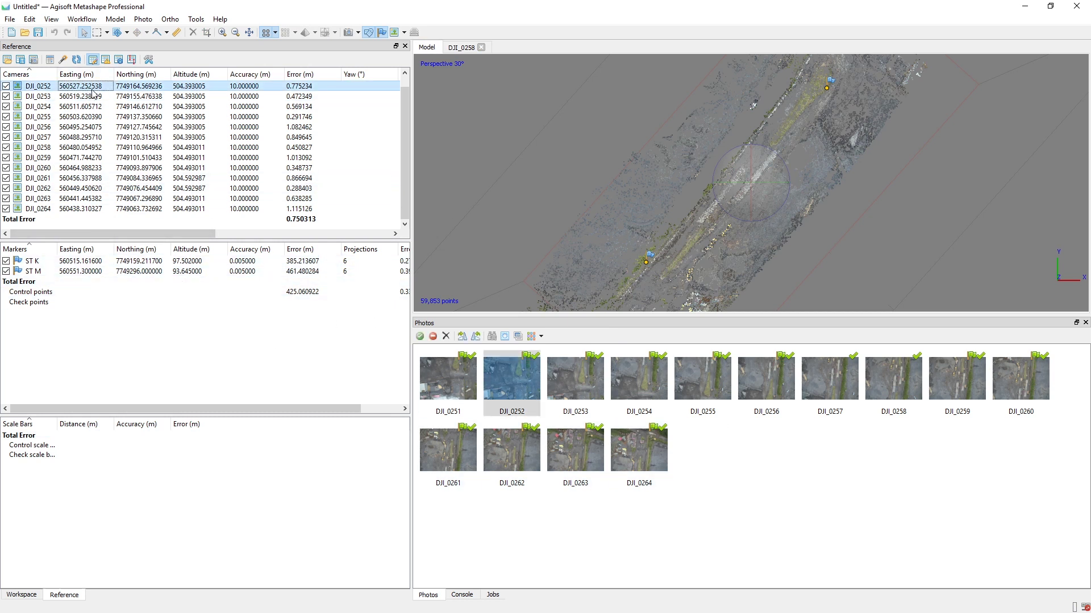
left_click(102, 209, "shift")
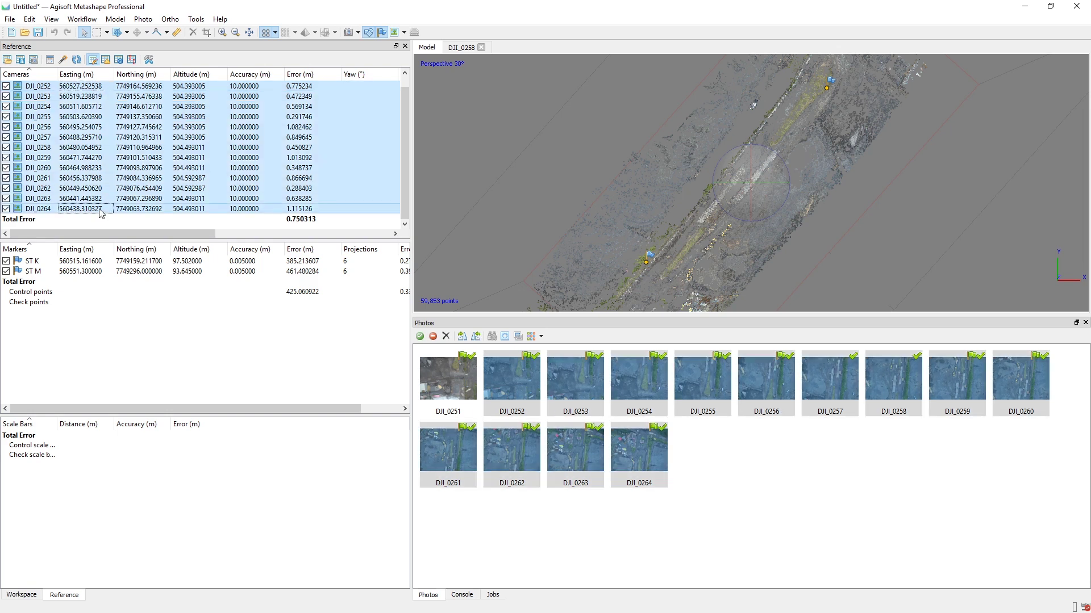
left_click(6, 87)
- Check marker ST K and run Optimize Cameras with k4, p3, p4, b1 and b2 also fitted
left_click(6, 262)
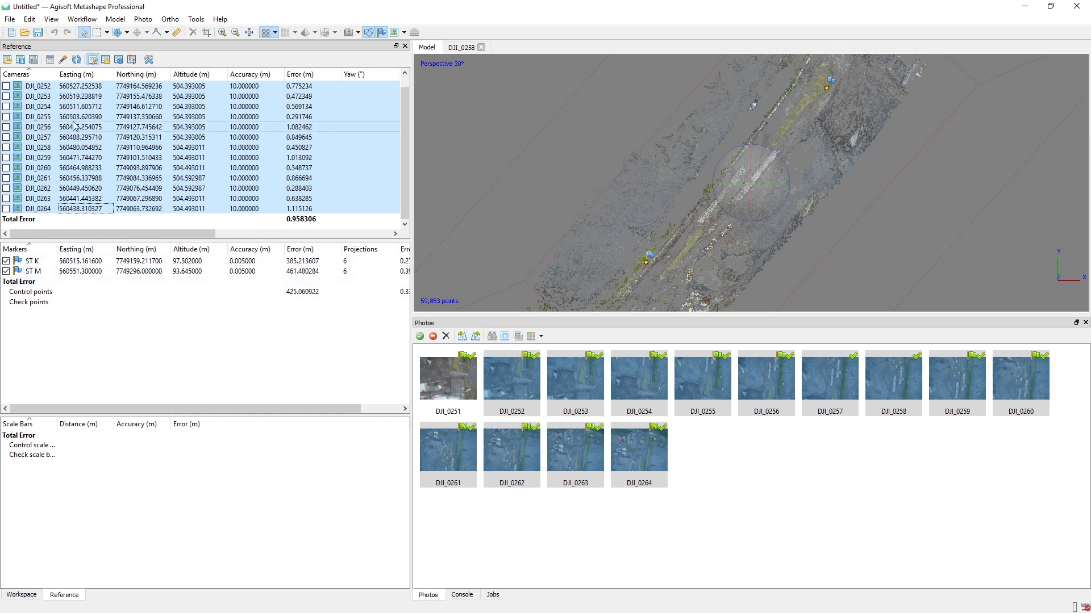
left_click(63, 61)
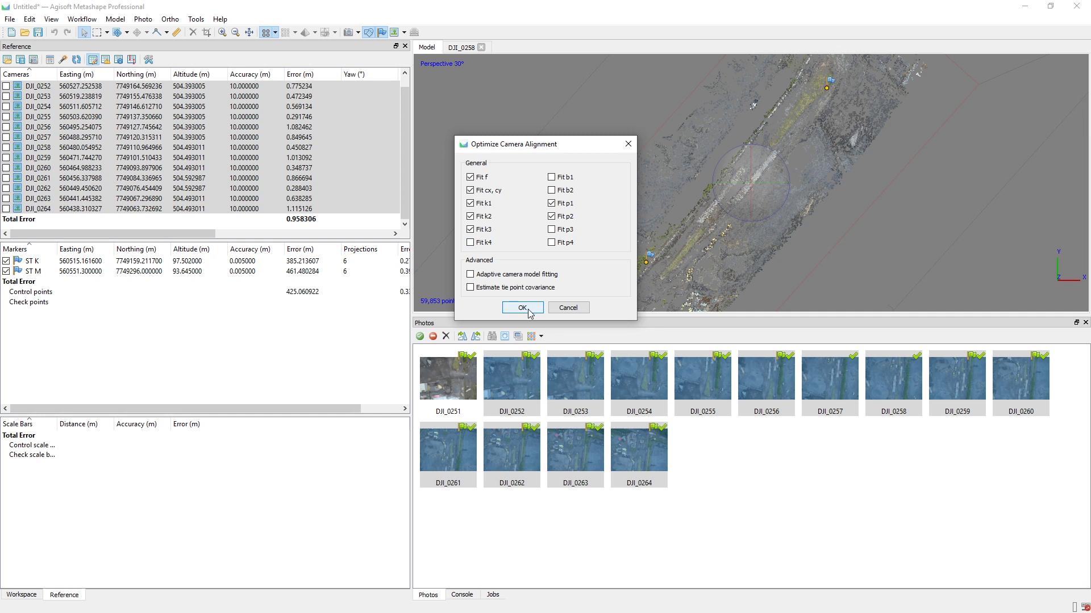
left_click(471, 288)
left_click(471, 288)
left_click(552, 243)
left_click(552, 230)
left_click(551, 191)
left_click(552, 177)
left_click(471, 242)
left_click(531, 308)
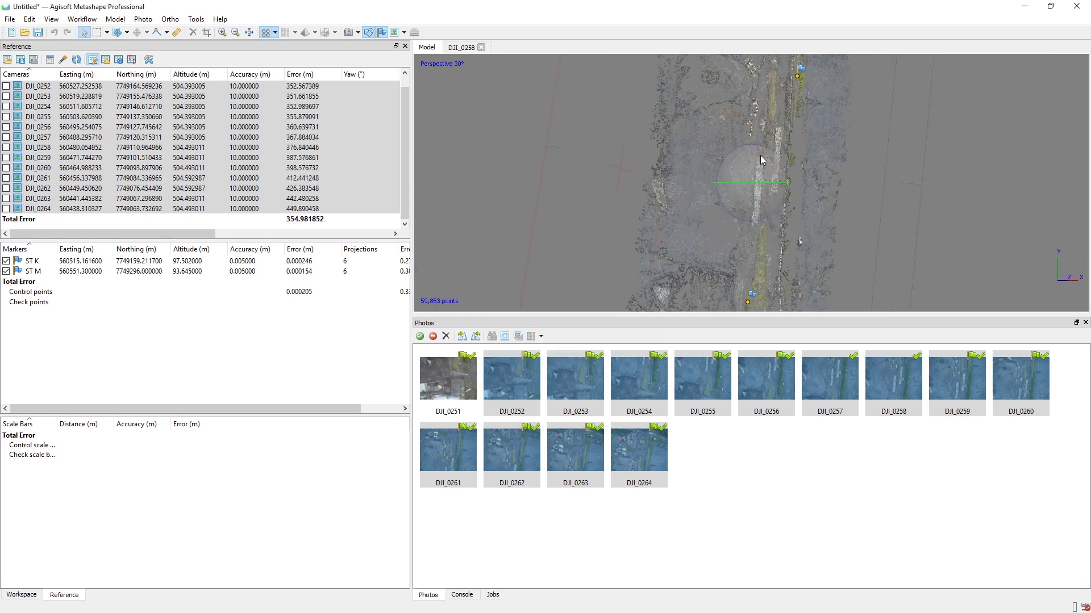
- Orbit the point cloud to an oblique view, close photo DJI_0258, and open the Workflow menu
left_click_drag(781, 178, 702, 257)
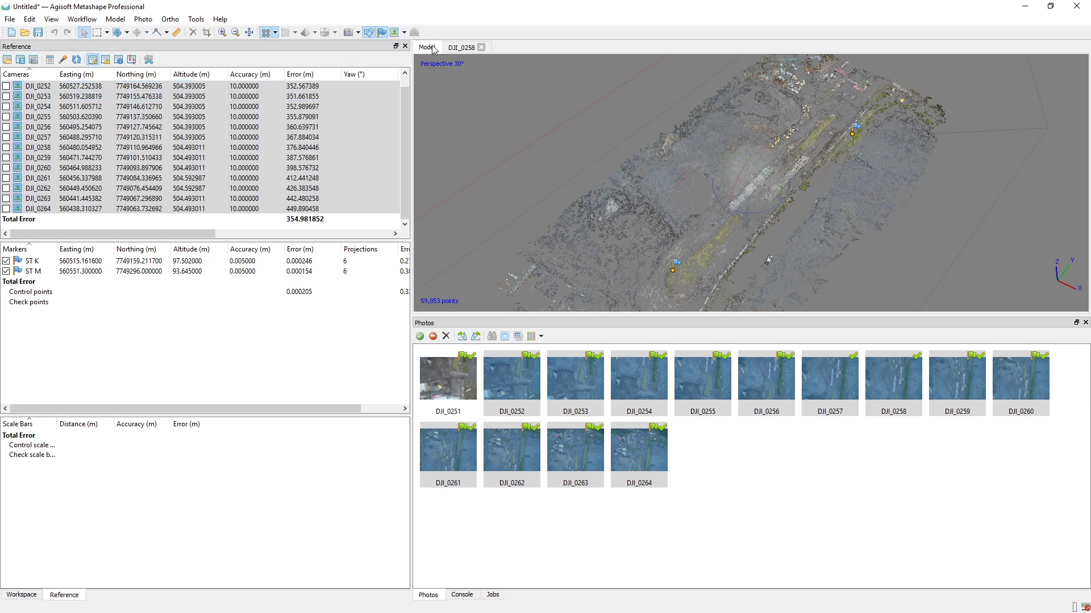
left_click(481, 47)
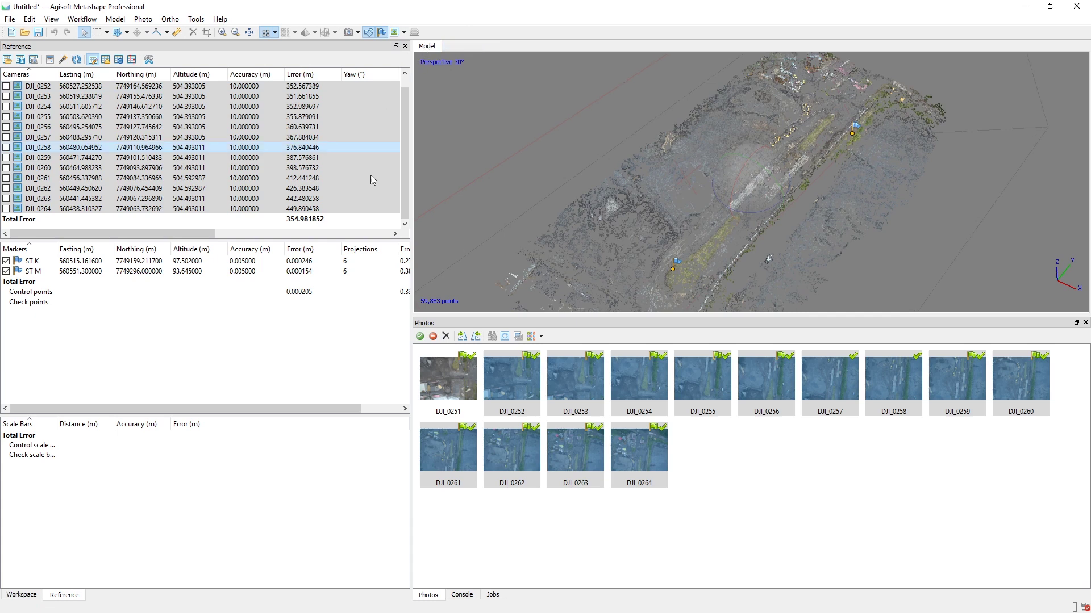
left_click(80, 23)
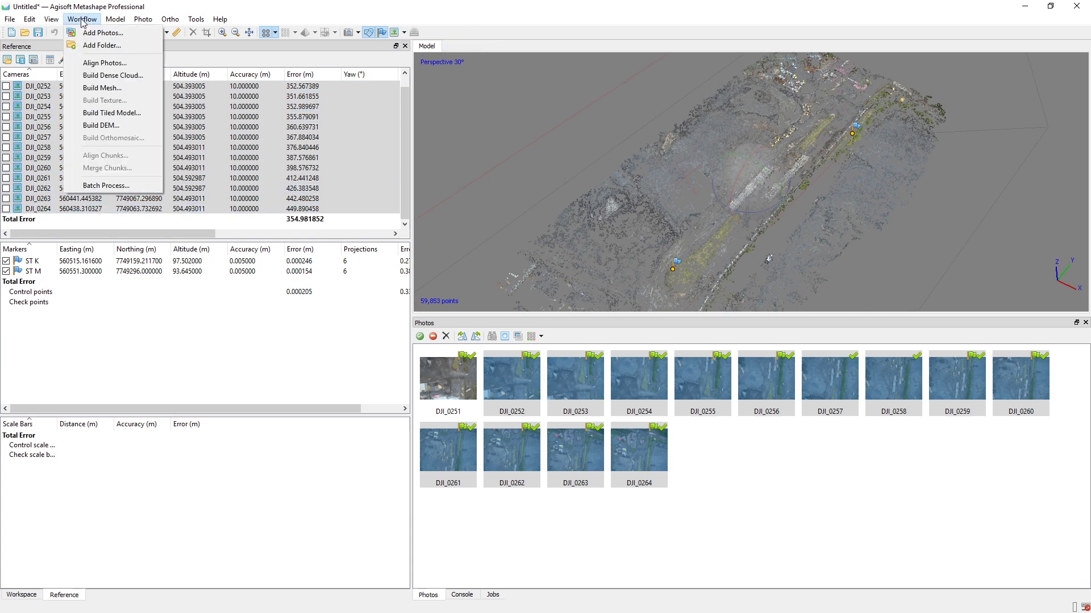